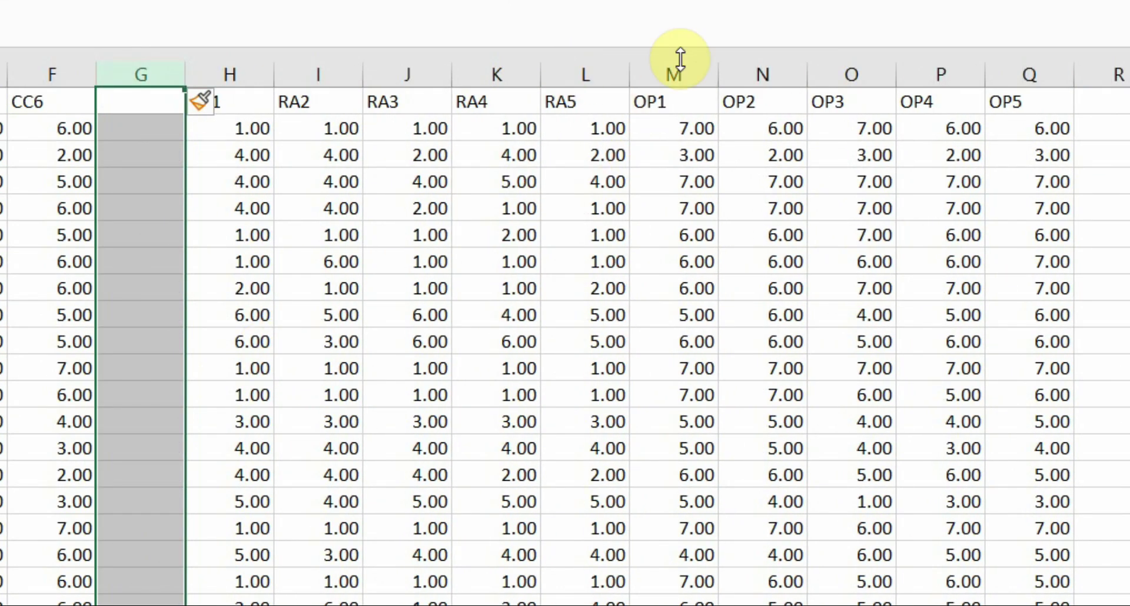
- Insert a blank column before the OP1 column
{"action": "left_click", "coordinate": [669, 65]}
{"action": "right_click", "coordinate": [668, 60]}
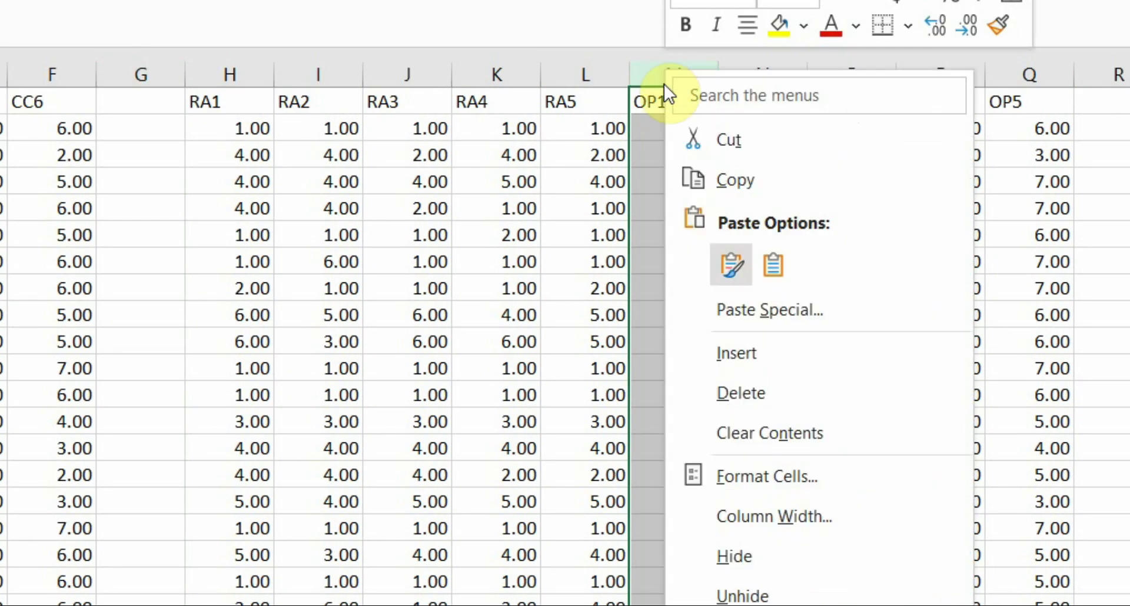
{"action": "left_click", "coordinate": [663, 421]}
- Enter the header CC in cell G1 of the blank column after CC6
{"action": "left_click", "coordinate": [120, 90]}
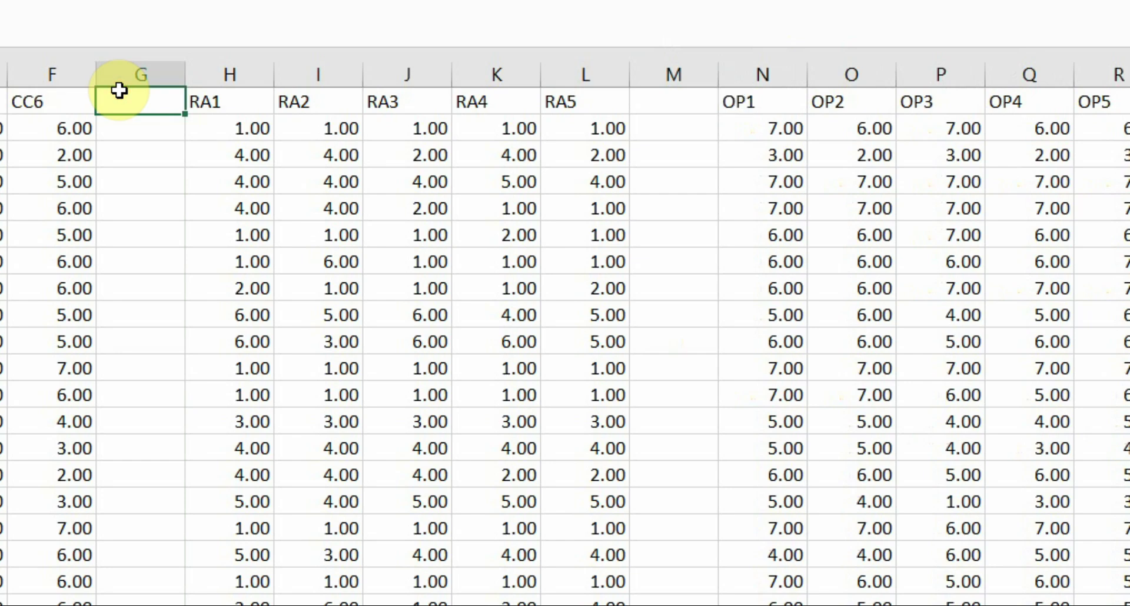
{"action": "type", "text": "CC"}
{"action": "key", "text": "Return"}
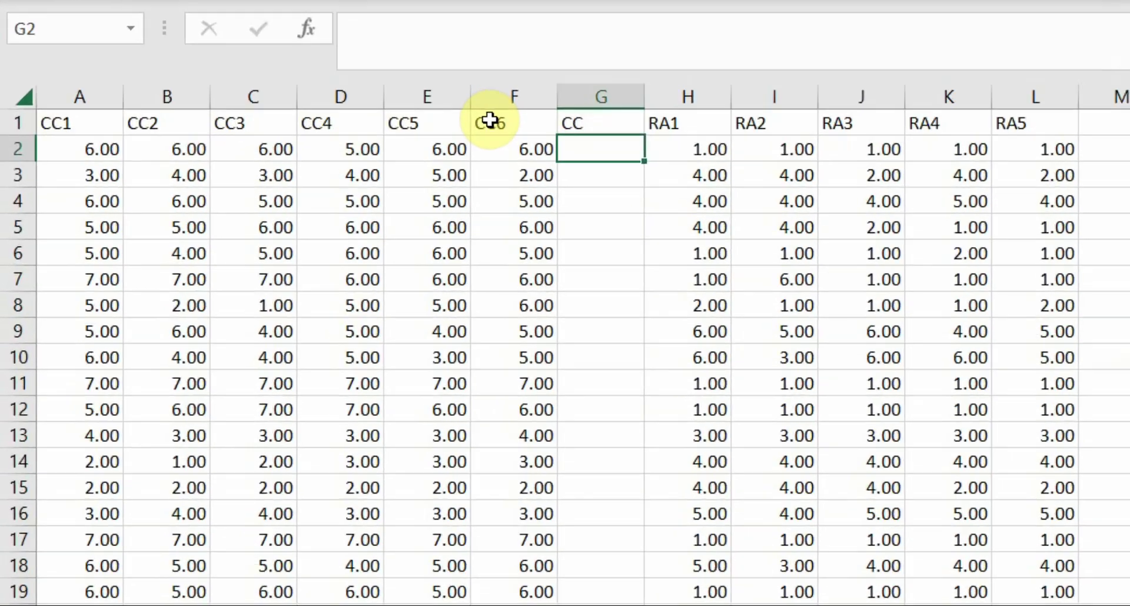
- Enter a formula in G2 that averages the CC1 to CC6 values in A2:F2
{"action": "type", "text": "=Avera"}
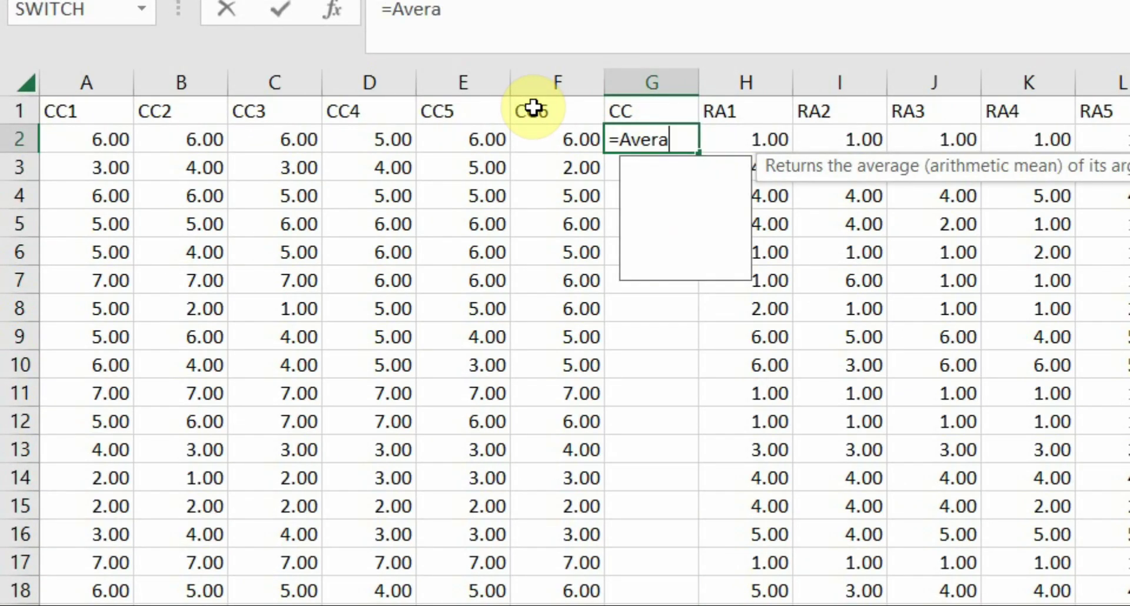
{"action": "type", "text": "ge("}
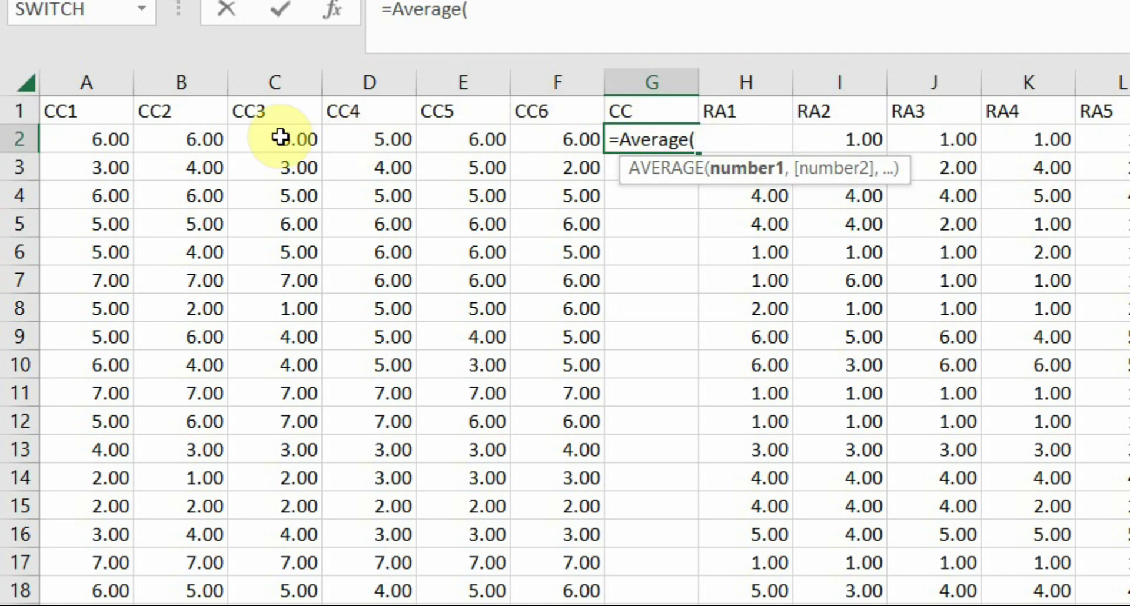
{"action": "left_click_drag", "start_coordinate": [97, 142], "coordinate": [585, 144]}
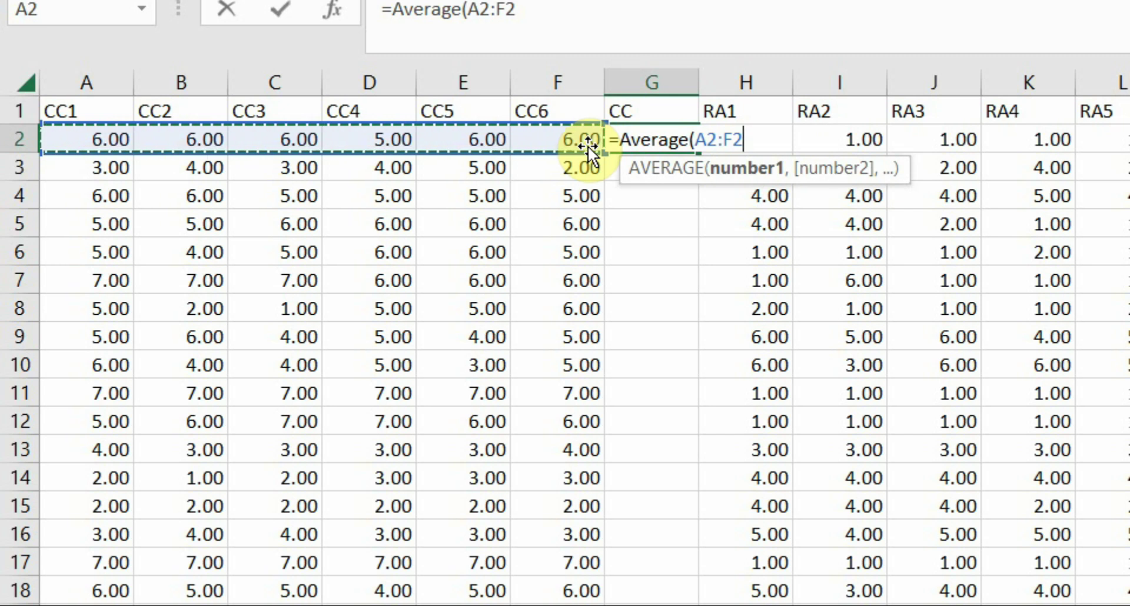
{"action": "key", "text": "Return"}
- Fill the G2 average formula down the whole CC column and check it in the first few rows
{"action": "left_click", "coordinate": [663, 142]}
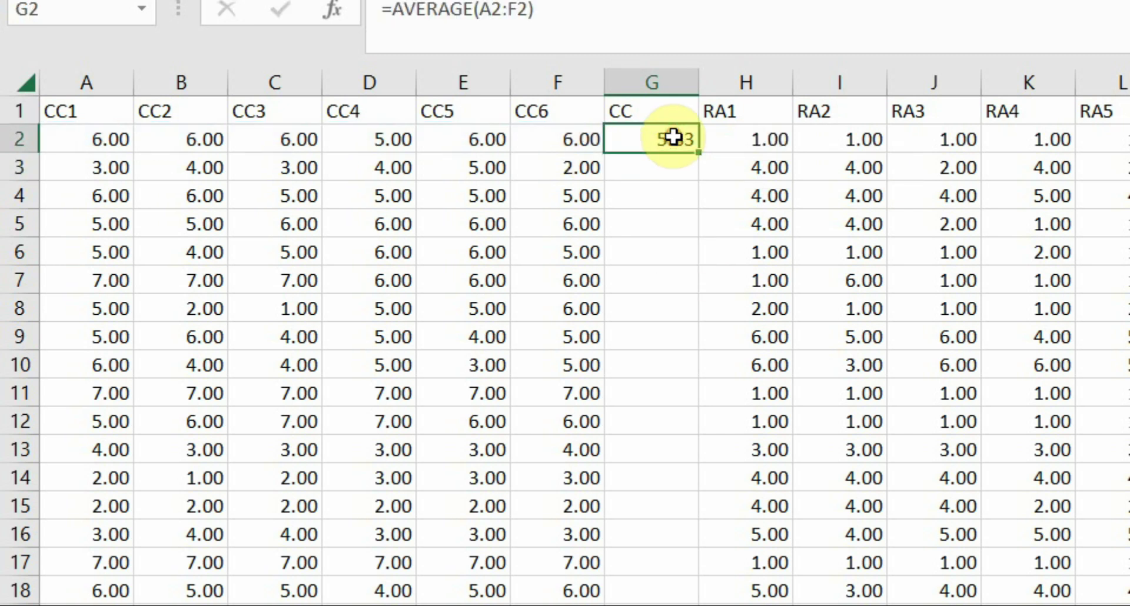
{"action": "double_click", "coordinate": [696, 149]}
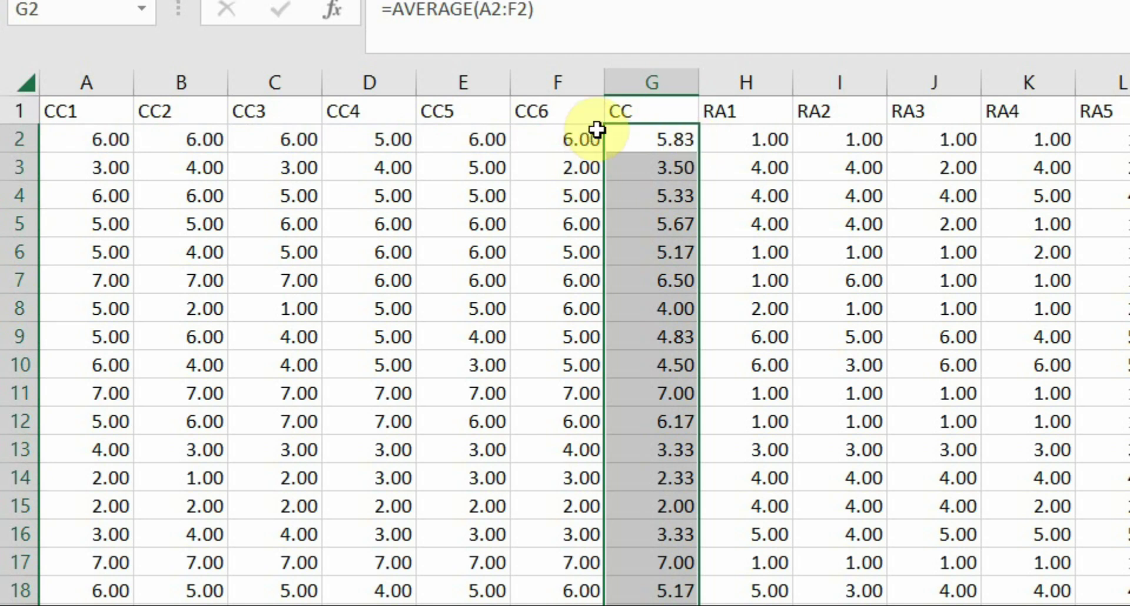
{"action": "left_click", "coordinate": [626, 139]}
{"action": "left_click", "coordinate": [633, 167]}
{"action": "left_click", "coordinate": [631, 194]}
{"action": "left_click", "coordinate": [628, 225]}
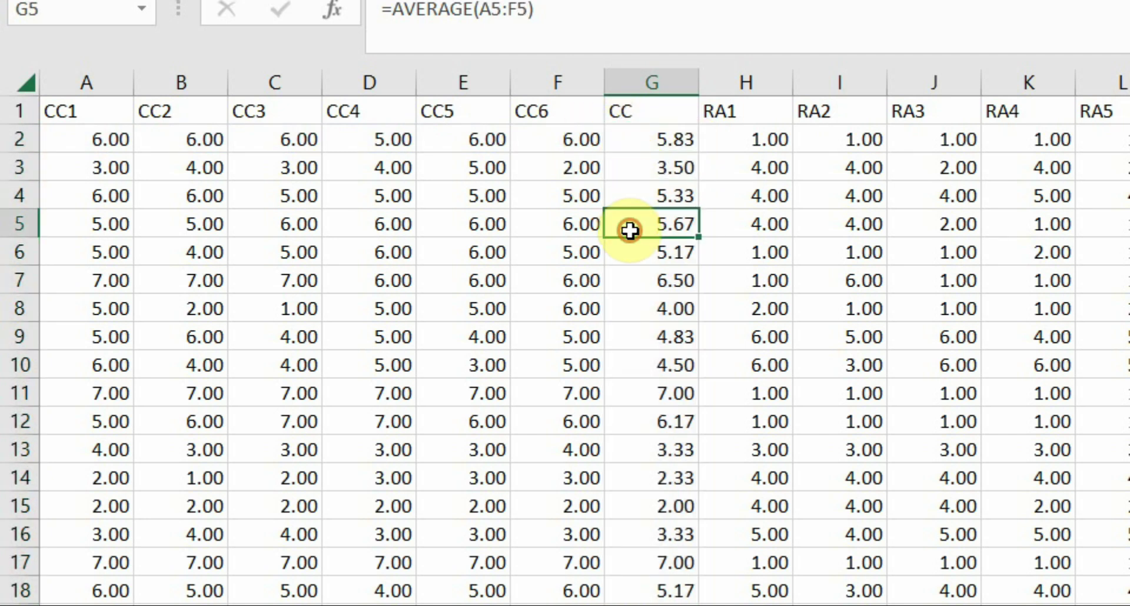
{"action": "left_click_drag", "start_coordinate": [70, 131], "coordinate": [575, 139]}
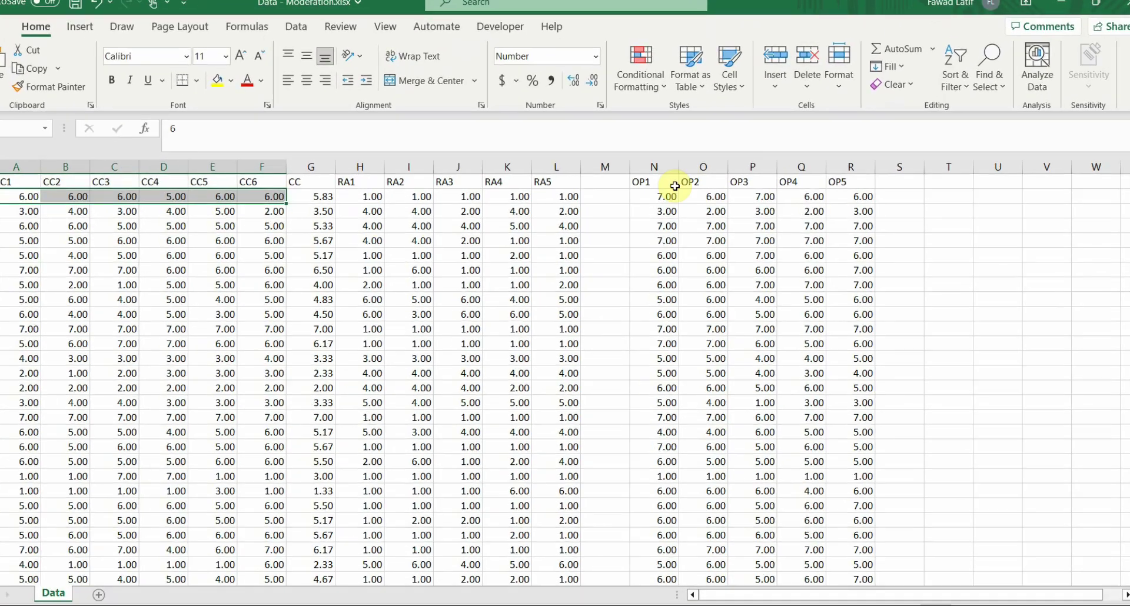
- Enter the header RA in cell M1 of the blank column after RA5
{"action": "left_click", "coordinate": [1067, 153]}
{"action": "key", "text": "Up"}
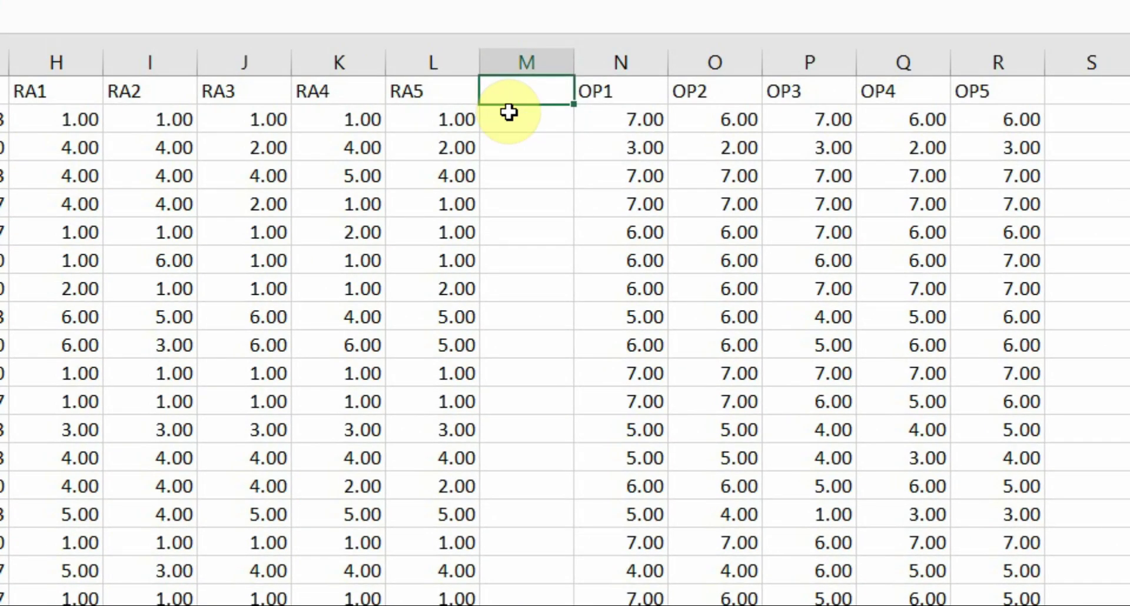
{"action": "key", "text": "Return"}
- Enter an AVERAGE formula over H2:L2 in M2 and fill it down the RA column
{"action": "type", "text": "="}
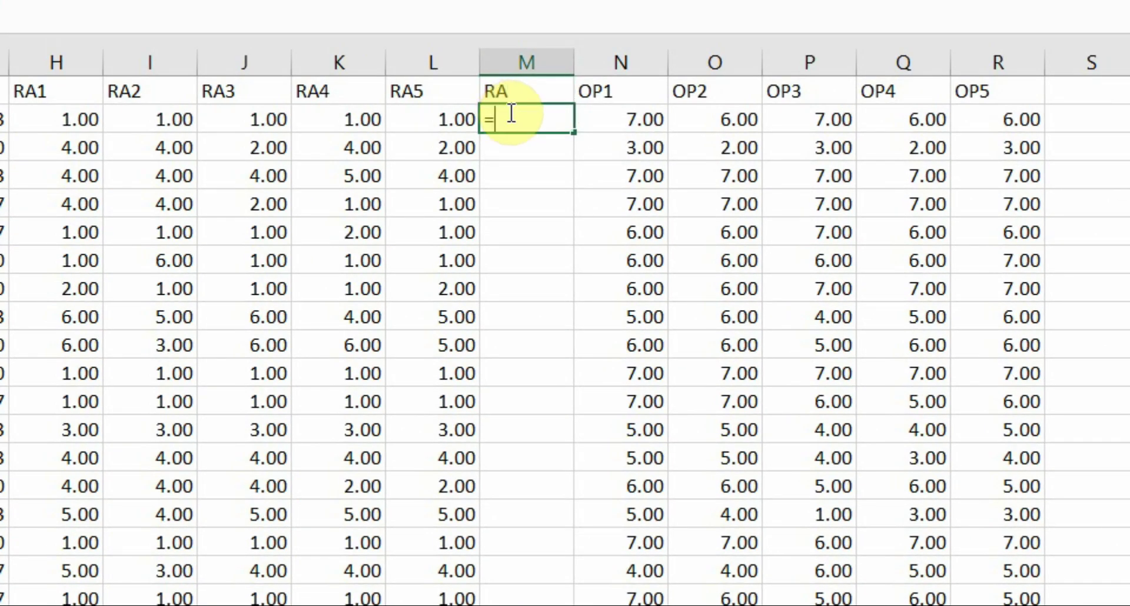
{"action": "type", "text": "Averahe"}
{"action": "key", "text": "BackSpace"}
{"action": "key", "text": "BackSpace"}
{"action": "key", "text": "BackSpace"}
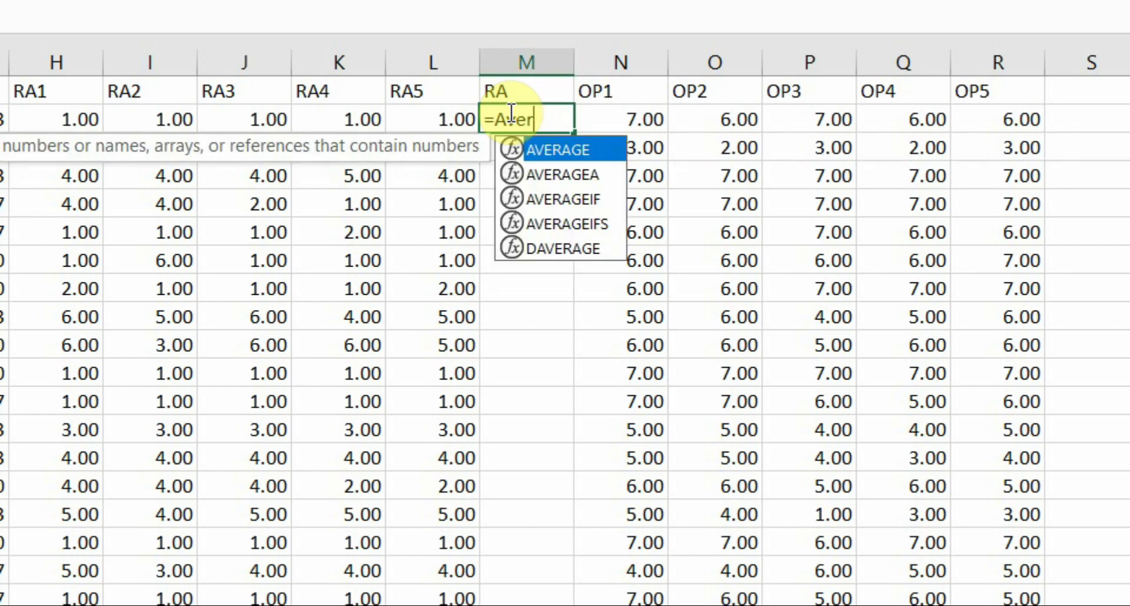
{"action": "double_click", "coordinate": [567, 147]}
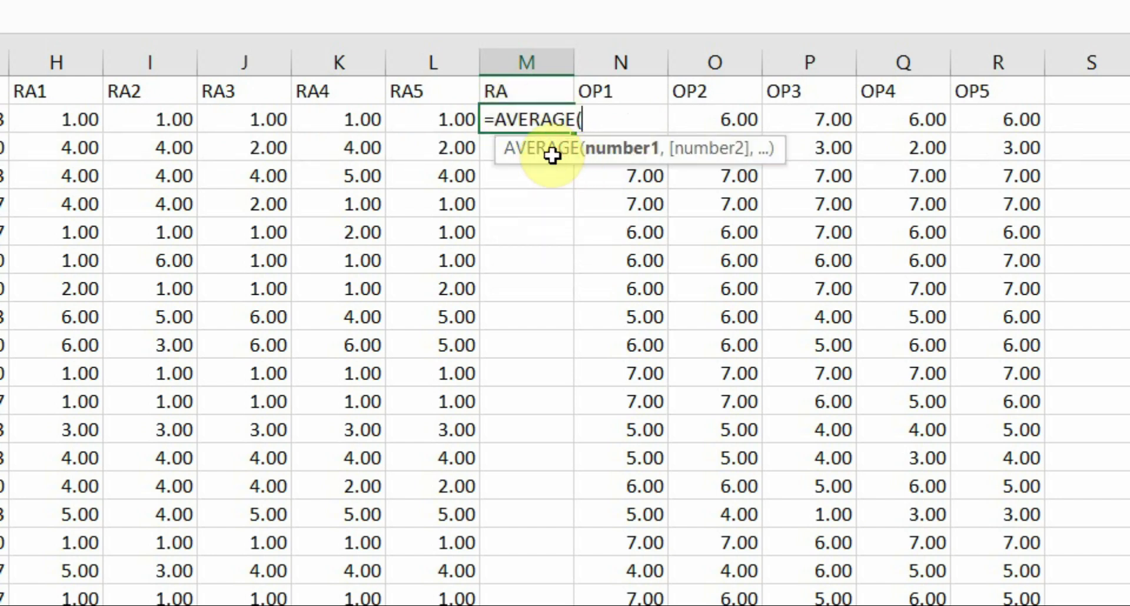
{"action": "left_click_drag", "start_coordinate": [62, 123], "coordinate": [400, 123]}
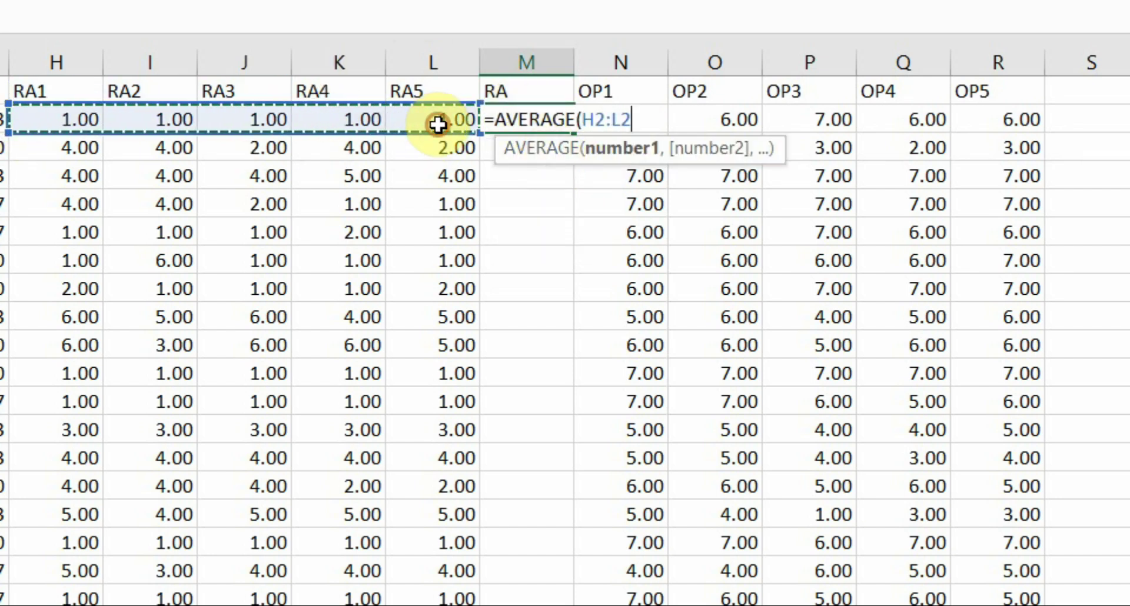
{"action": "key", "text": "Return"}
{"action": "left_click", "coordinate": [548, 114]}
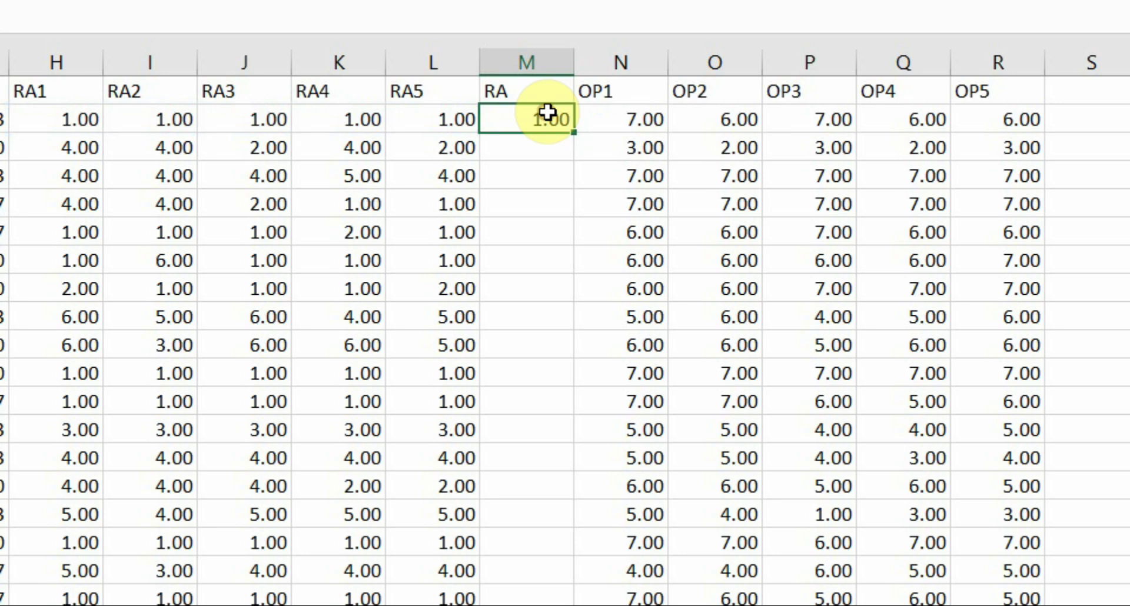
{"action": "double_click", "coordinate": [575, 133]}
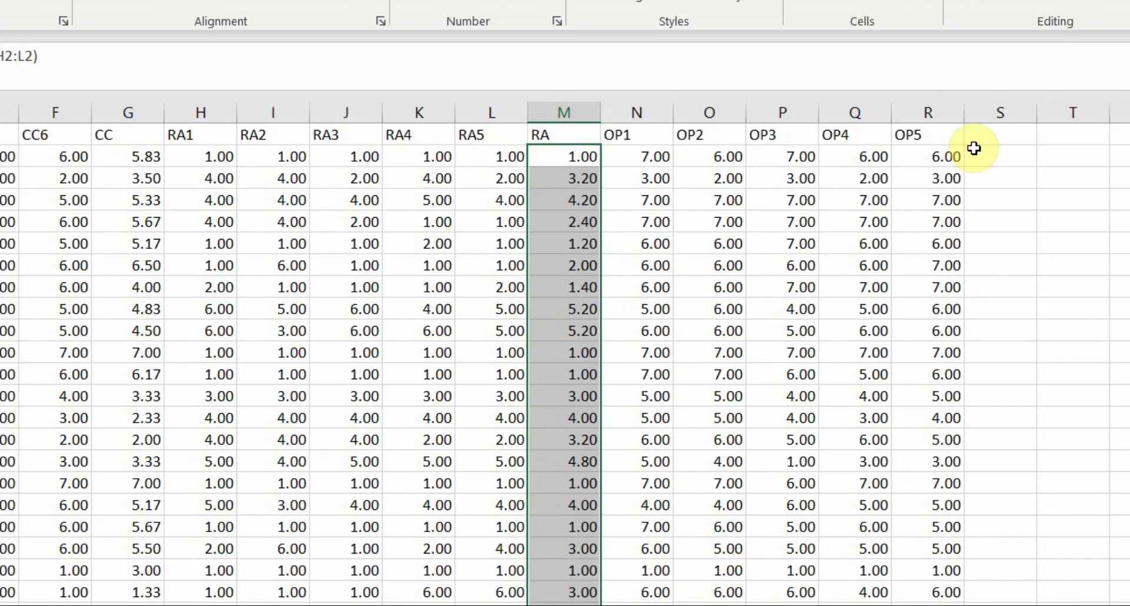
- Enter the header OP in cell S1, next to OP5
{"action": "left_click", "coordinate": [967, 136]}
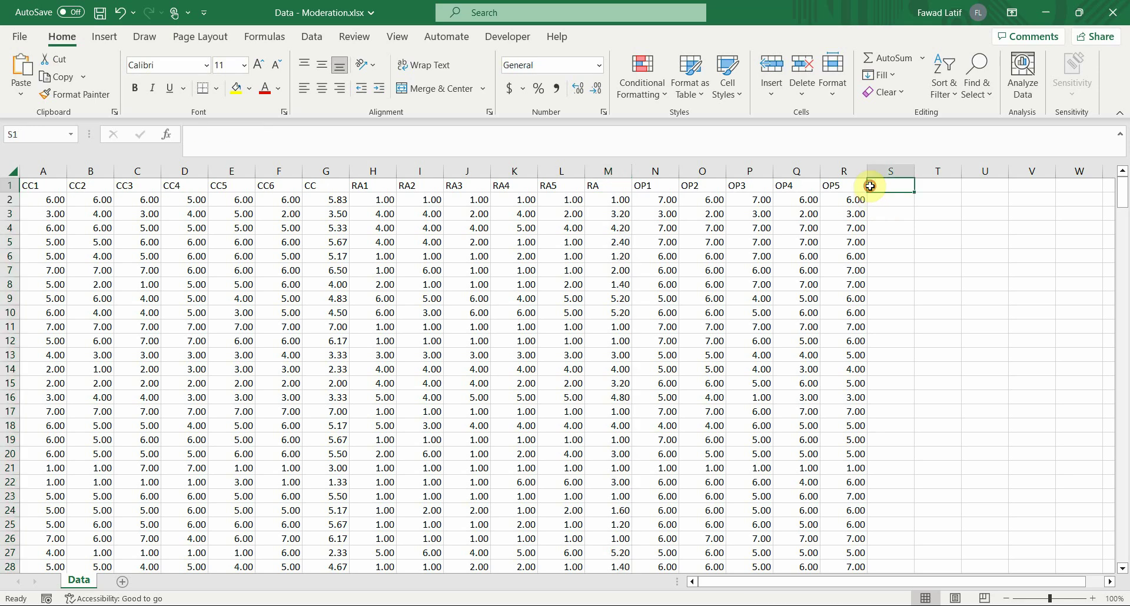
{"action": "type", "text": "OP"}
{"action": "key", "text": "Return"}
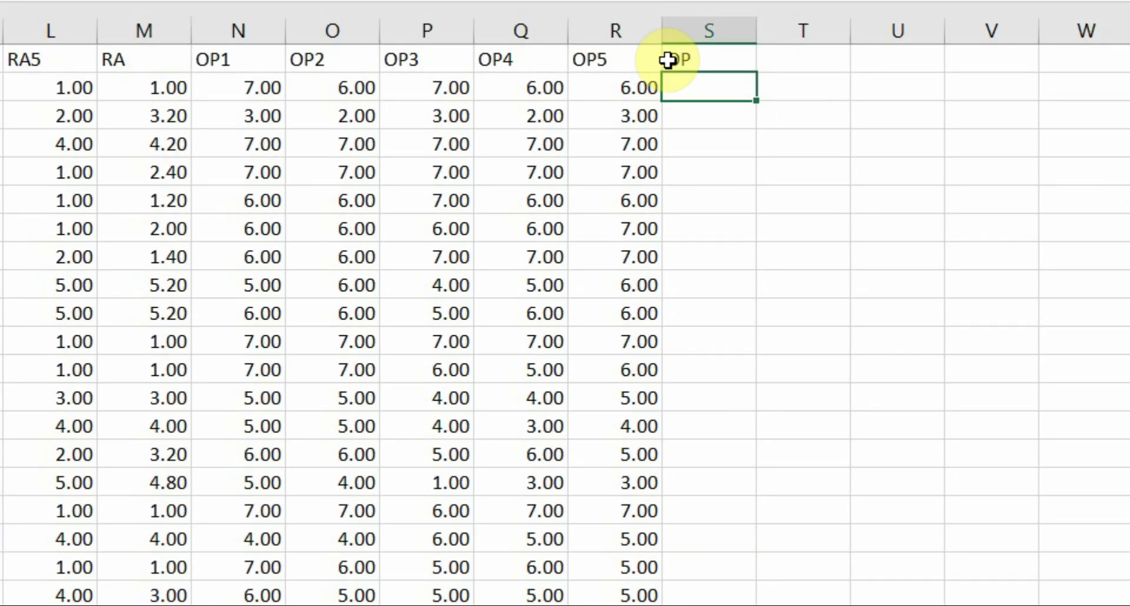
- Enter an AVERAGE formula over N2:R2 in S2 and fill it down the OP column
{"action": "type", "text": "=Average"}
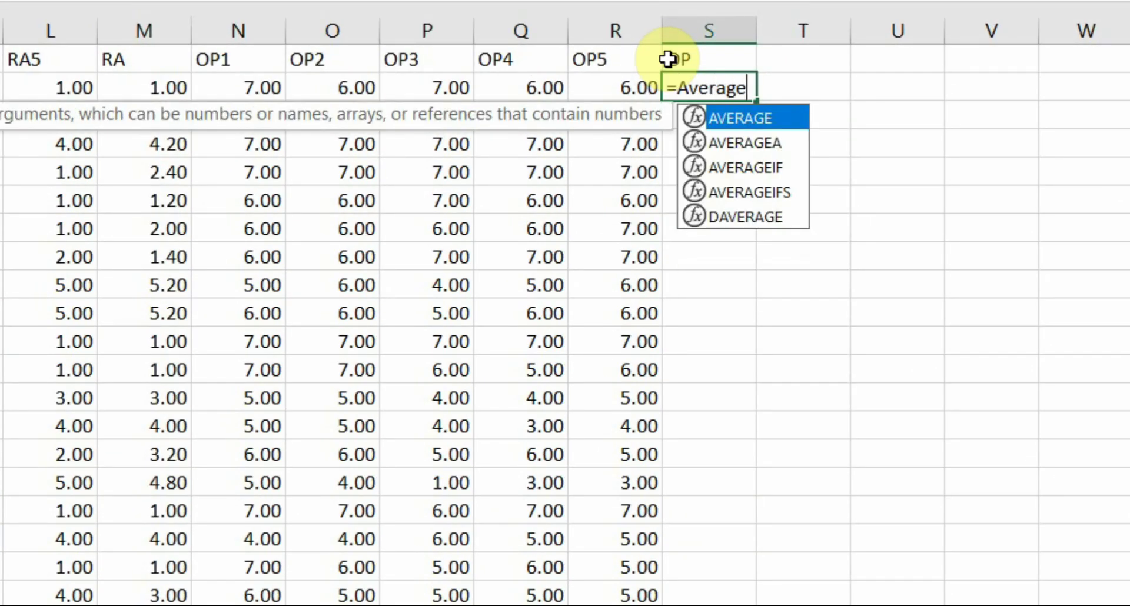
{"action": "type", "text": "("}
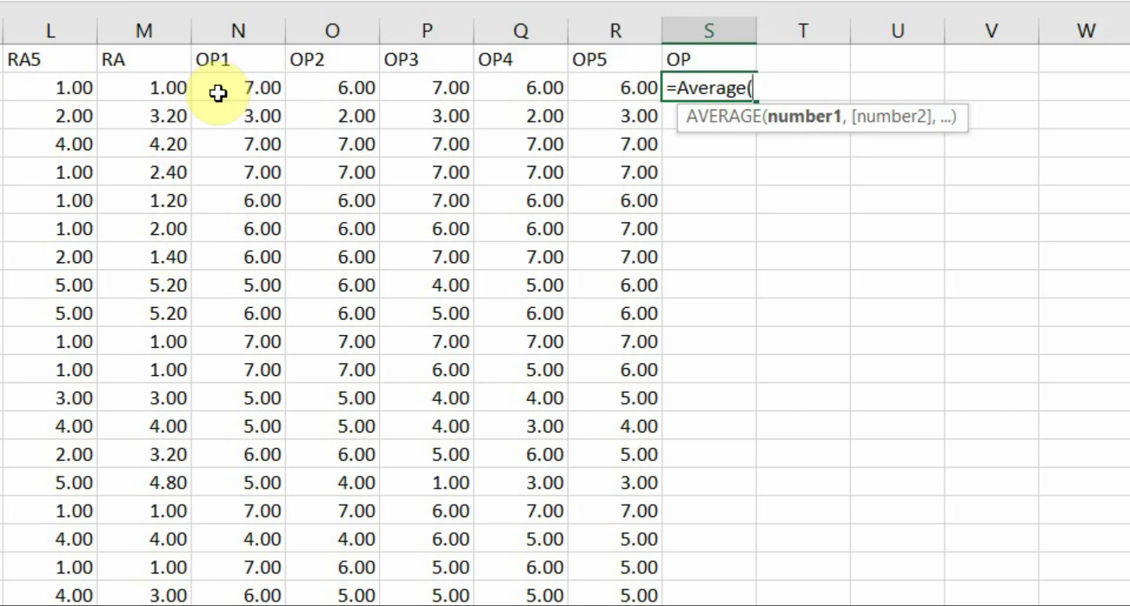
{"action": "left_click_drag", "start_coordinate": [218, 93], "coordinate": [582, 94]}
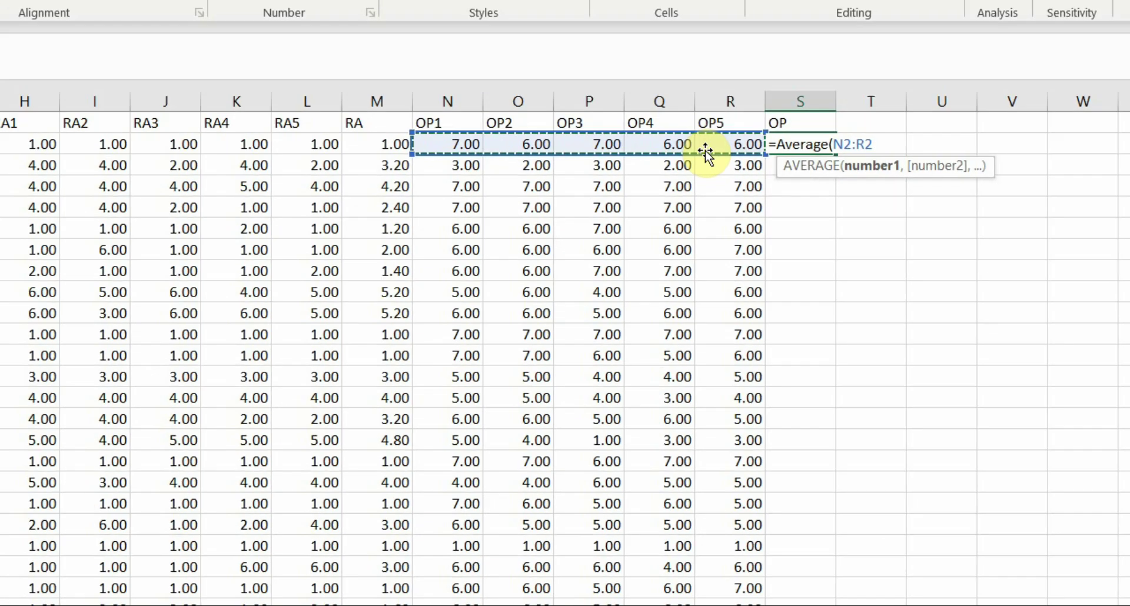
{"action": "key", "text": "Return"}
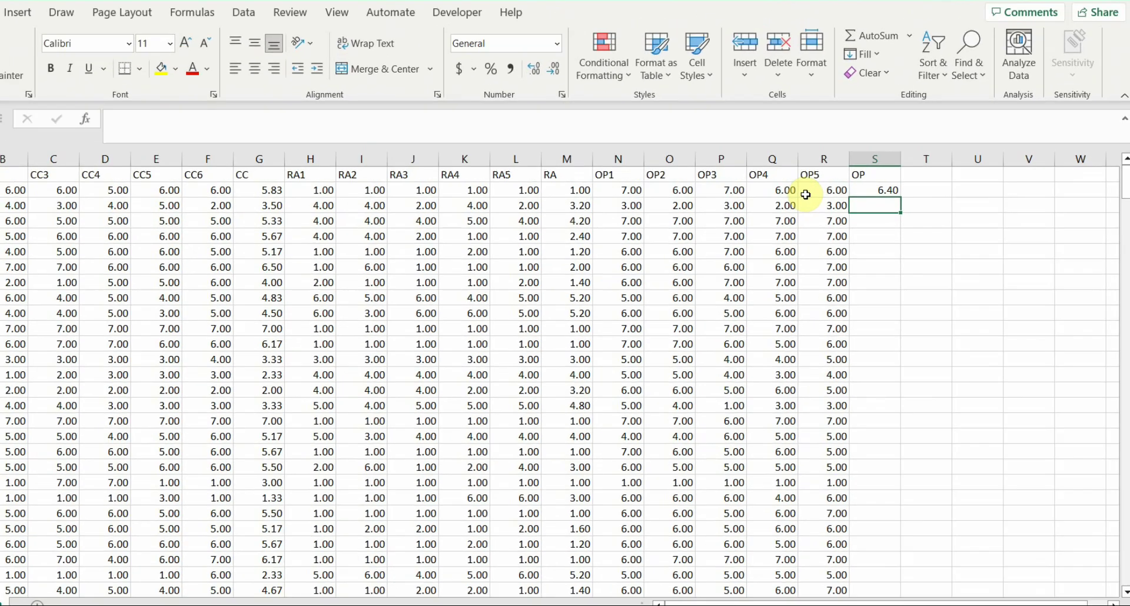
{"action": "left_click", "coordinate": [890, 189]}
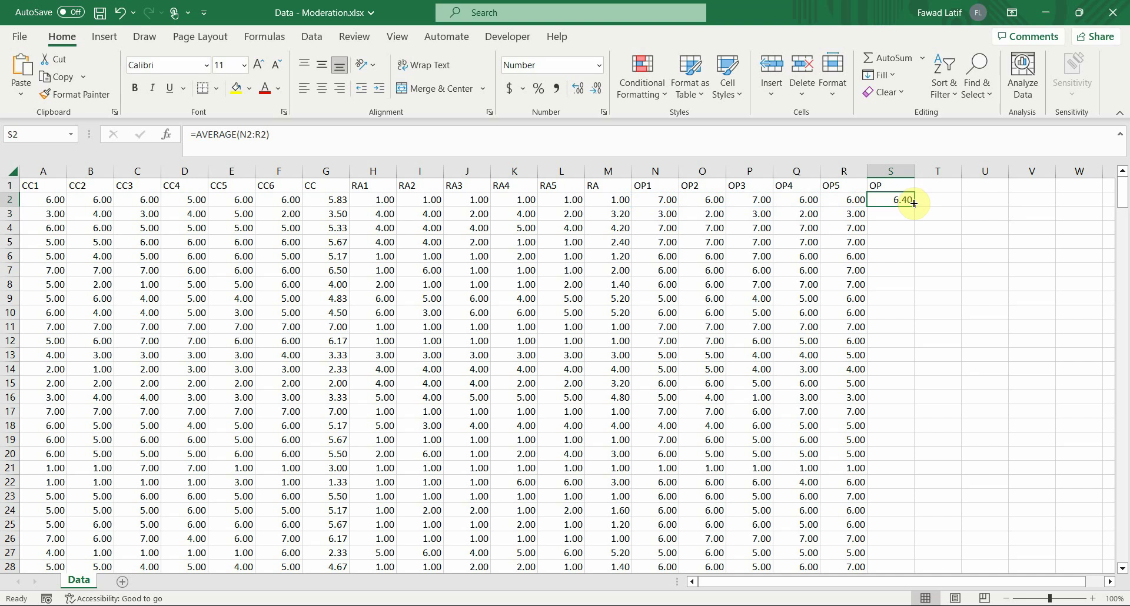
{"action": "double_click", "coordinate": [913, 203]}
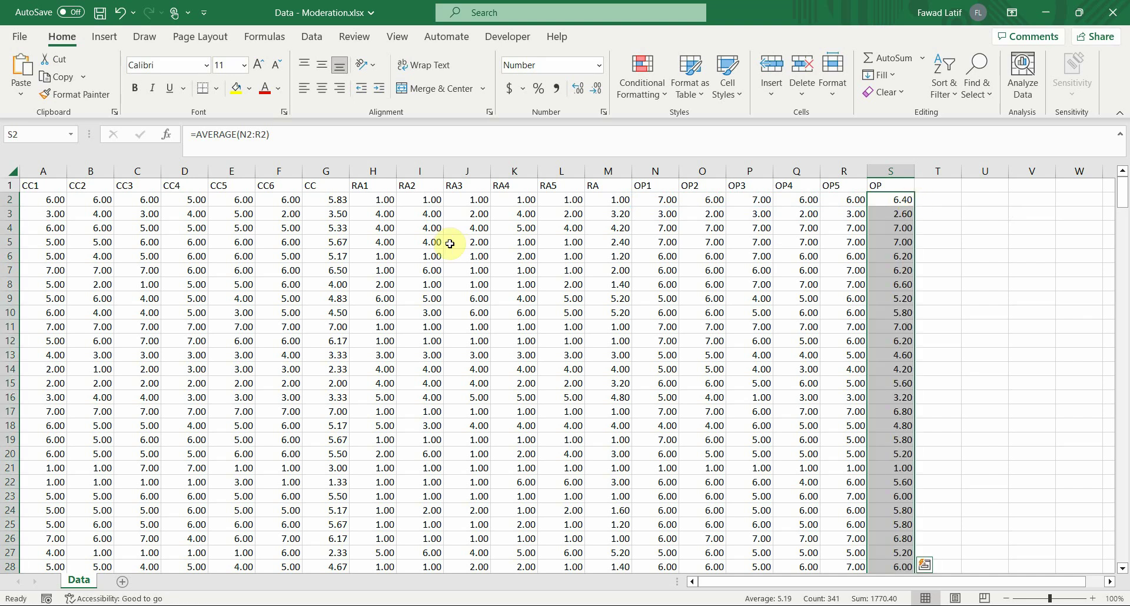
{"action": "left_click", "coordinate": [318, 190]}
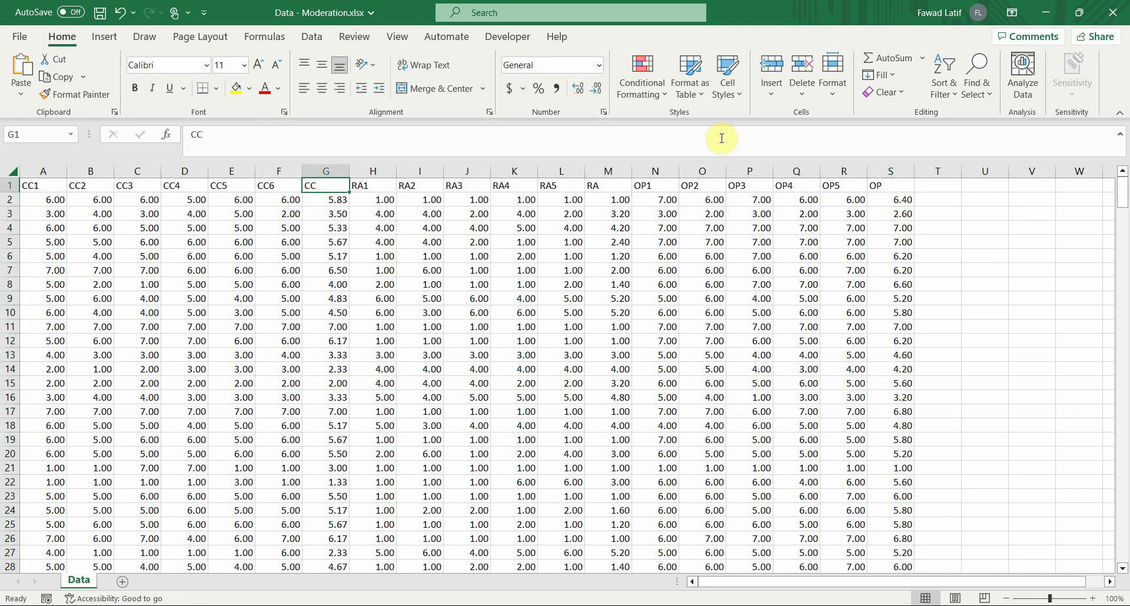
{"action": "left_click", "coordinate": [599, 187]}
{"action": "left_click", "coordinate": [310, 186]}
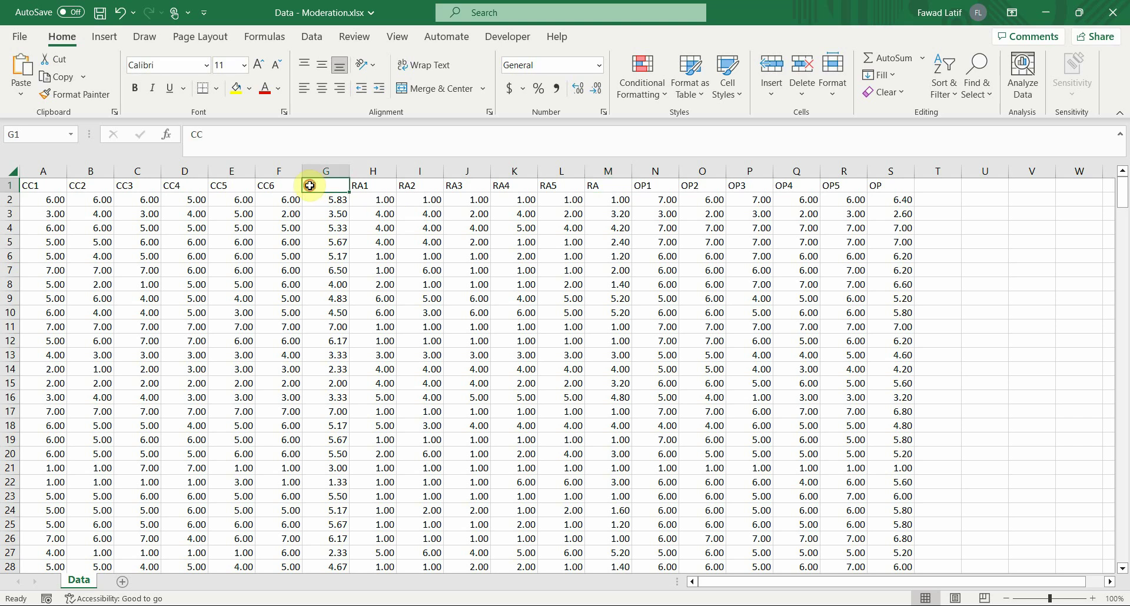
- Enter an AVERAGE formula over G2:G342 in cell G343, directly below the CC composite column
{"action": "scroll", "coordinate": [467, 368], "scroll_direction": "down", "scroll_amount": 20}
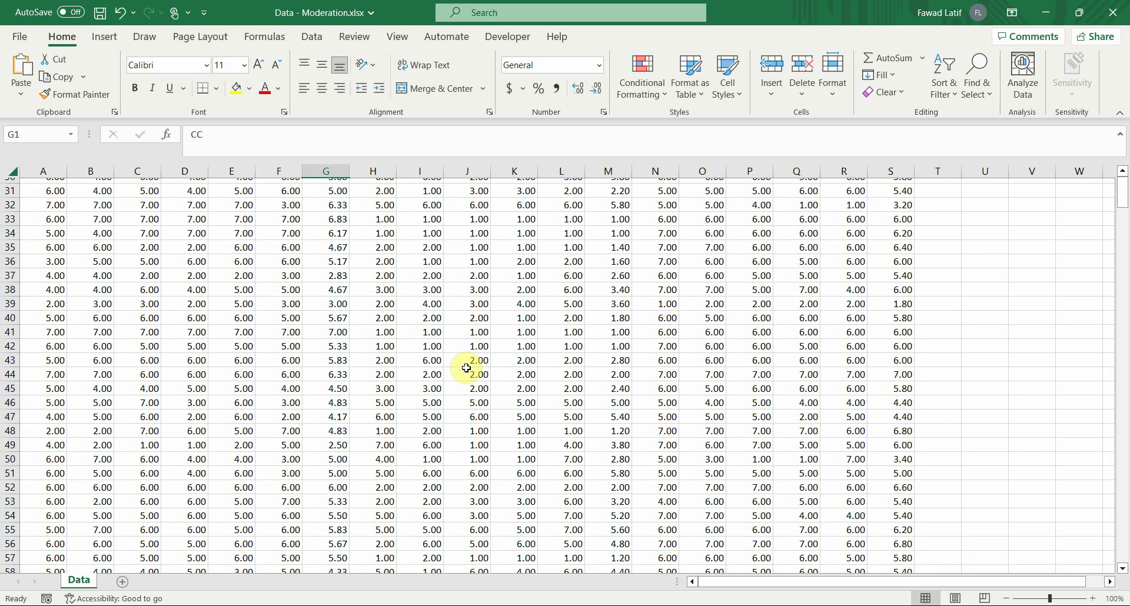
{"action": "scroll", "coordinate": [467, 368], "scroll_direction": "down", "scroll_amount": 20}
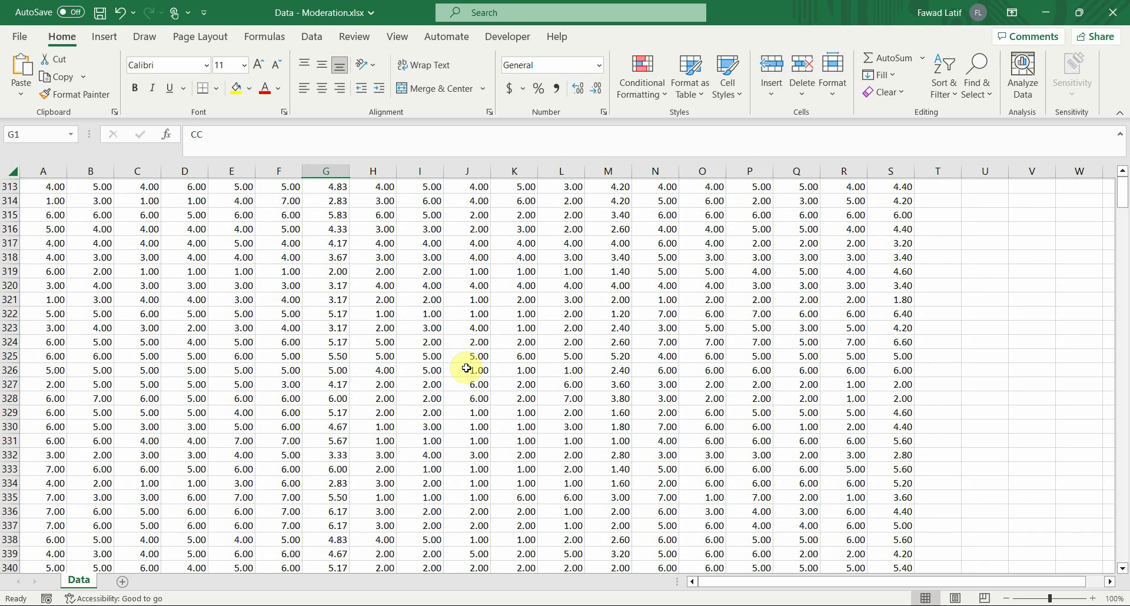
{"action": "scroll", "coordinate": [462, 371], "scroll_direction": "up", "scroll_amount": 20}
{"action": "left_click", "coordinate": [329, 423]}
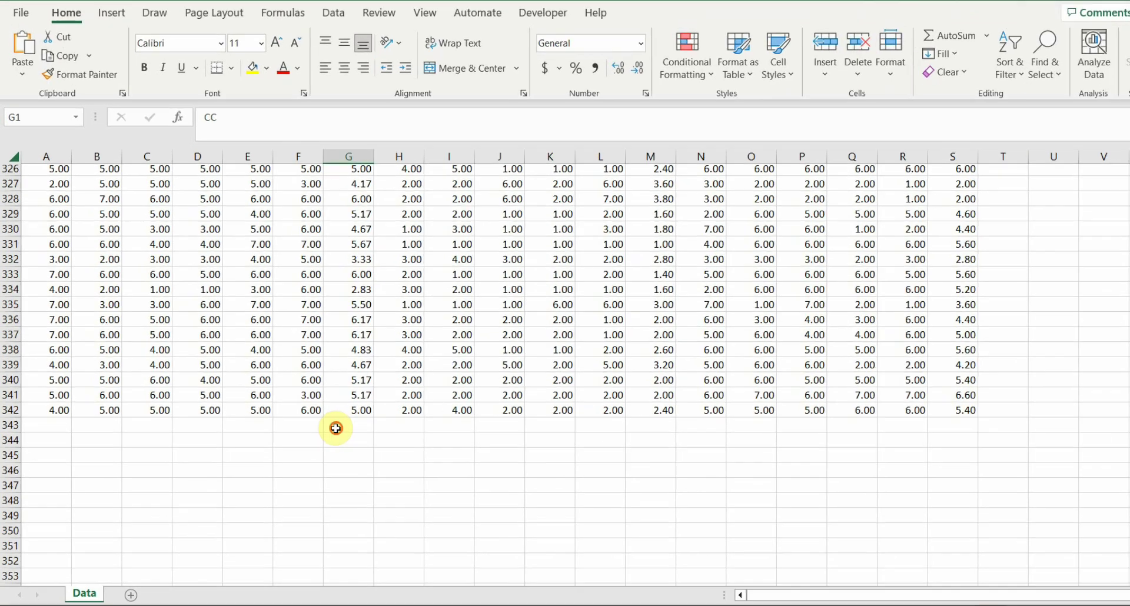
{"action": "type", "text": "="}
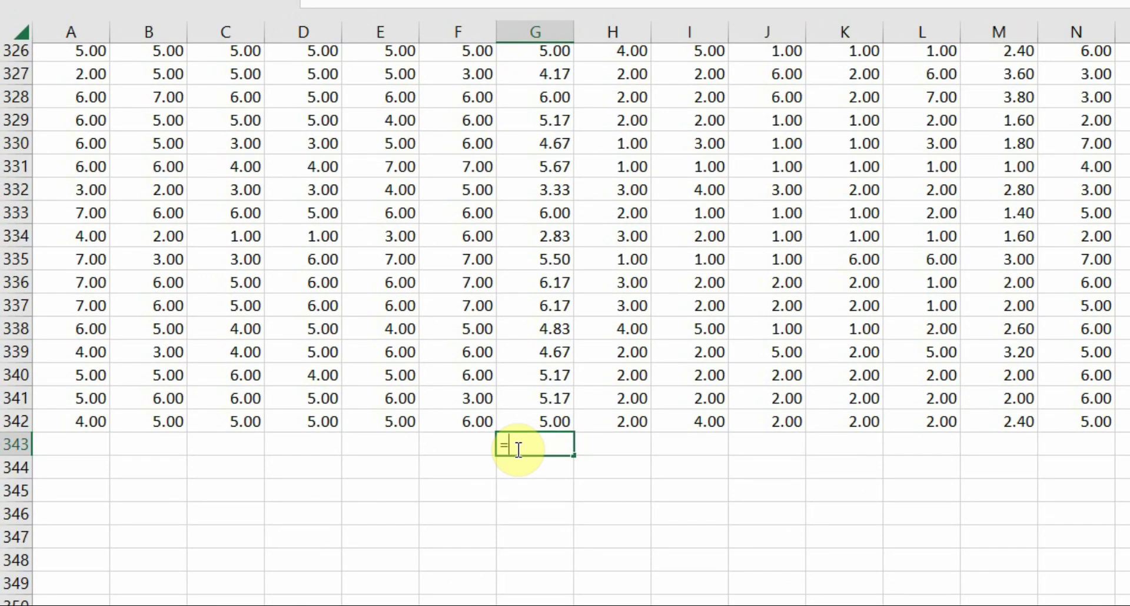
{"action": "type", "text": "Averag"}
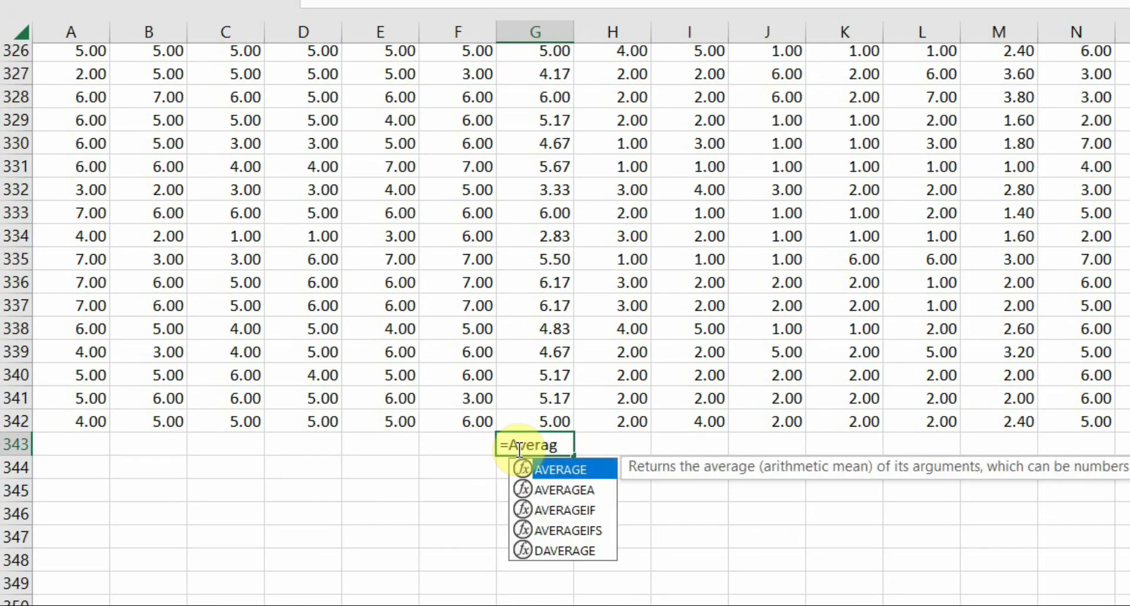
{"action": "double_click", "coordinate": [556, 471]}
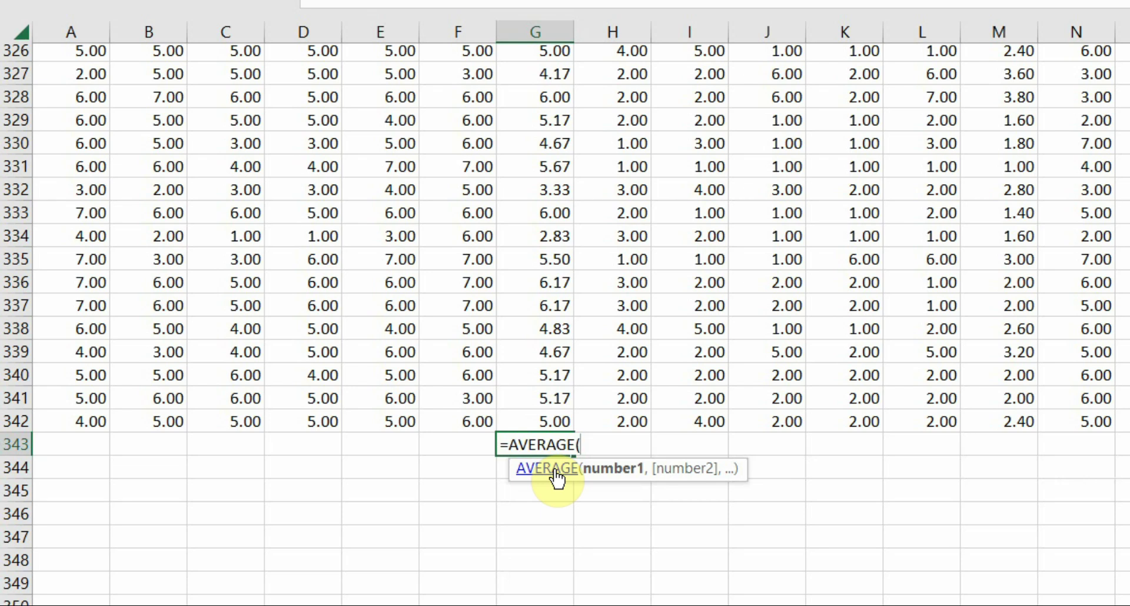
{"action": "type", "text": "G2"}
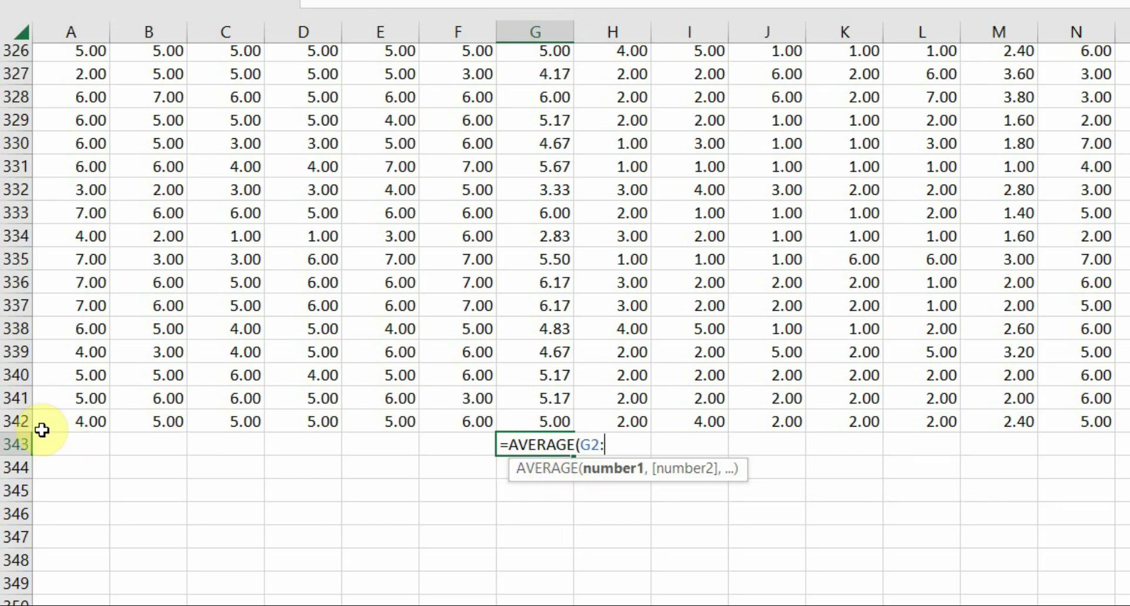
{"action": "type", "text": ":"}
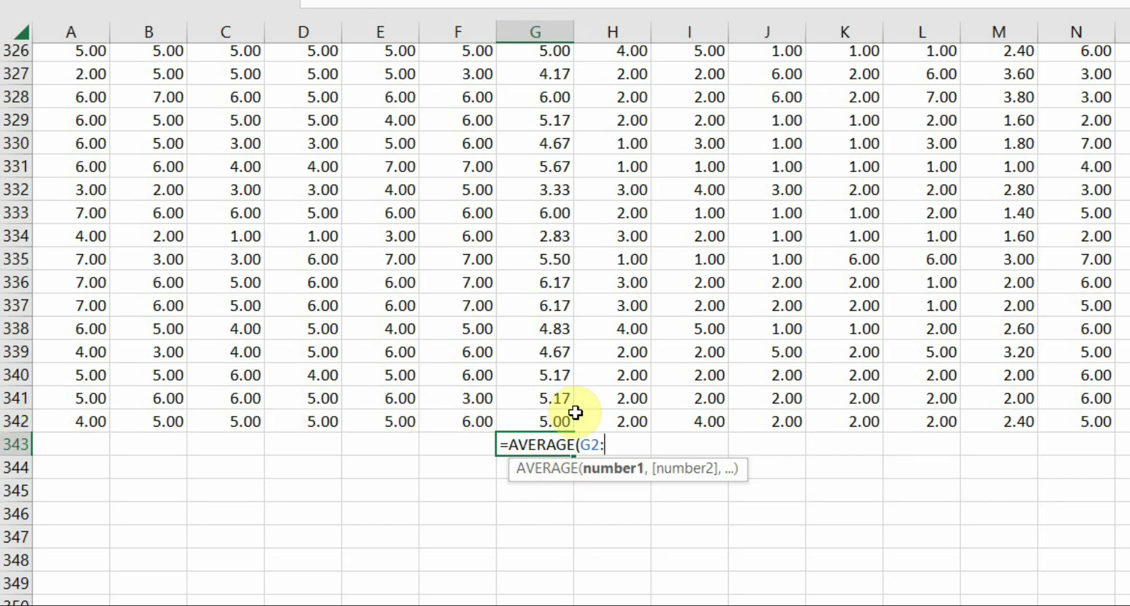
{"action": "type", "text": "G342)"}
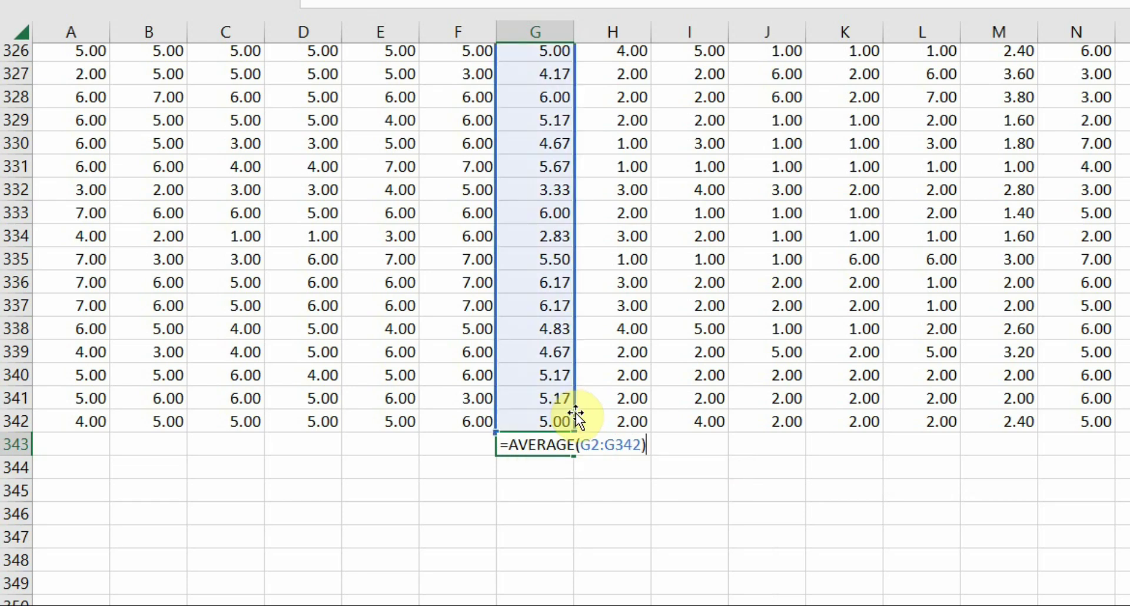
{"action": "key", "text": "Return"}
{"action": "left_click", "coordinate": [542, 437]}
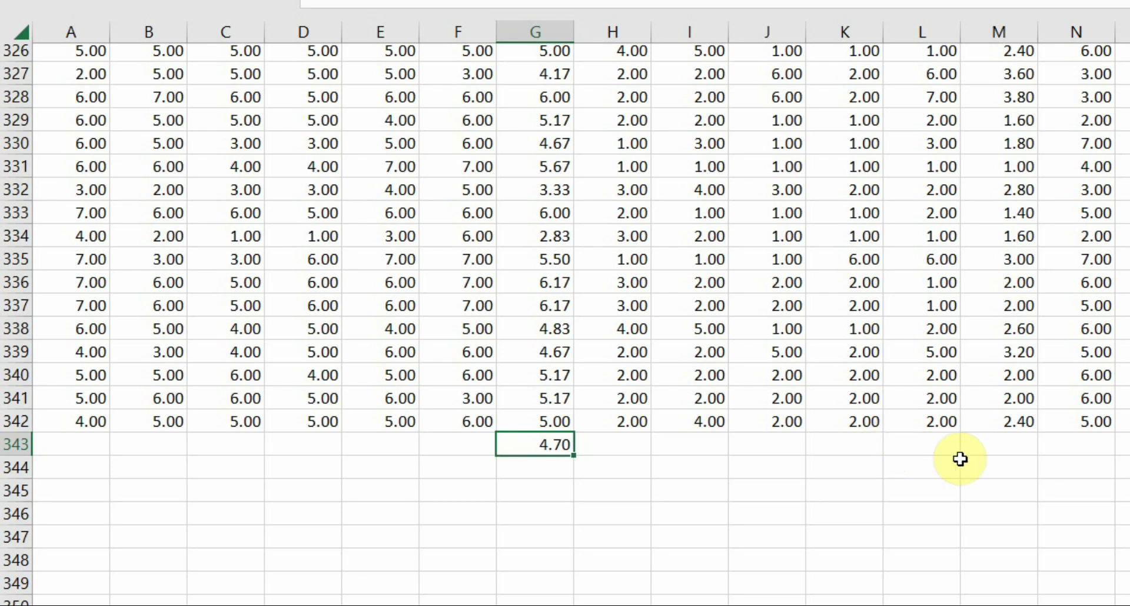
- Enter an AVERAGE formula over M2:M342 in cell M343, directly below the RA composite column
{"action": "left_click", "coordinate": [997, 441]}
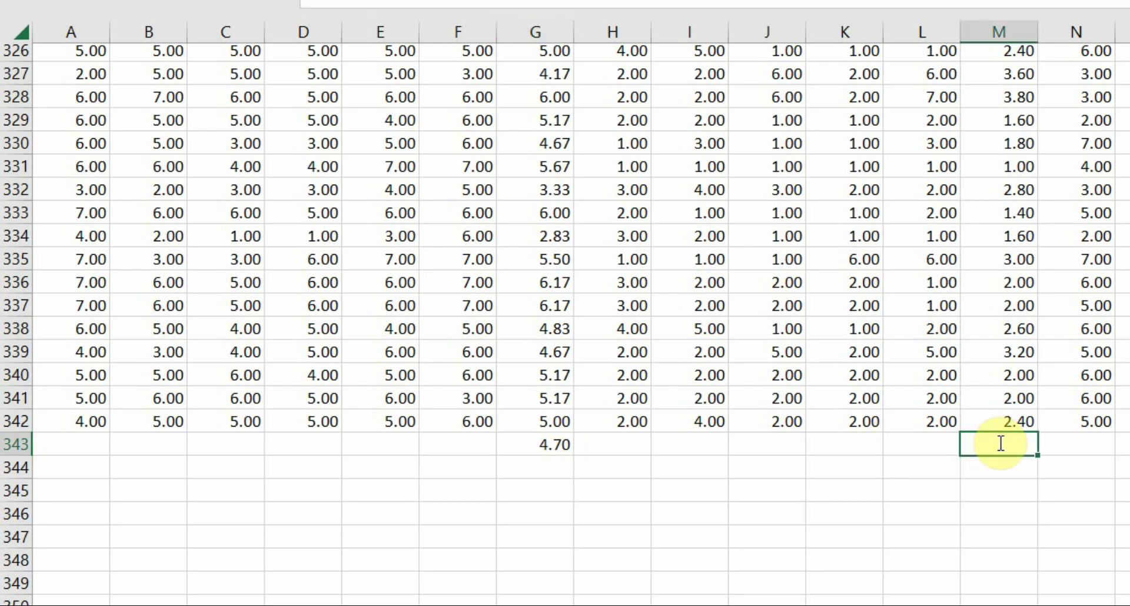
{"action": "type", "text": "=Averahe"}
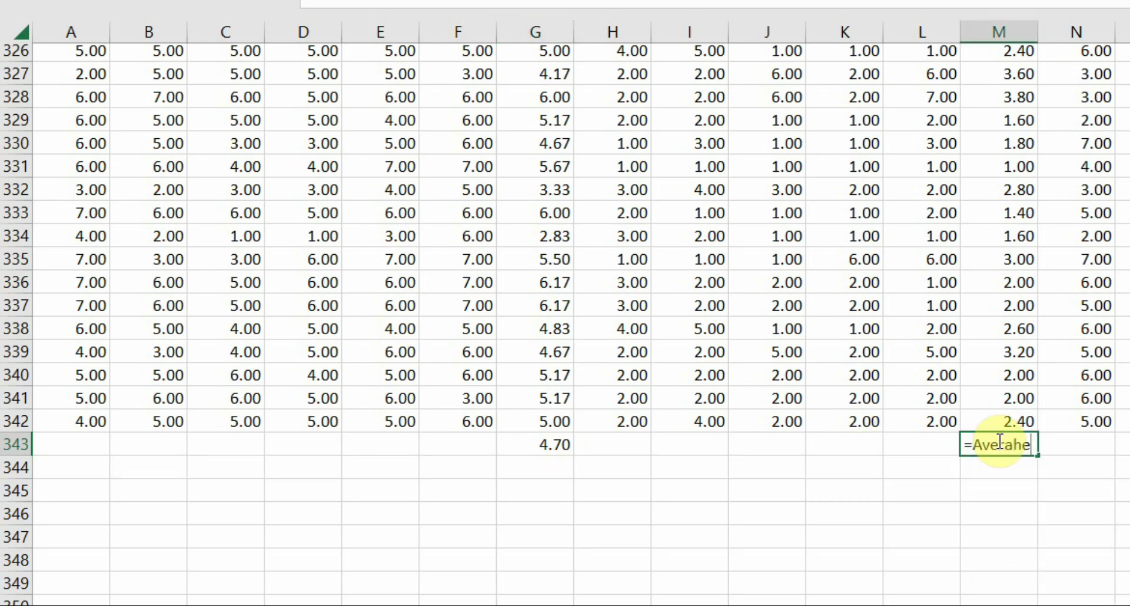
{"action": "key", "text": "BackSpace"}
{"action": "key", "text": "BackSpace"}
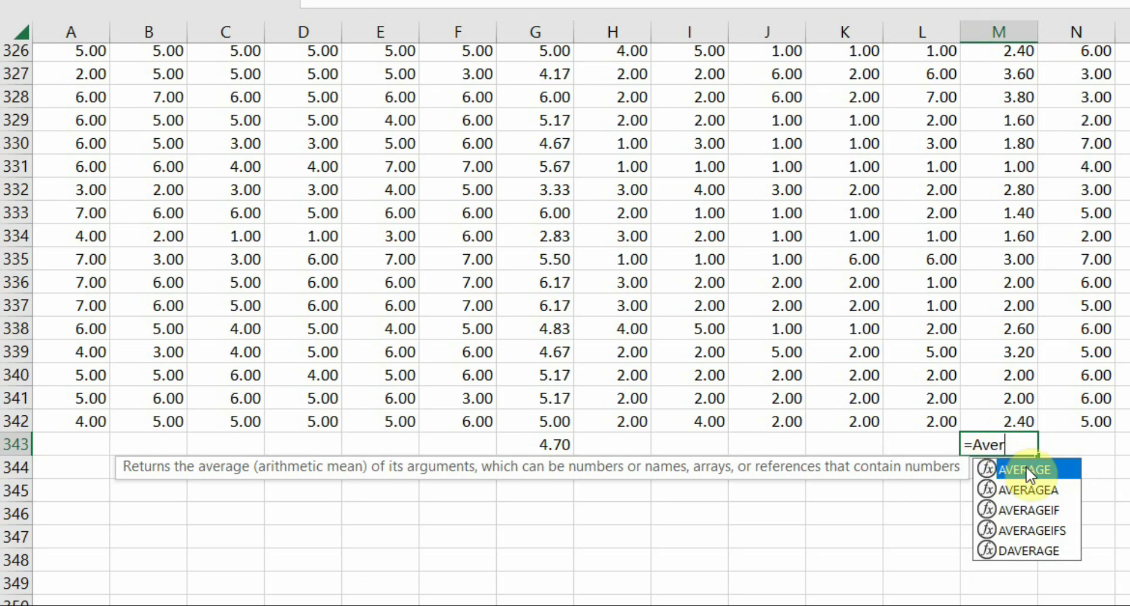
{"action": "double_click", "coordinate": [1026, 470]}
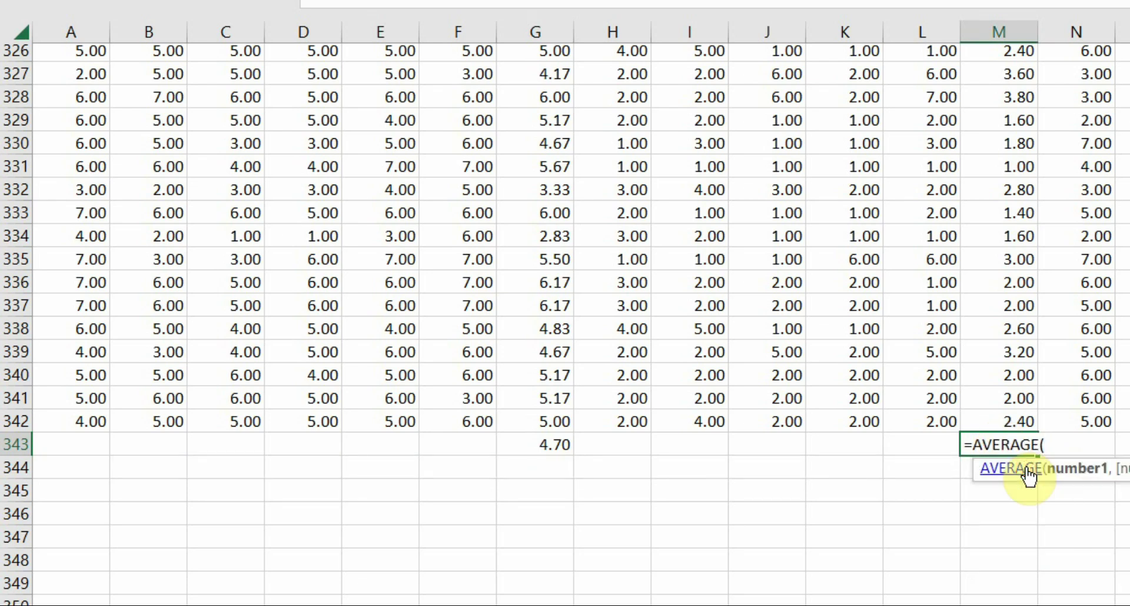
{"action": "type", "text": "M2:"}
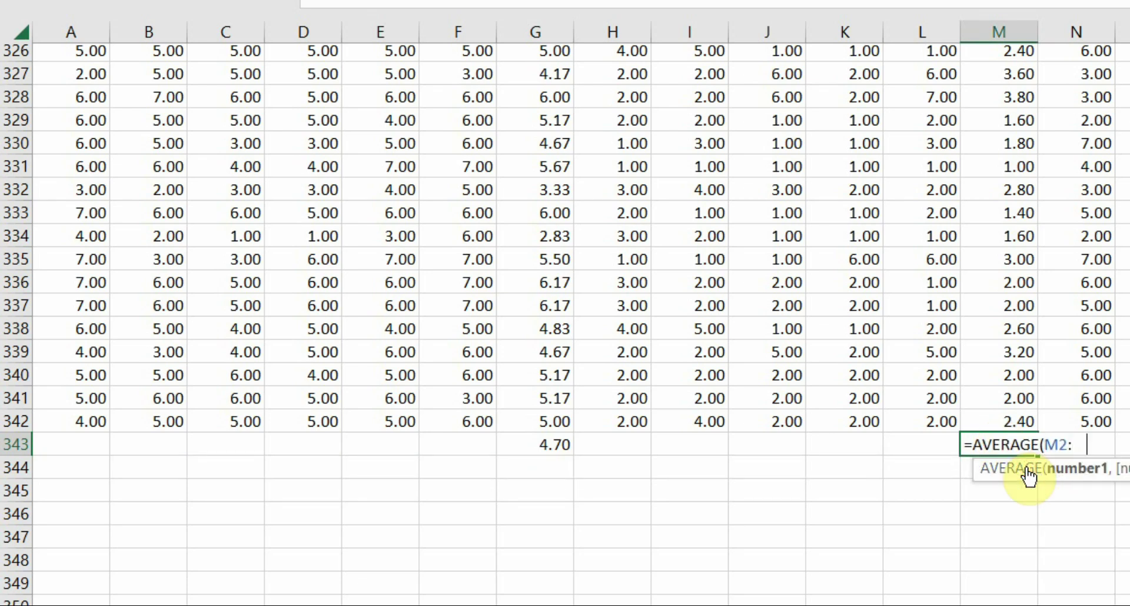
{"action": "type", "text": "M34"}
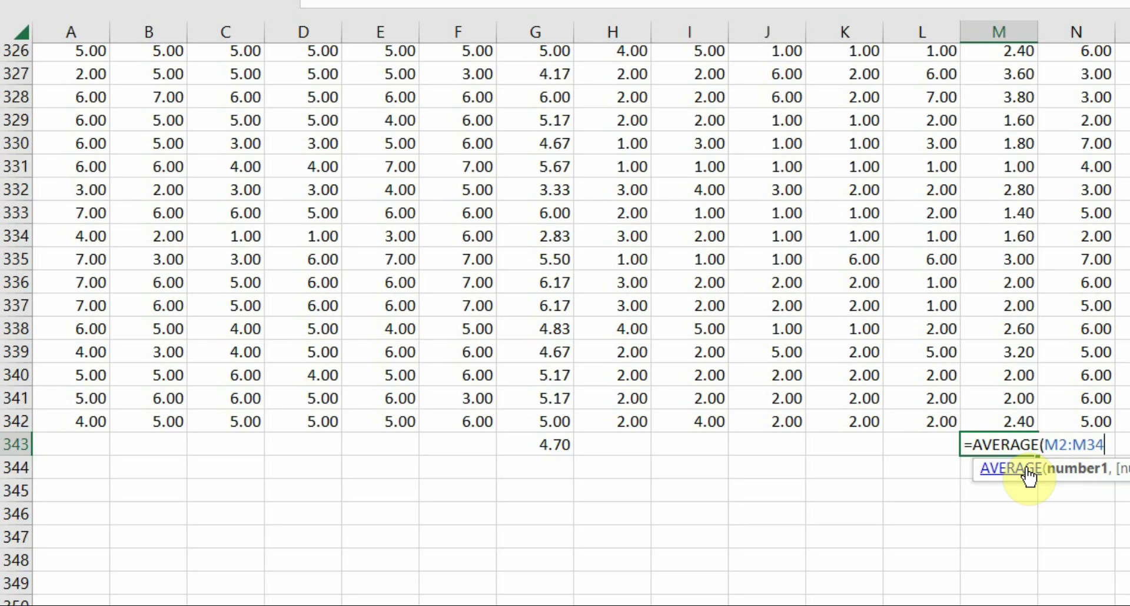
{"action": "type", "text": "2)"}
{"action": "key", "text": "Return"}
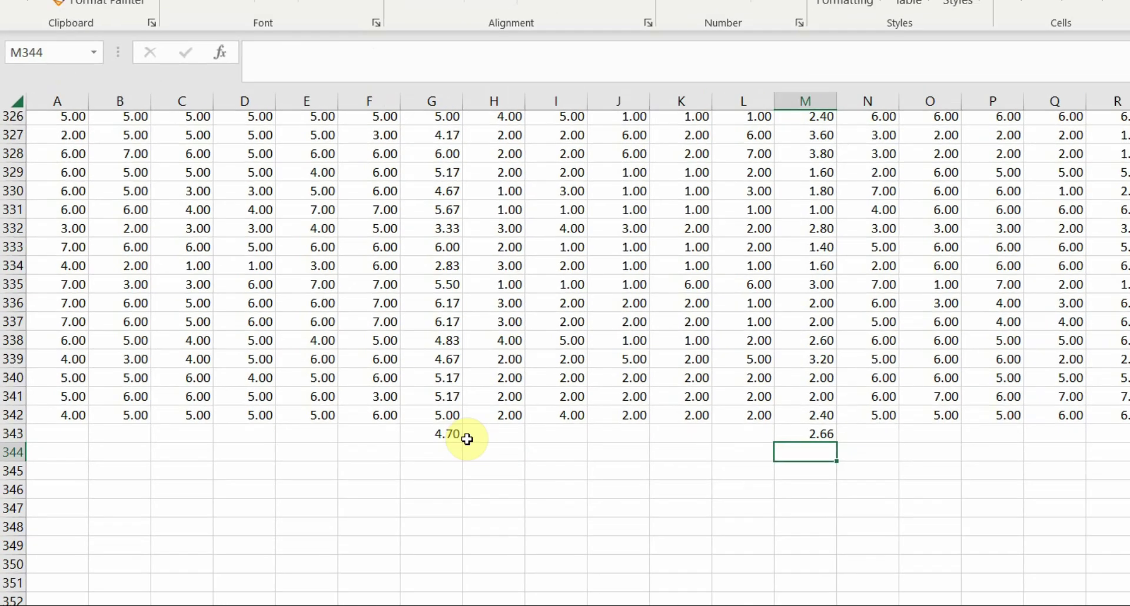
- Format the CC mean in G343 as a number with 5 decimal places
{"action": "left_click", "coordinate": [450, 434]}
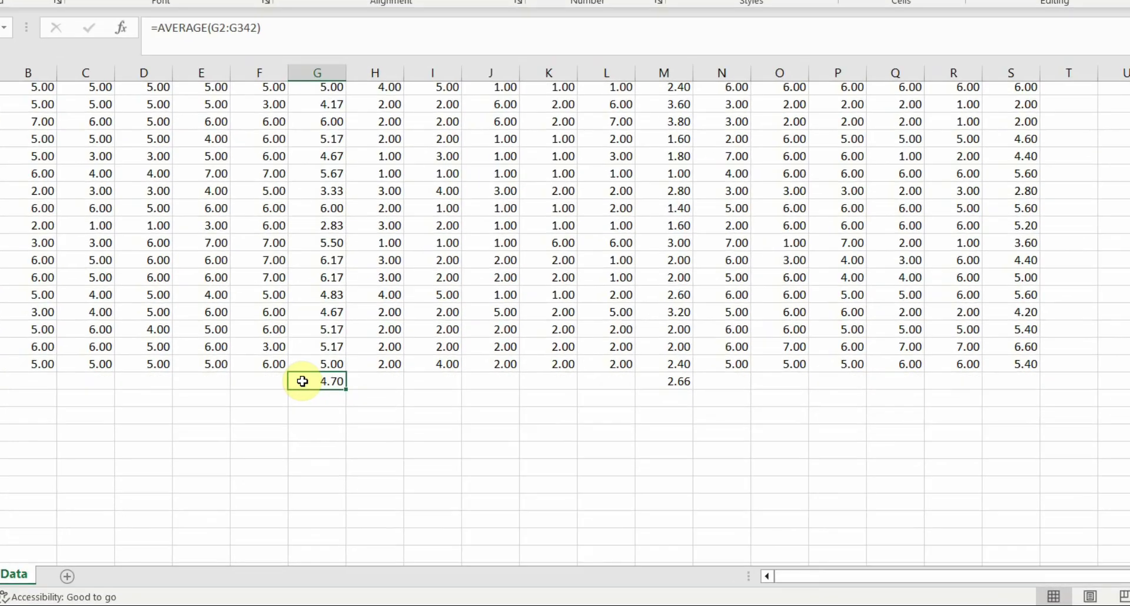
{"action": "right_click", "coordinate": [451, 434]}
{"action": "left_click", "coordinate": [406, 447]}
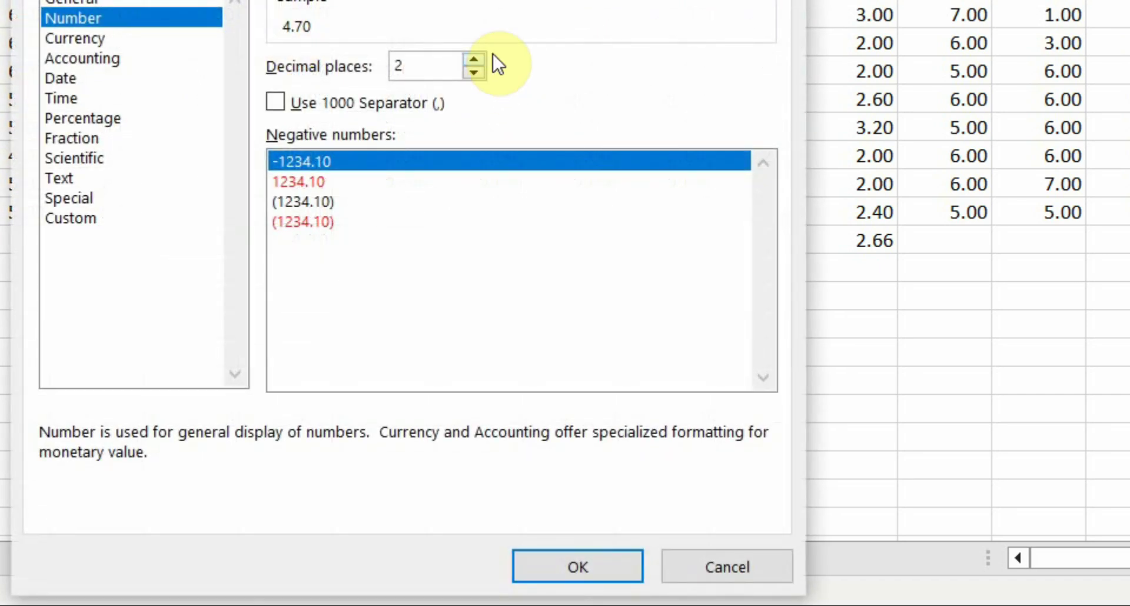
{"action": "left_click", "coordinate": [475, 58]}
{"action": "left_click", "coordinate": [474, 58]}
{"action": "left_click", "coordinate": [474, 58]}
{"action": "left_click", "coordinate": [586, 571]}
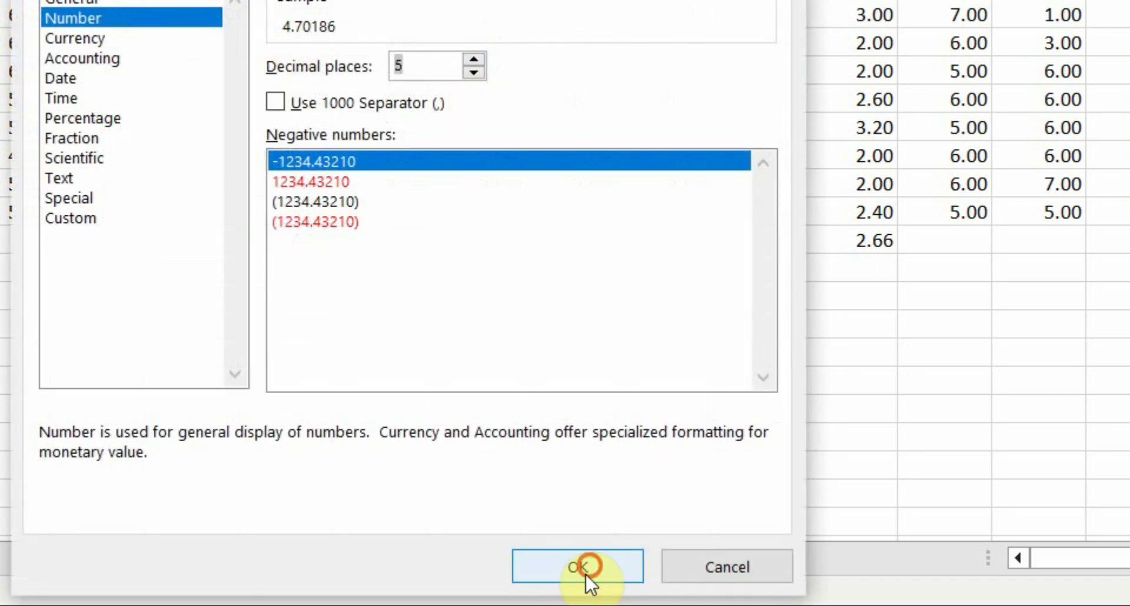
- Format the RA mean in M343 as a number with 5 decimal places
{"action": "left_click", "coordinate": [861, 247]}
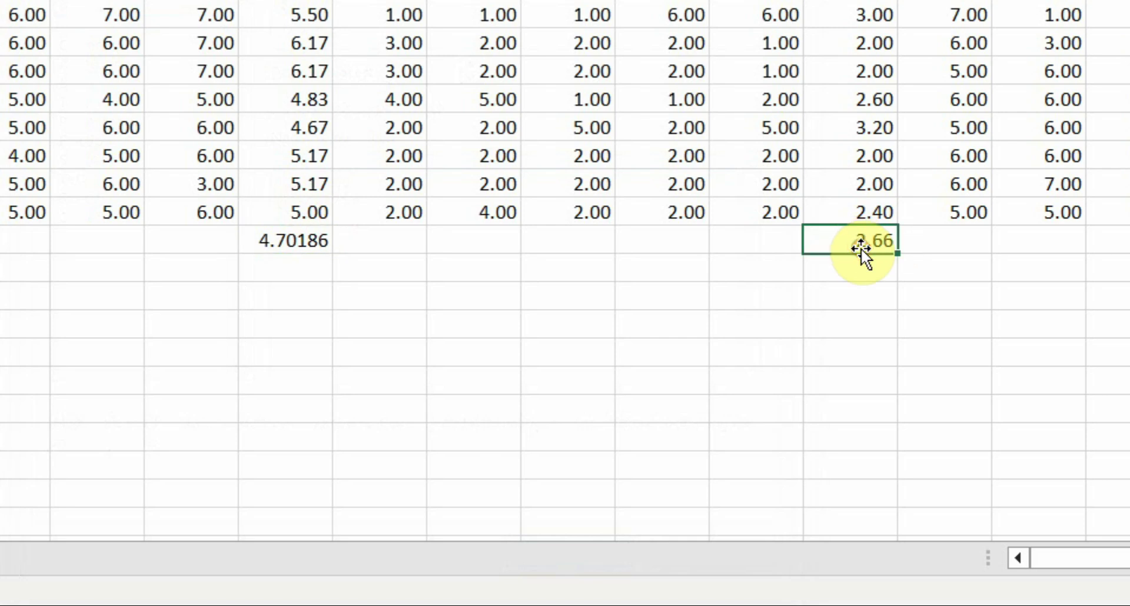
{"action": "right_click", "coordinate": [869, 240]}
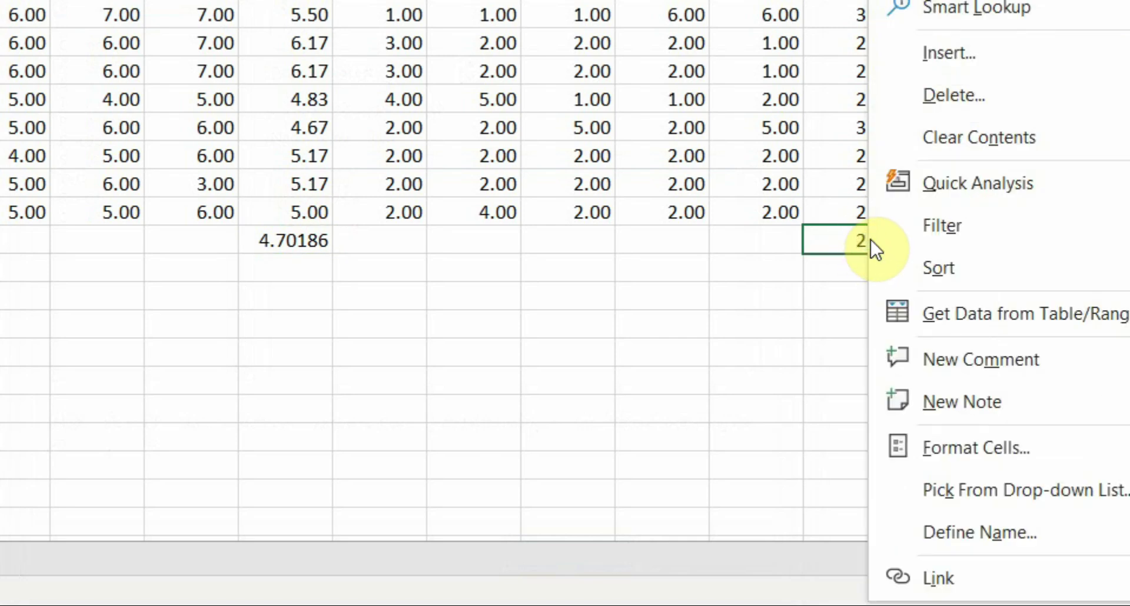
{"action": "left_click", "coordinate": [1002, 447]}
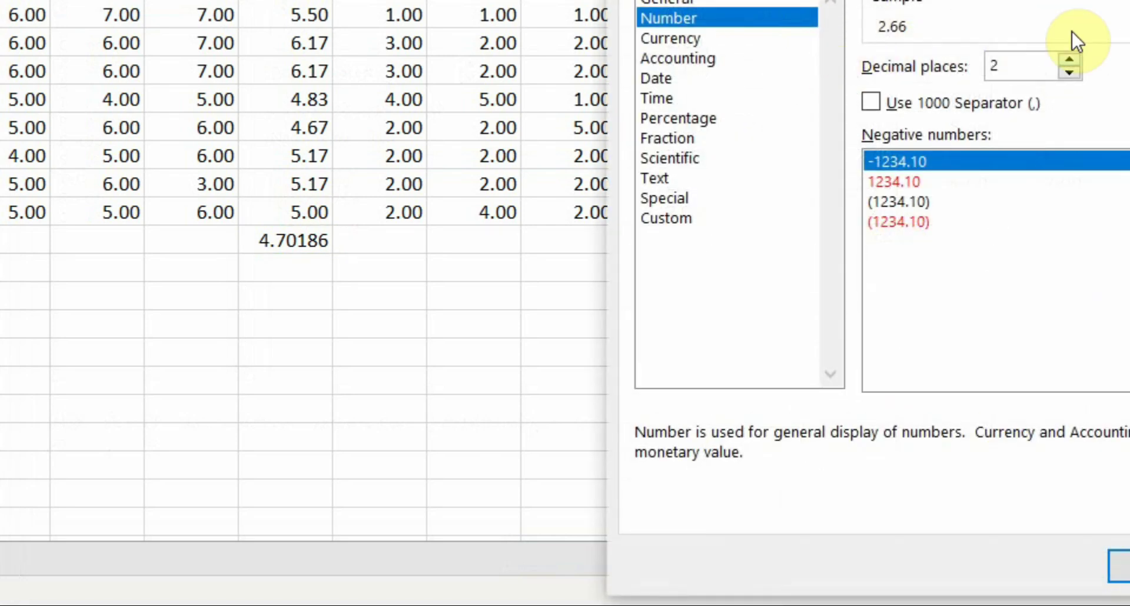
{"action": "left_click", "coordinate": [1069, 59]}
{"action": "left_click", "coordinate": [1069, 59]}
{"action": "left_click", "coordinate": [1069, 60]}
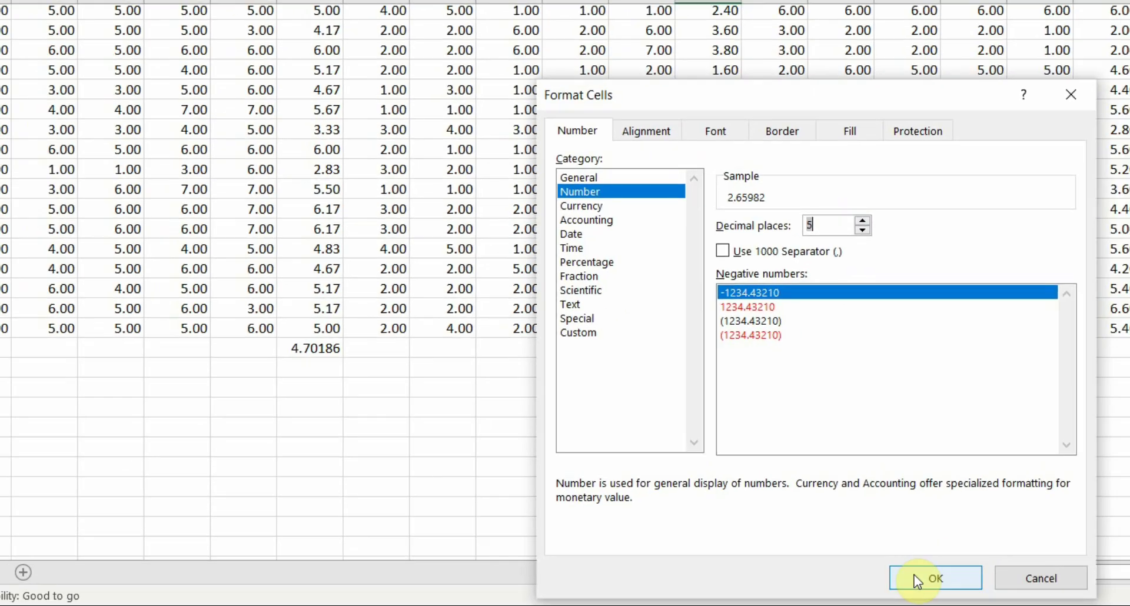
{"action": "left_click", "coordinate": [1122, 566]}
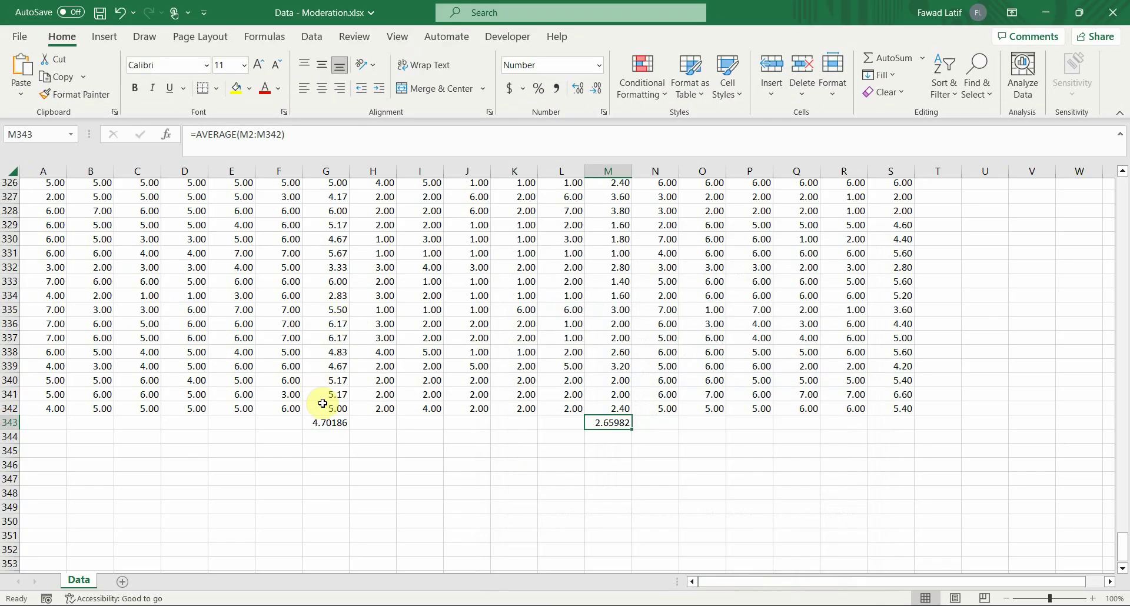
- Select G343:M343 and review the overall CC and RA means beneath the data
{"action": "left_click", "coordinate": [324, 415]}
{"action": "left_click_drag", "start_coordinate": [325, 421], "coordinate": [601, 430]}
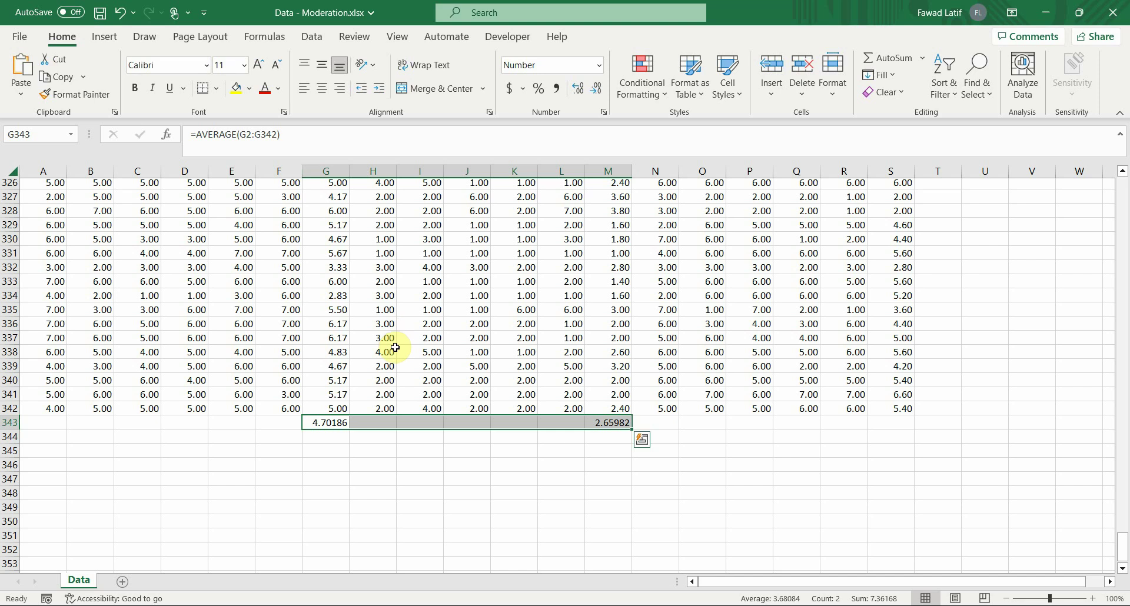
{"action": "scroll", "coordinate": [395, 347], "scroll_direction": "up", "scroll_amount": 5}
{"action": "scroll", "coordinate": [397, 336], "scroll_direction": "down", "scroll_amount": 7}
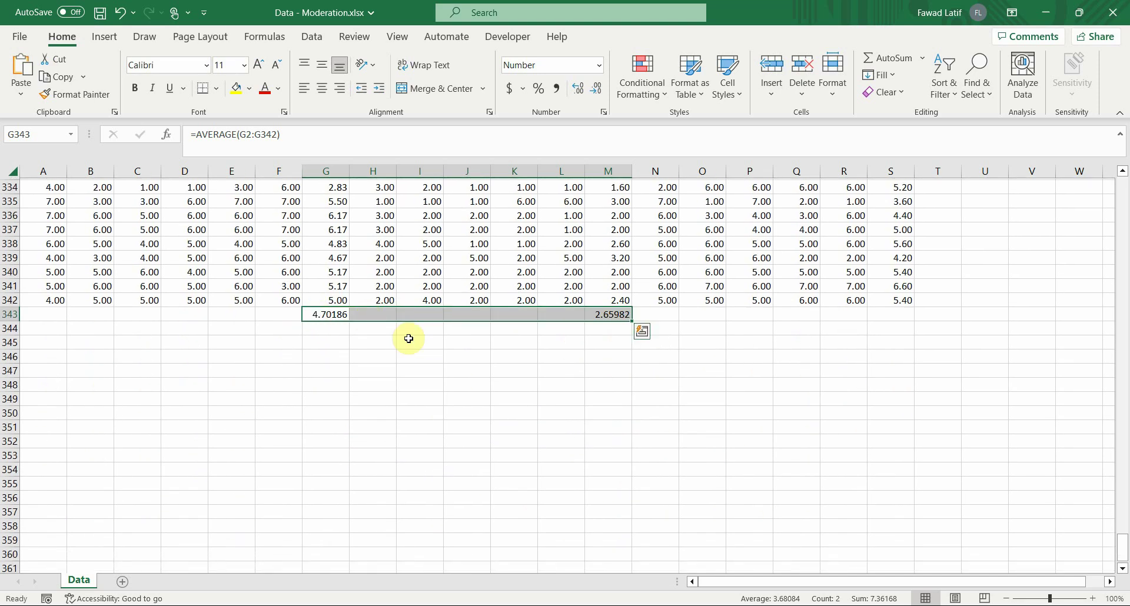
- Switch to the Basic Moderation Analysis presentation in PowerPoint and read the mean centering instructions on slide 5, up to the centerCC expression
{"action": "key", "text": "alt+Tab"}
{"action": "key", "text": "alt+Tab"}
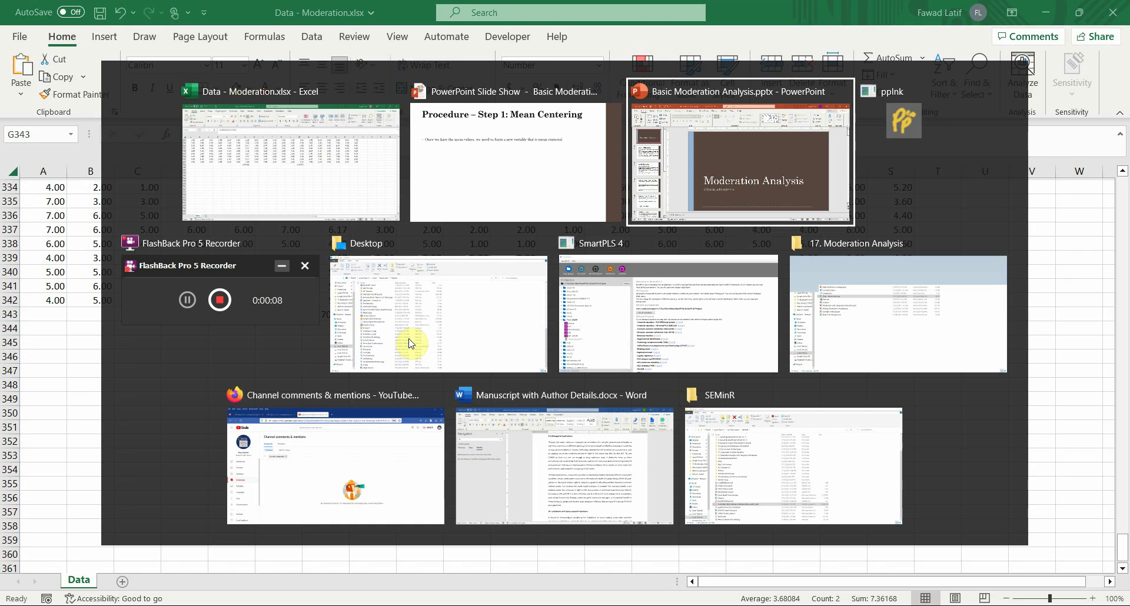
{"action": "left_click", "coordinate": [93, 509]}
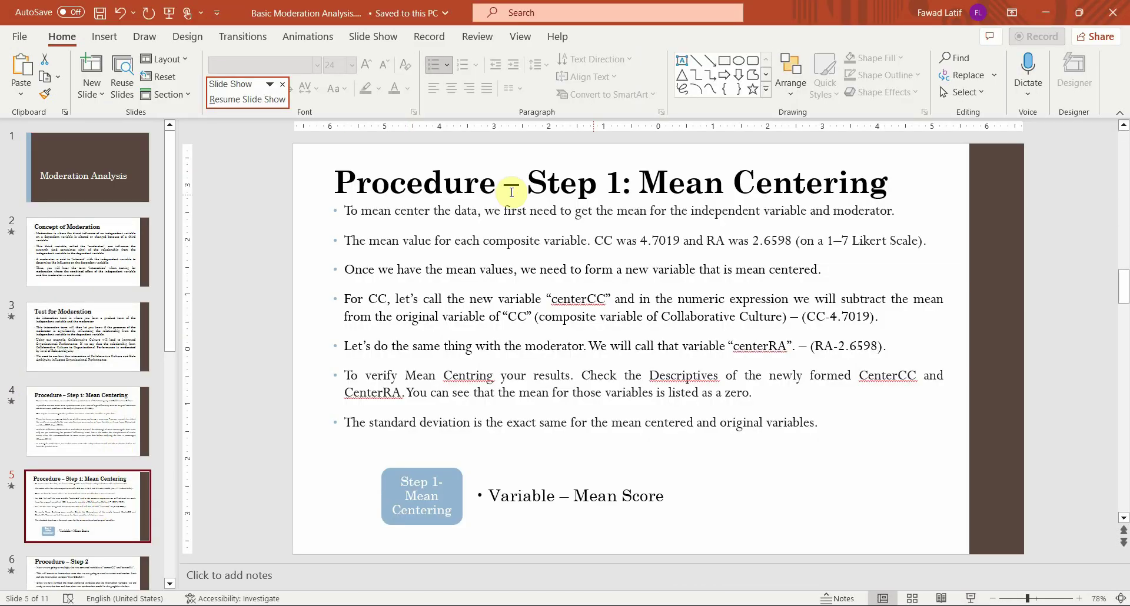
{"action": "left_click_drag", "start_coordinate": [347, 210], "coordinate": [706, 206]}
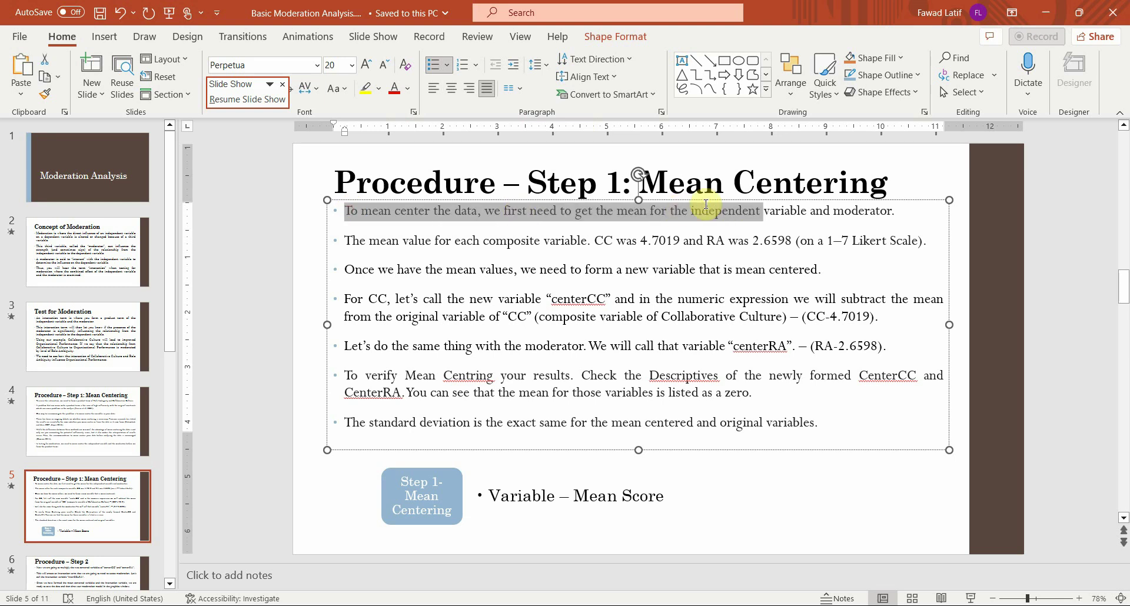
{"action": "left_click_drag", "start_coordinate": [384, 241], "coordinate": [903, 223]}
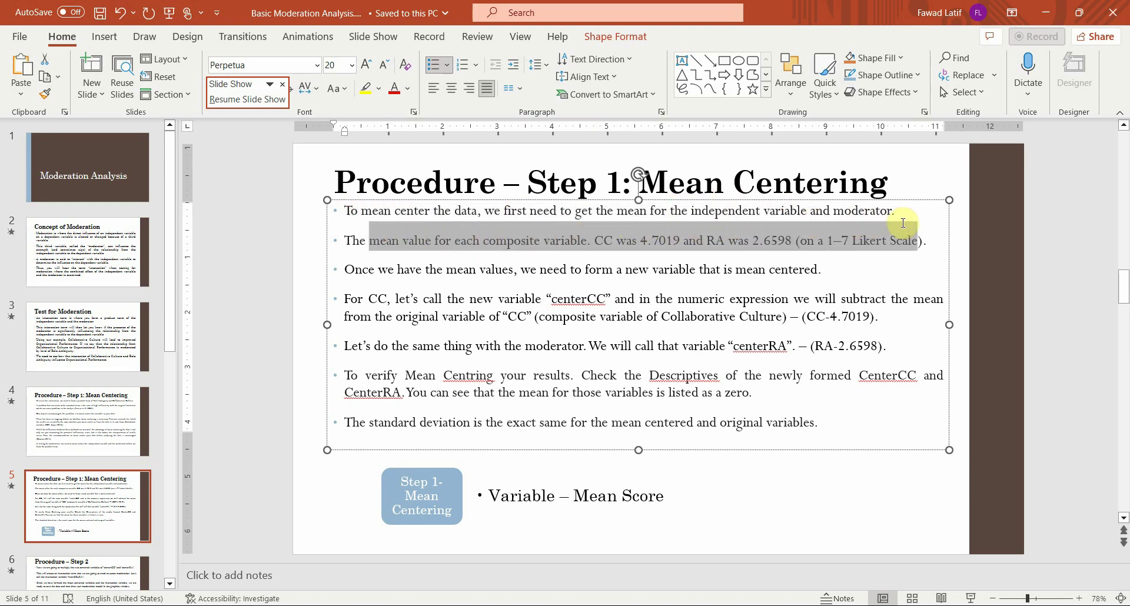
{"action": "left_click", "coordinate": [646, 238]}
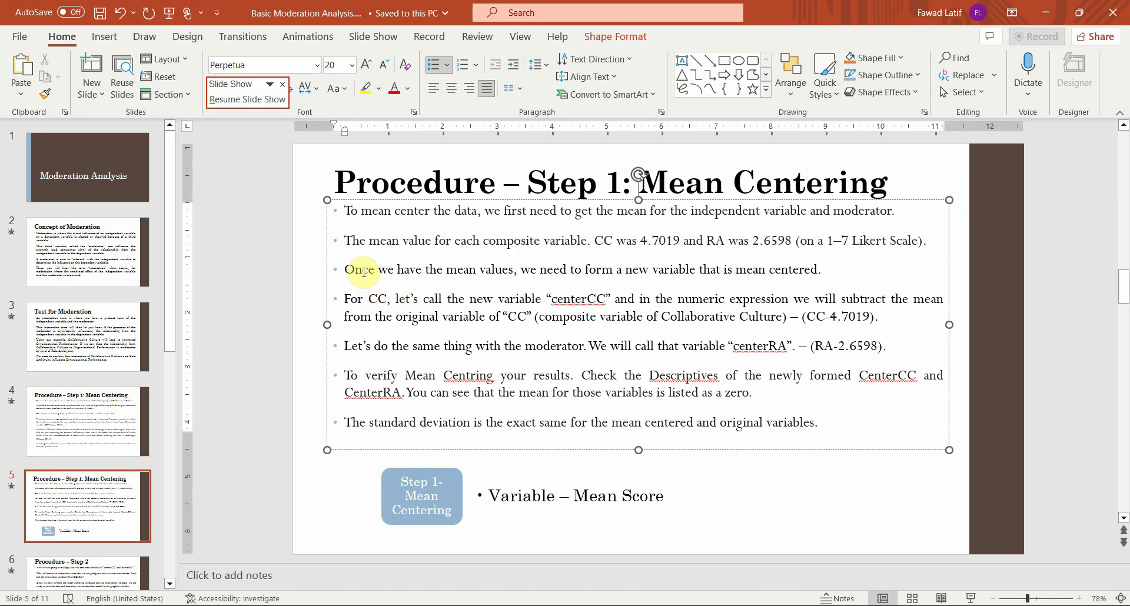
{"action": "left_click_drag", "start_coordinate": [446, 269], "coordinate": [799, 260]}
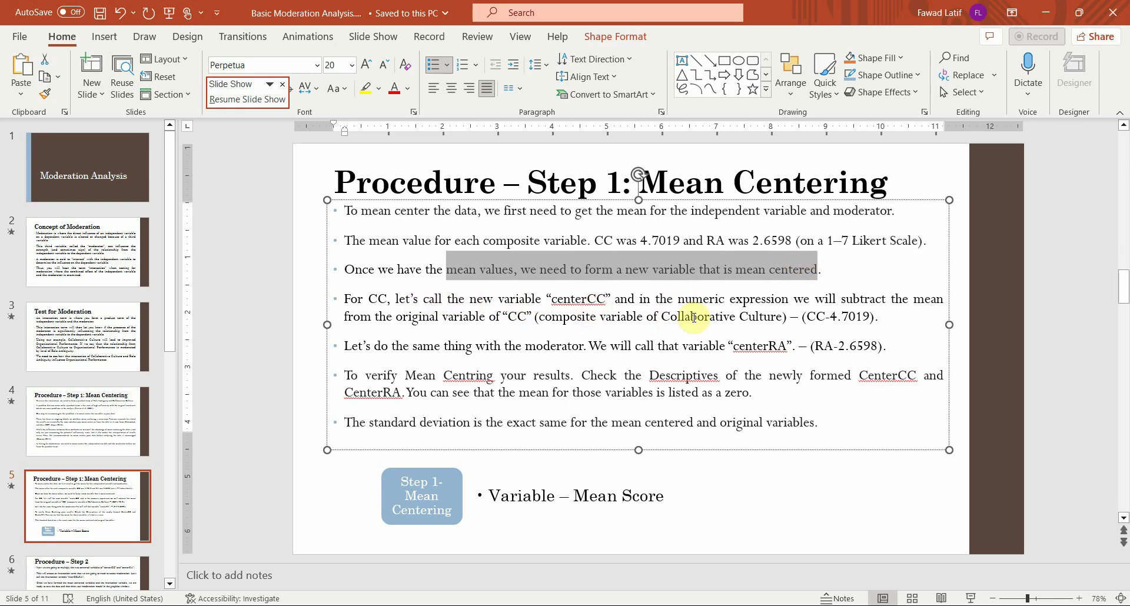
{"action": "left_click", "coordinate": [807, 316]}
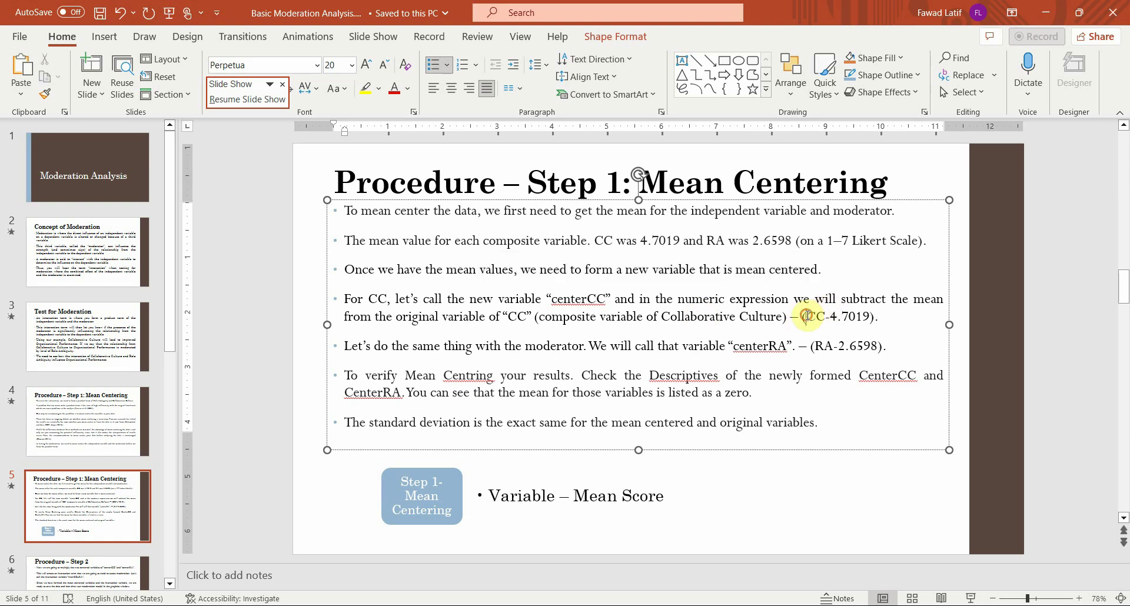
{"action": "left_click_drag", "start_coordinate": [817, 316], "coordinate": [823, 316]}
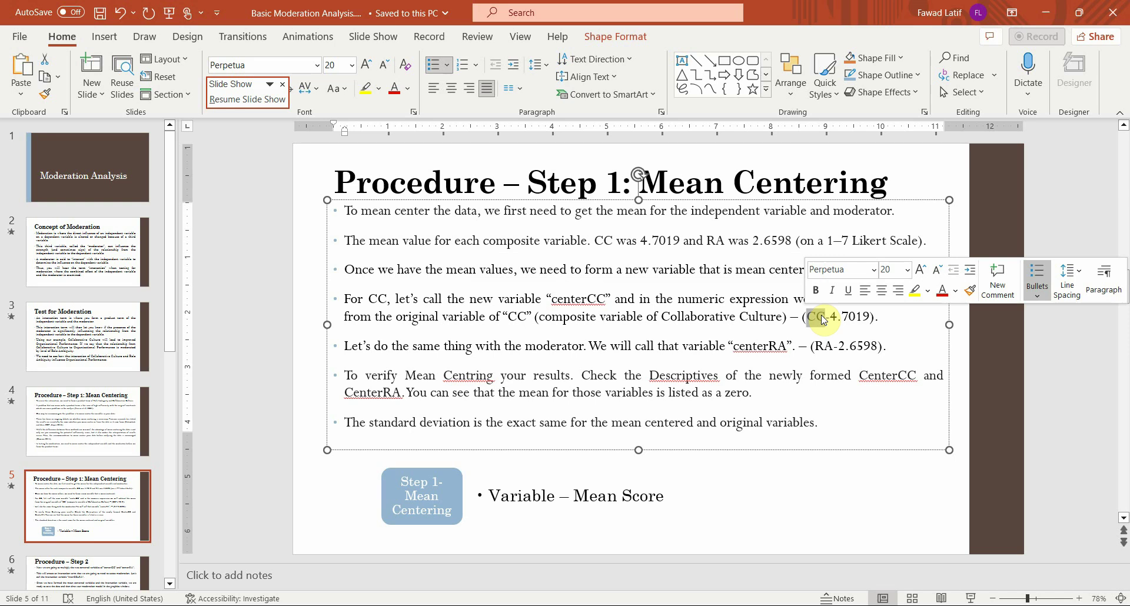
- Switch back to the Data - Moderation workbook in Excel and insert a blank column directly before RA1
{"action": "key", "text": "alt+Tab"}
{"action": "key", "text": "ctrl+shift+Right"}
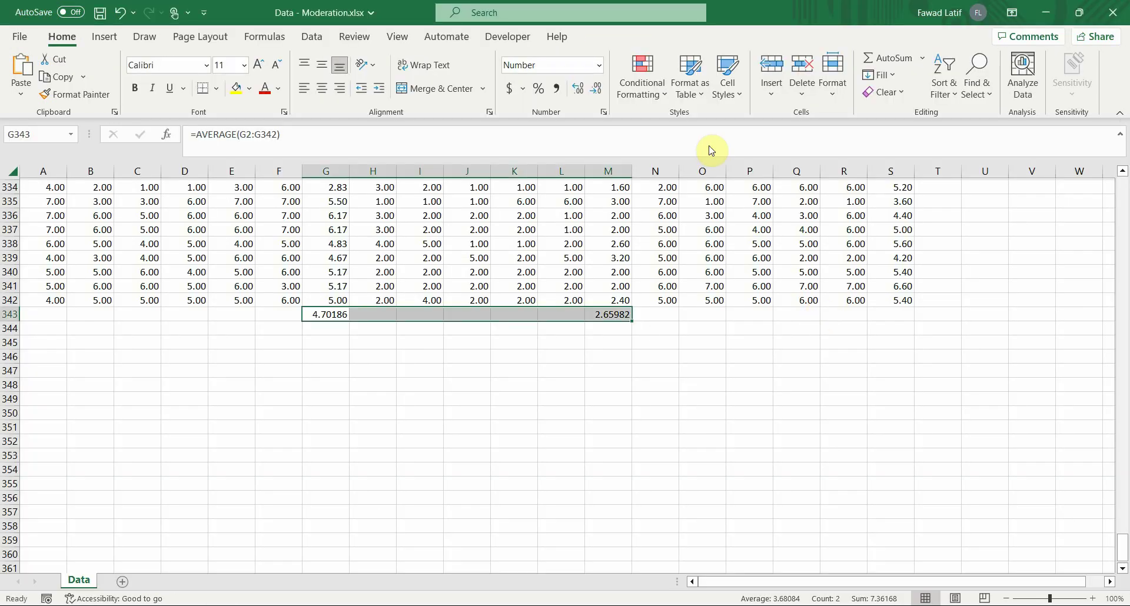
{"action": "scroll", "coordinate": [717, 191], "scroll_direction": "up", "scroll_amount": 8}
{"action": "scroll", "coordinate": [717, 191], "scroll_direction": "up", "scroll_amount": 20}
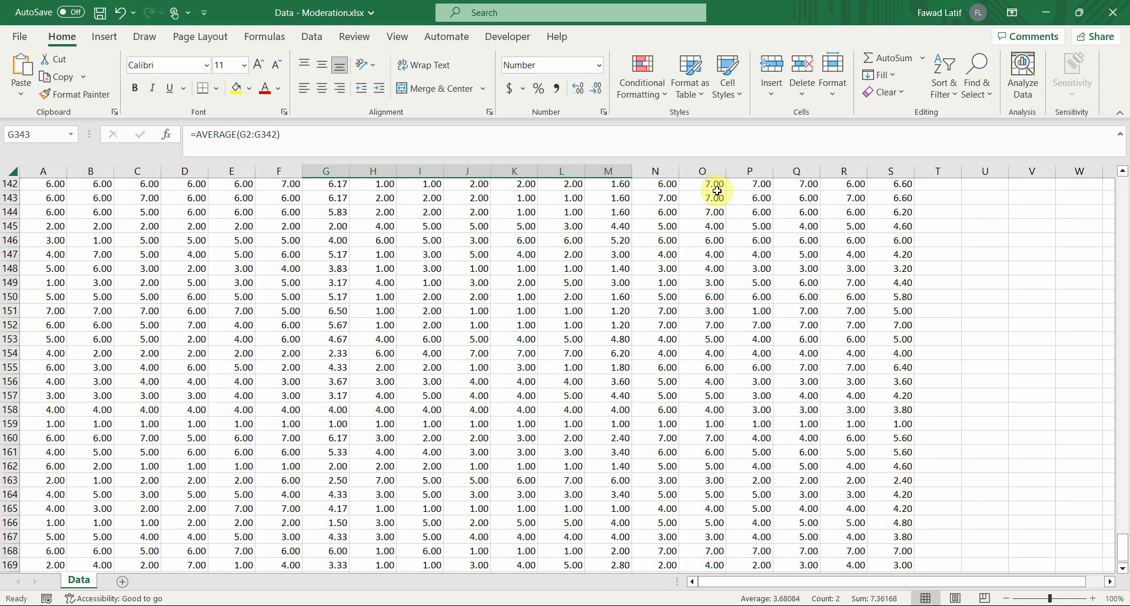
{"action": "scroll", "coordinate": [717, 192], "scroll_direction": "up", "scroll_amount": 16}
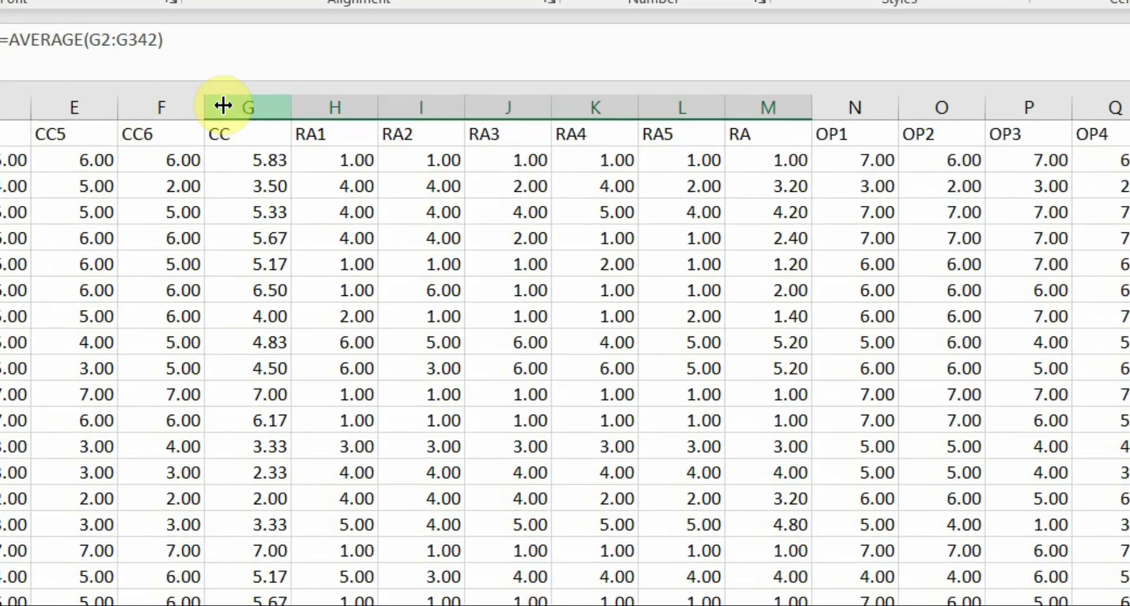
{"action": "left_click", "coordinate": [325, 105]}
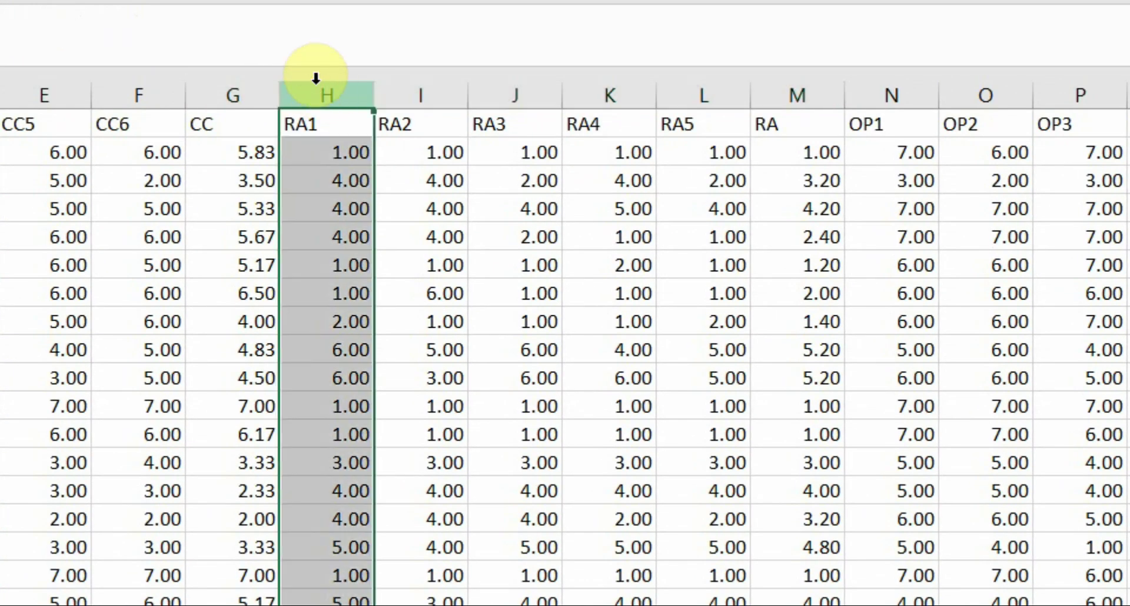
{"action": "right_click", "coordinate": [324, 106]}
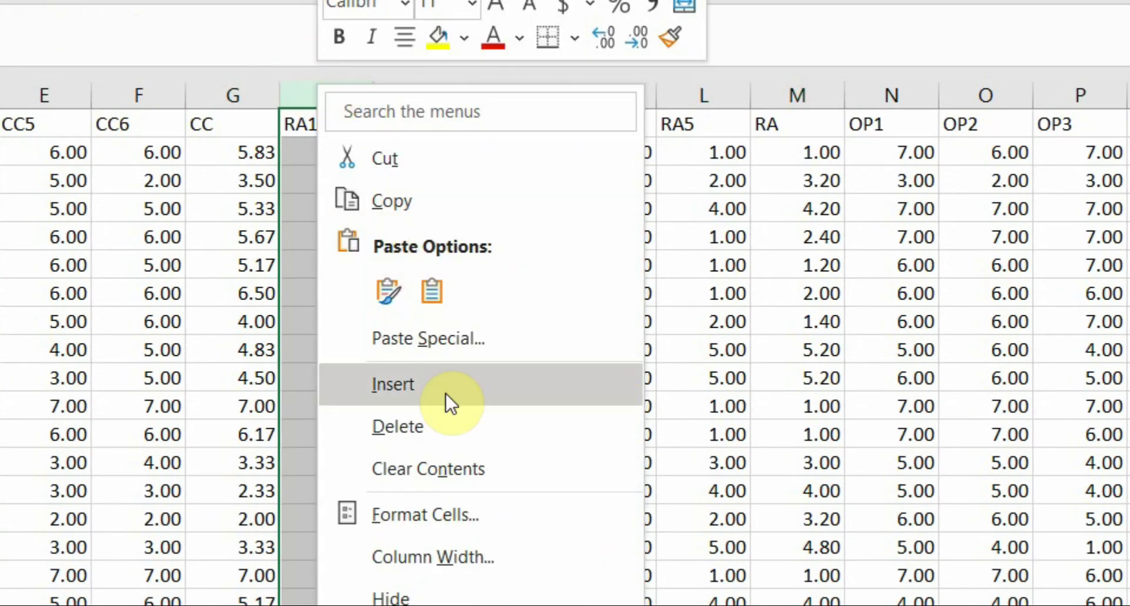
{"action": "left_click", "coordinate": [447, 394]}
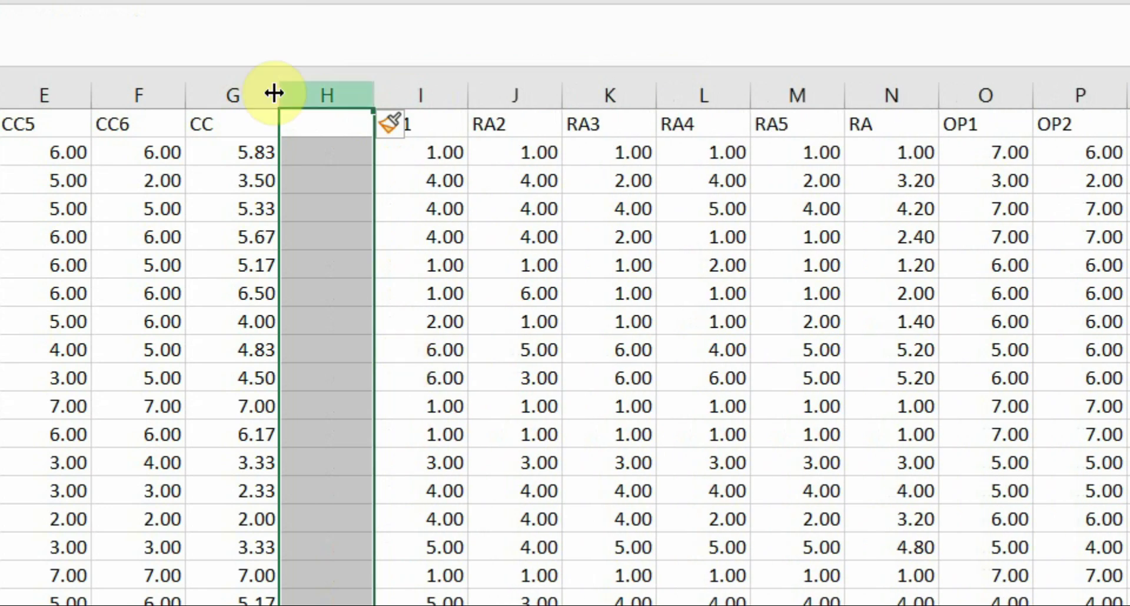
- Enter the heading CenterCC in H1 of the new column
{"action": "left_click", "coordinate": [324, 121]}
{"action": "type", "text": "C"}
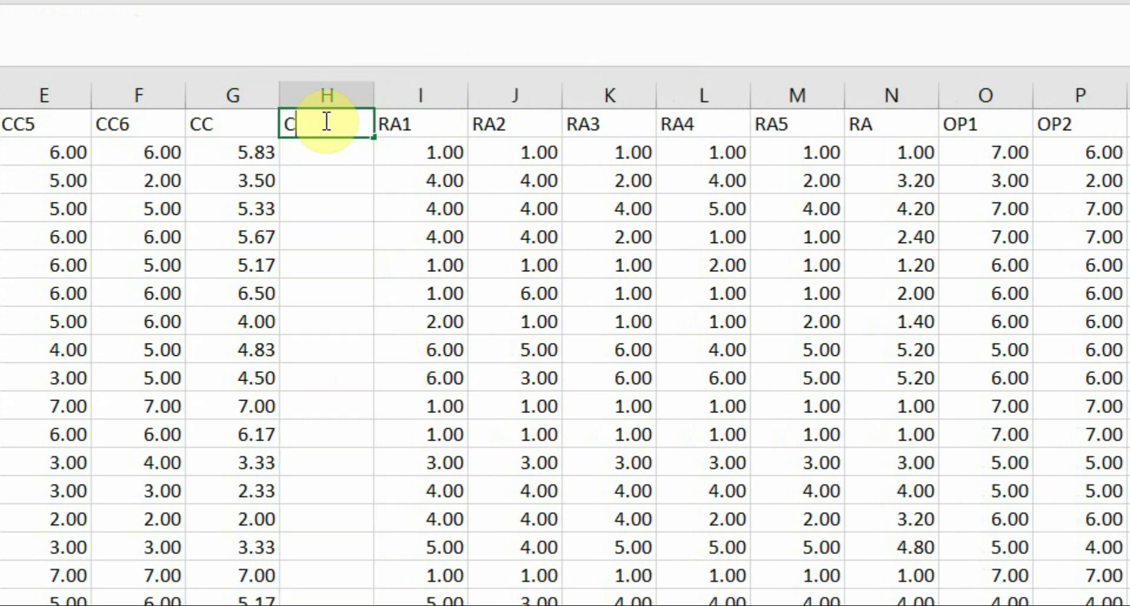
{"action": "type", "text": "CnterC"}
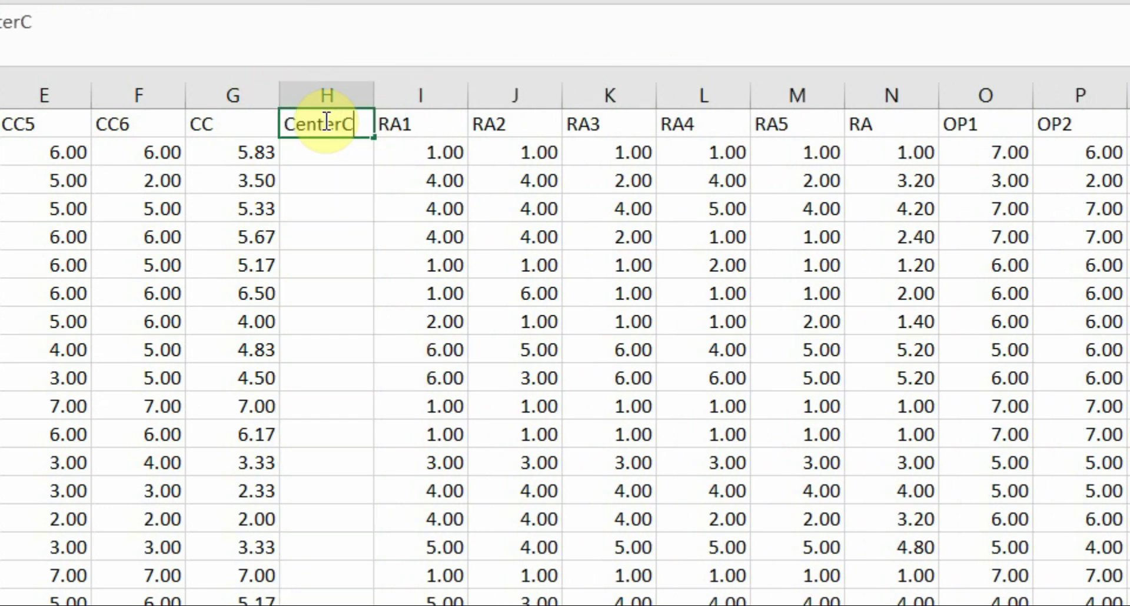
{"action": "type", "text": "C"}
{"action": "key", "text": "Return"}
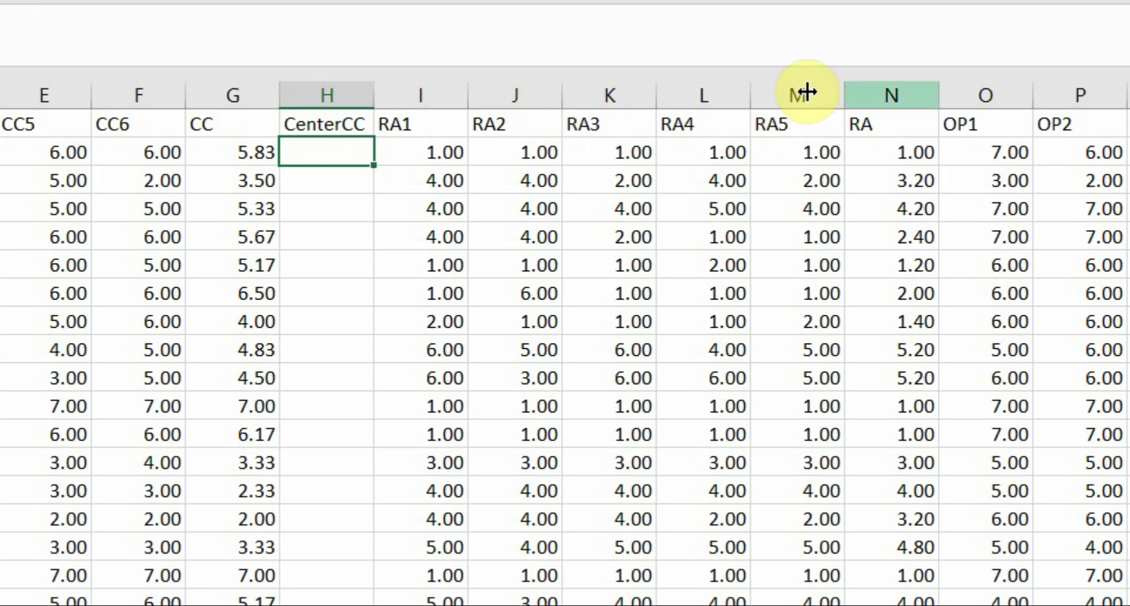
- Insert a blank column directly before OP1 and give it the heading CenterRA
{"action": "left_click", "coordinate": [984, 93]}
{"action": "right_click", "coordinate": [985, 93]}
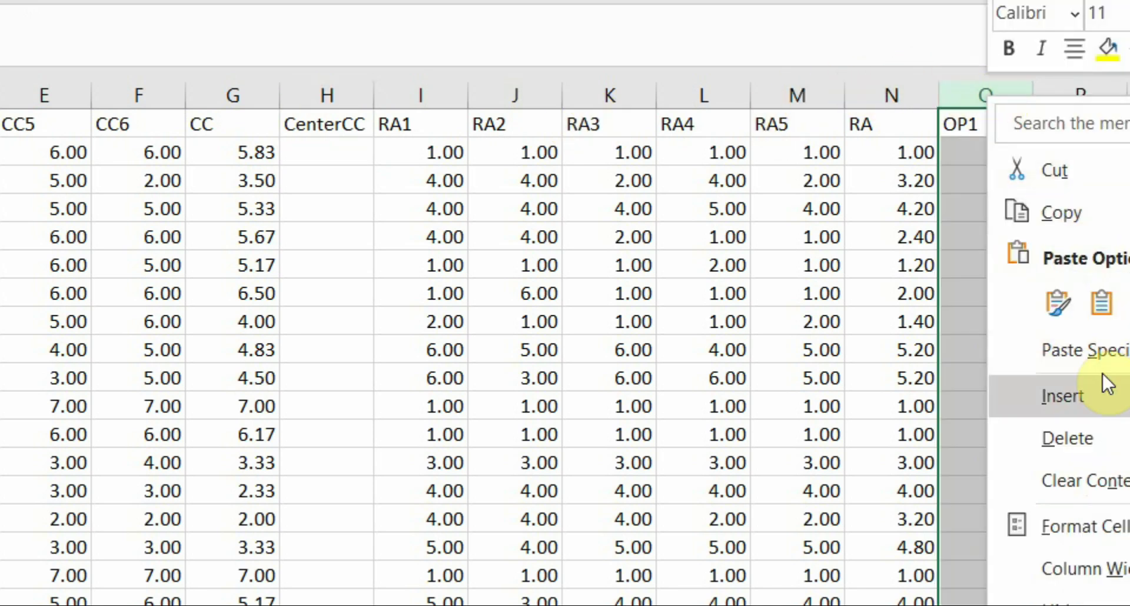
{"action": "left_click", "coordinate": [1103, 392]}
{"action": "left_click", "coordinate": [976, 125]}
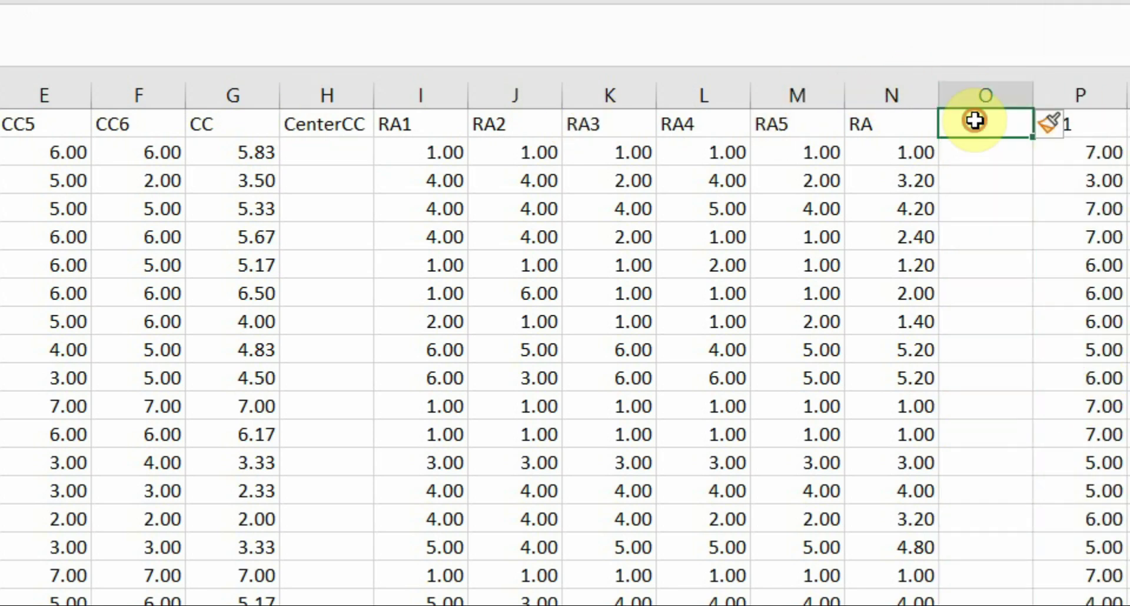
{"action": "type", "text": "CenterRA"}
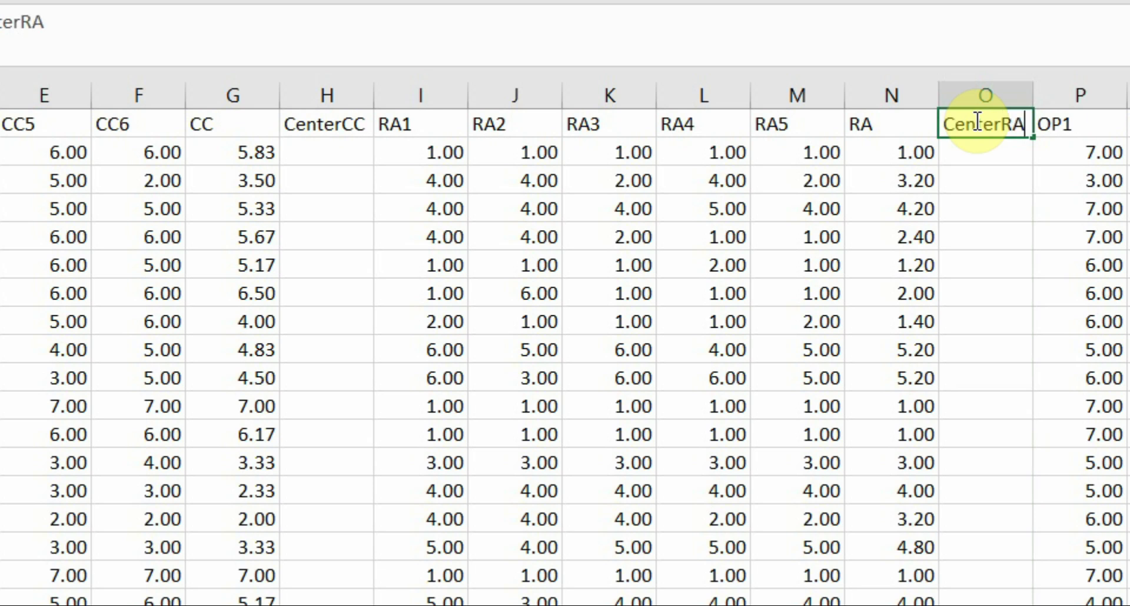
{"action": "key", "text": "Return"}
- Enter =G2-4.70186 in H2 and fill the formula down the CenterCC column to the end of the data
{"action": "left_click", "coordinate": [331, 153]}
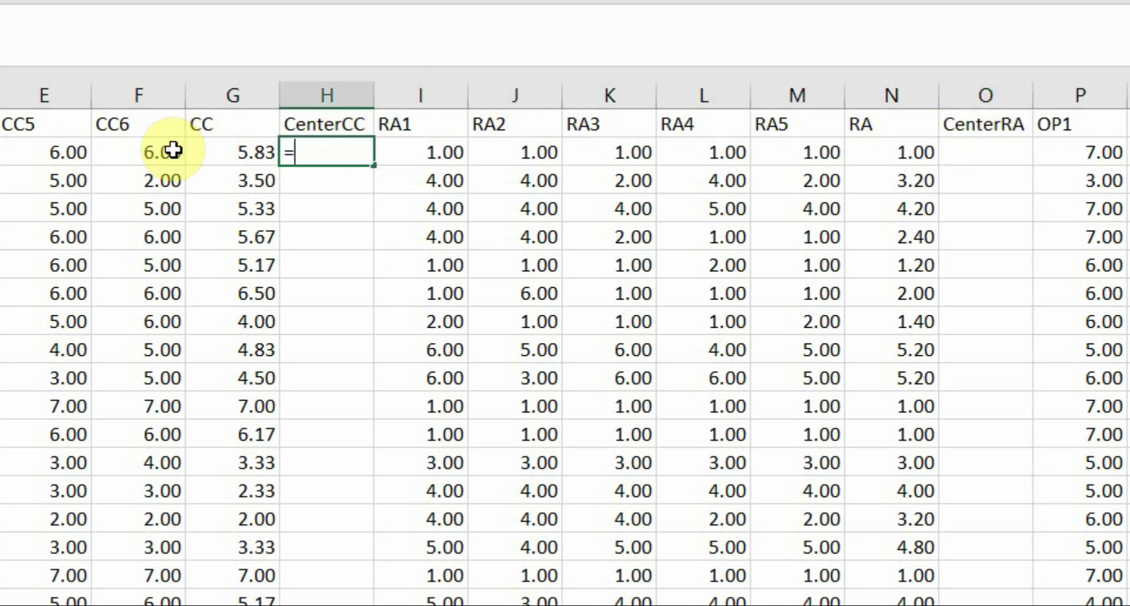
{"action": "left_click", "coordinate": [241, 155]}
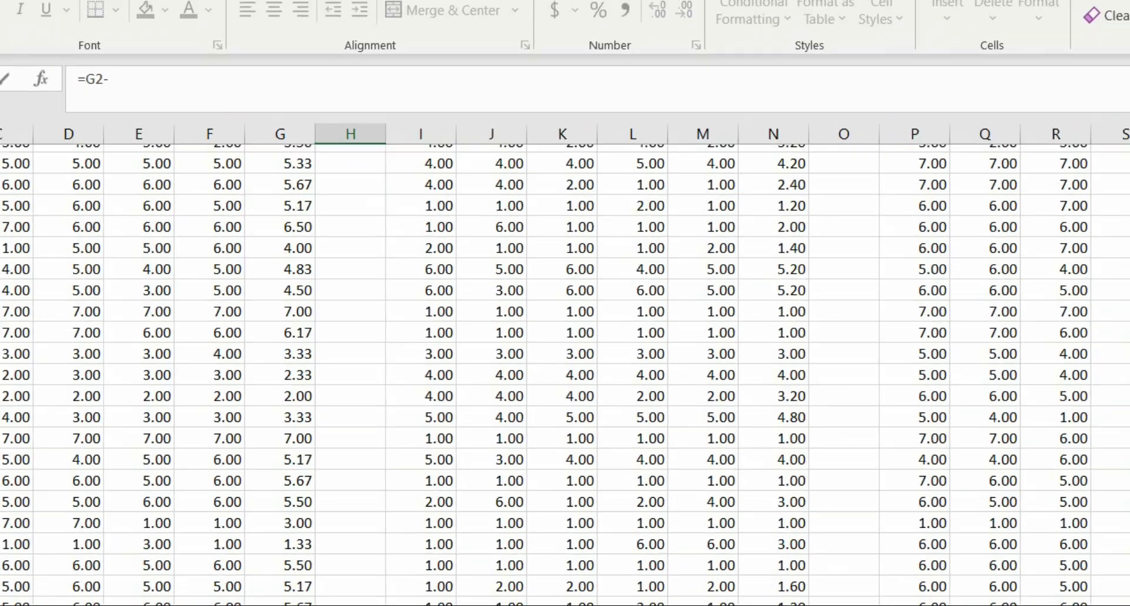
{"action": "left_click_drag", "start_coordinate": [1121, 133], "coordinate": [1121, 188]}
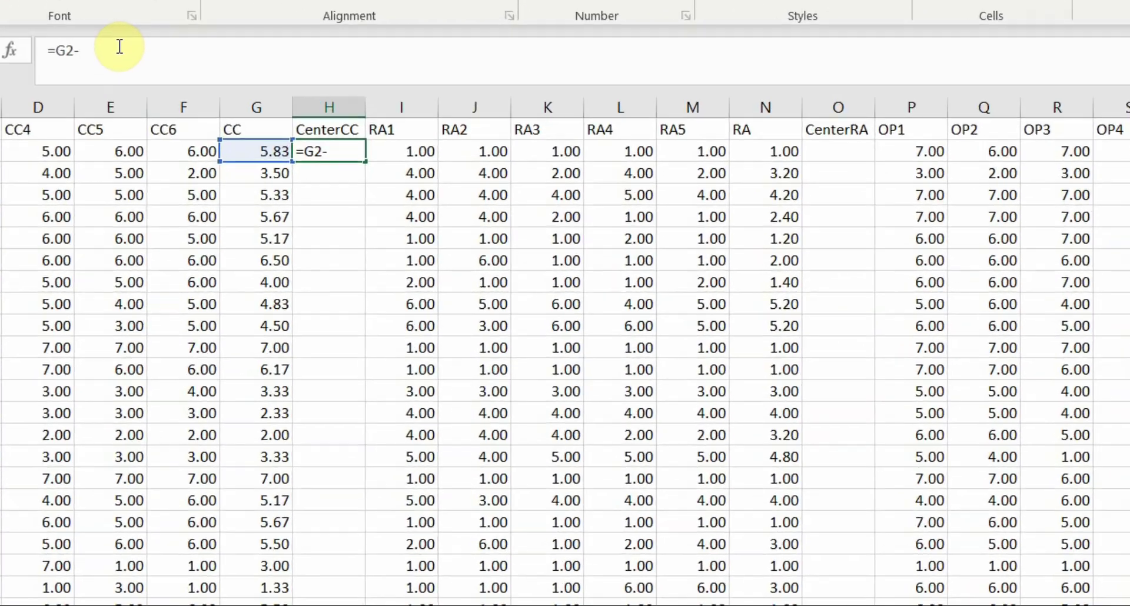
{"action": "type", "text": "4.701"}
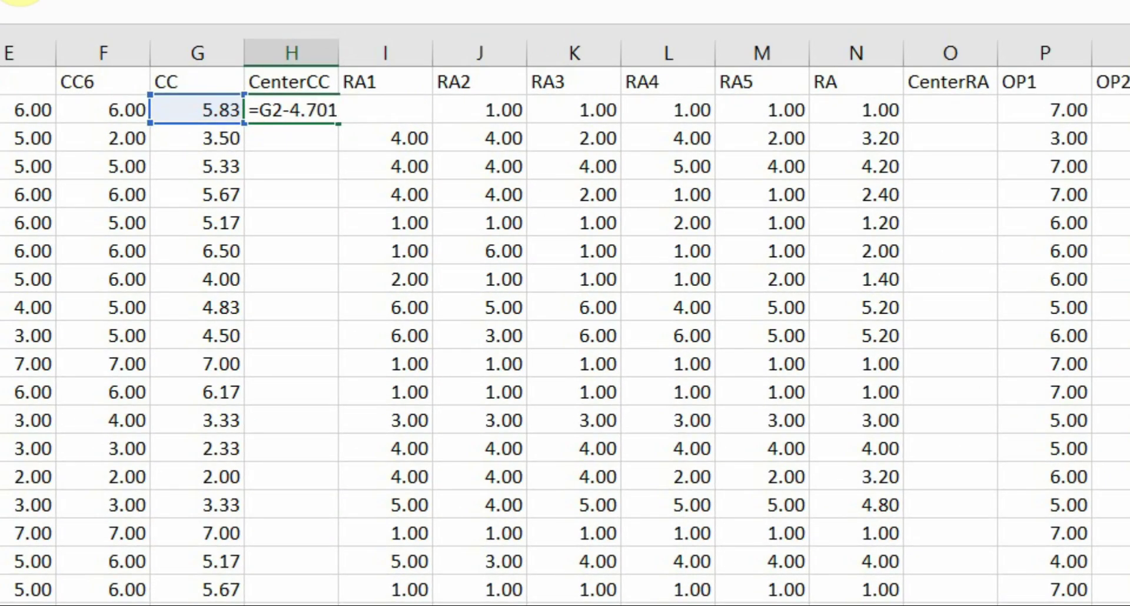
{"action": "type", "text": "86"}
{"action": "key", "text": "Return"}
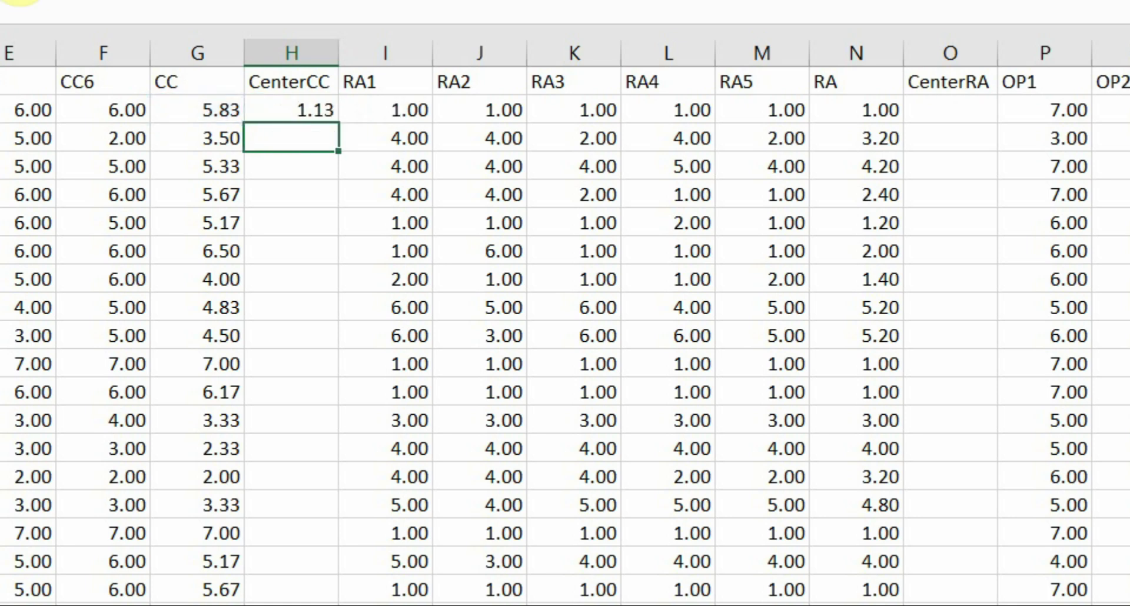
{"action": "left_click", "coordinate": [294, 99]}
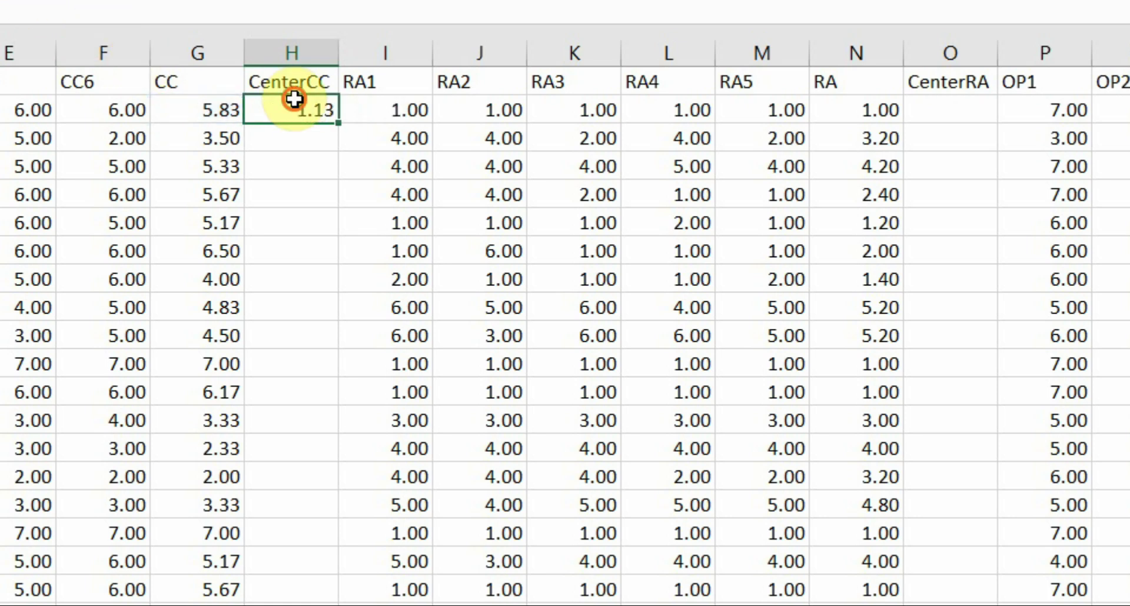
{"action": "double_click", "coordinate": [337, 122]}
- Go down the CenterCC column cell by cell from H3 to examine the filled centering formulas
{"action": "left_click", "coordinate": [297, 134]}
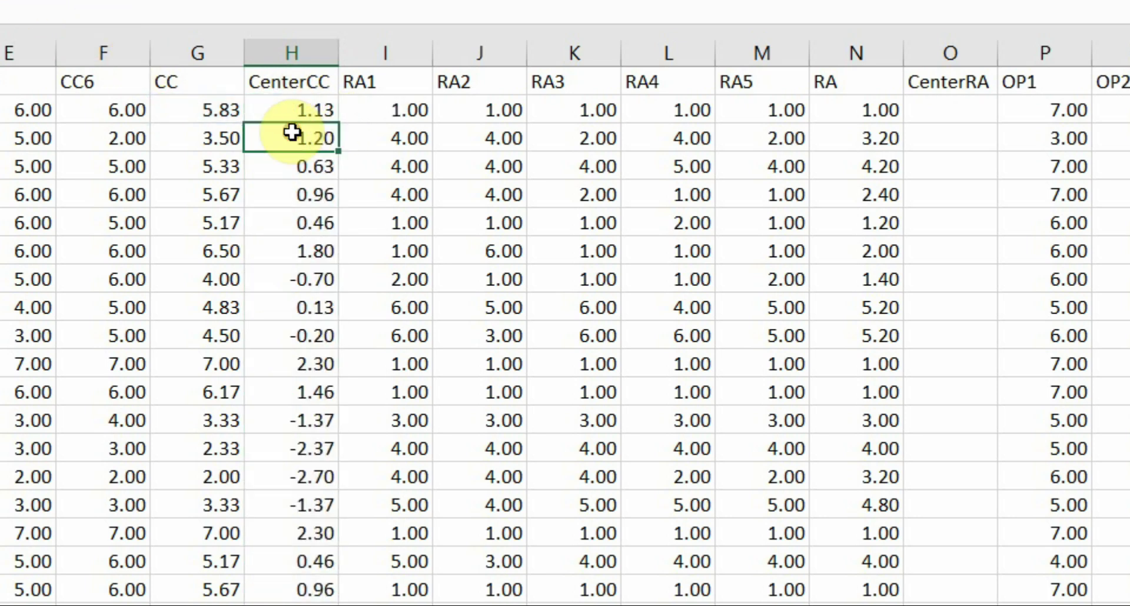
{"action": "key", "text": "Down"}
{"action": "key", "text": "Down"}
{"action": "key", "text": "Down"}
{"action": "key", "text": "Down"}
{"action": "key", "text": "Down"}
{"action": "key", "text": "Down"}
{"action": "key", "text": "Down"}
{"action": "key", "text": "Down"}
{"action": "key", "text": "Down"}
{"action": "key", "text": "Down"}
{"action": "key", "text": "Down"}
{"action": "key", "text": "Down"}
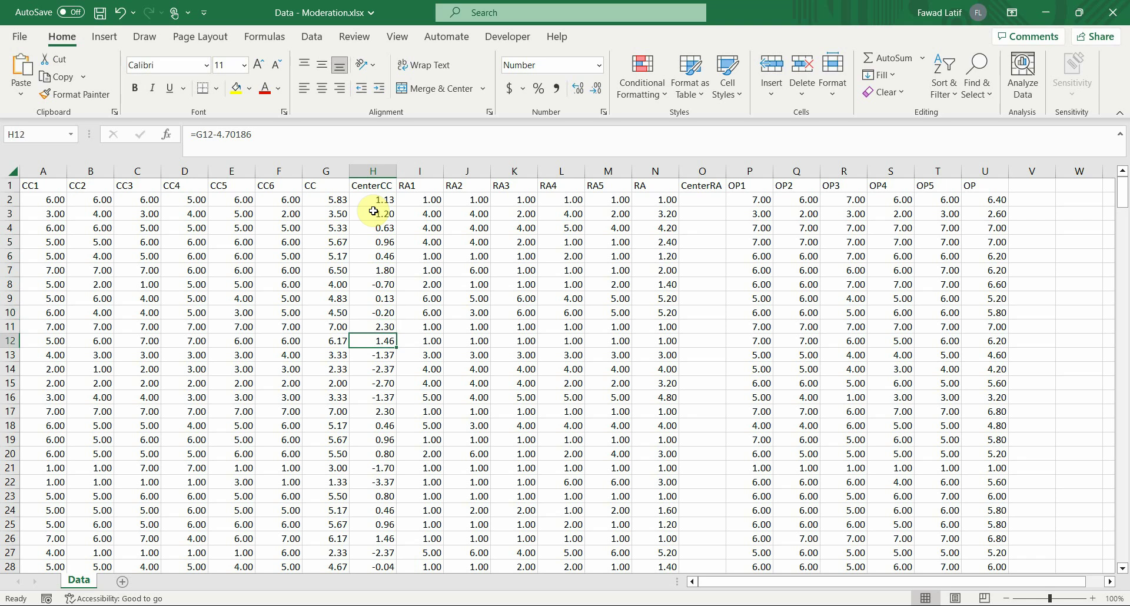
{"action": "key", "text": "Down"}
{"action": "key", "text": "Down"}
{"action": "key", "text": "Down"}
{"action": "key", "text": "Down"}
{"action": "key", "text": "Down"}
{"action": "key", "text": "Down"}
{"action": "key", "text": "Down"}
{"action": "key", "text": "Down"}
{"action": "key", "text": "Down"}
{"action": "key", "text": "Down"}
{"action": "key", "text": "Down"}
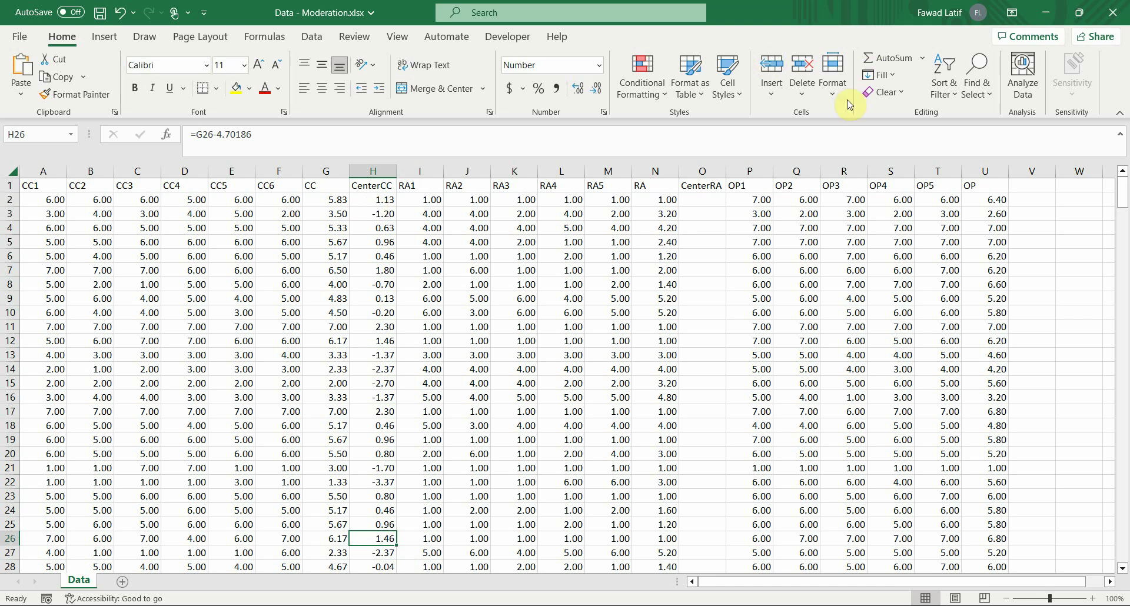
- Look up the RA mean in N343 and enter =N2-2.65982 in O2 under CenterRA
{"action": "left_click", "coordinate": [708, 200]}
{"action": "left_click_drag", "start_coordinate": [1122, 194], "coordinate": [1102, 563]}
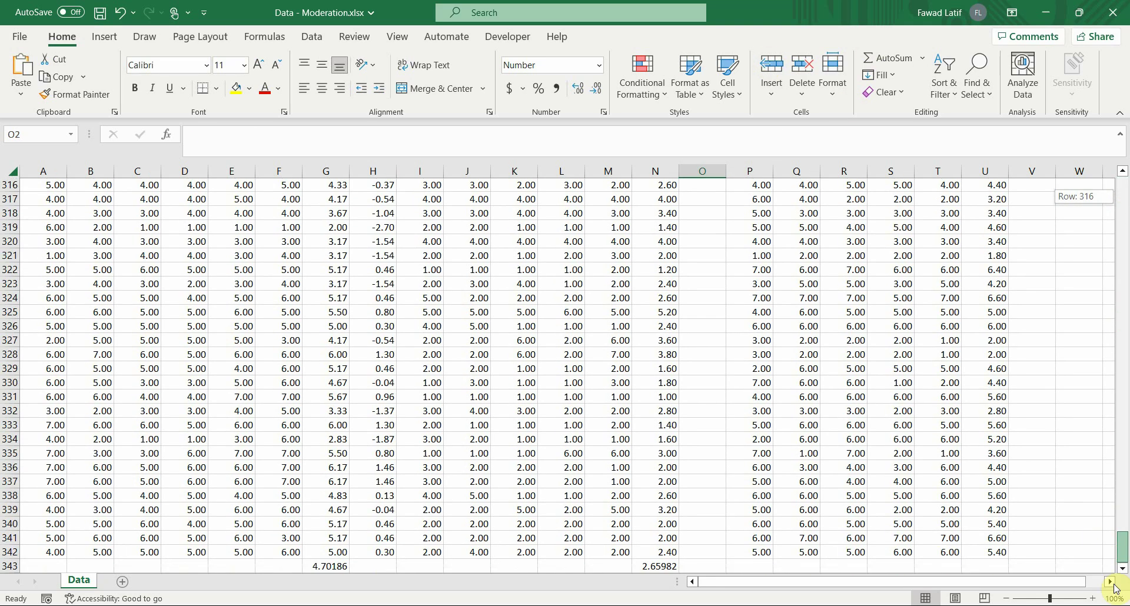
{"action": "left_click", "coordinate": [666, 570]}
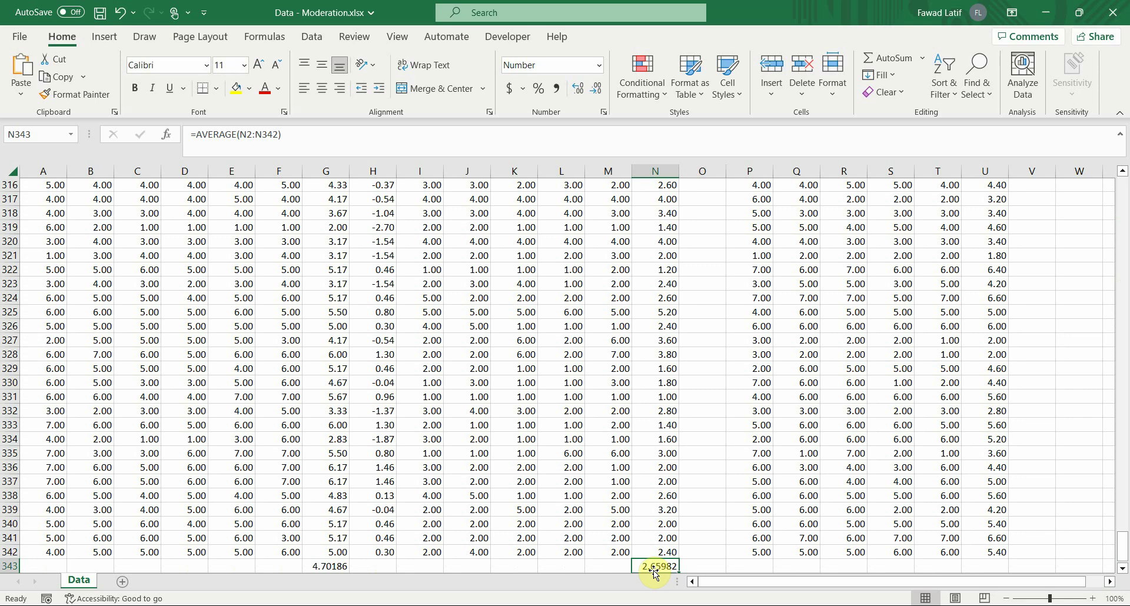
{"action": "left_click_drag", "start_coordinate": [1123, 548], "coordinate": [1124, 187]}
{"action": "left_click", "coordinate": [702, 200]}
{"action": "type", "text": "="}
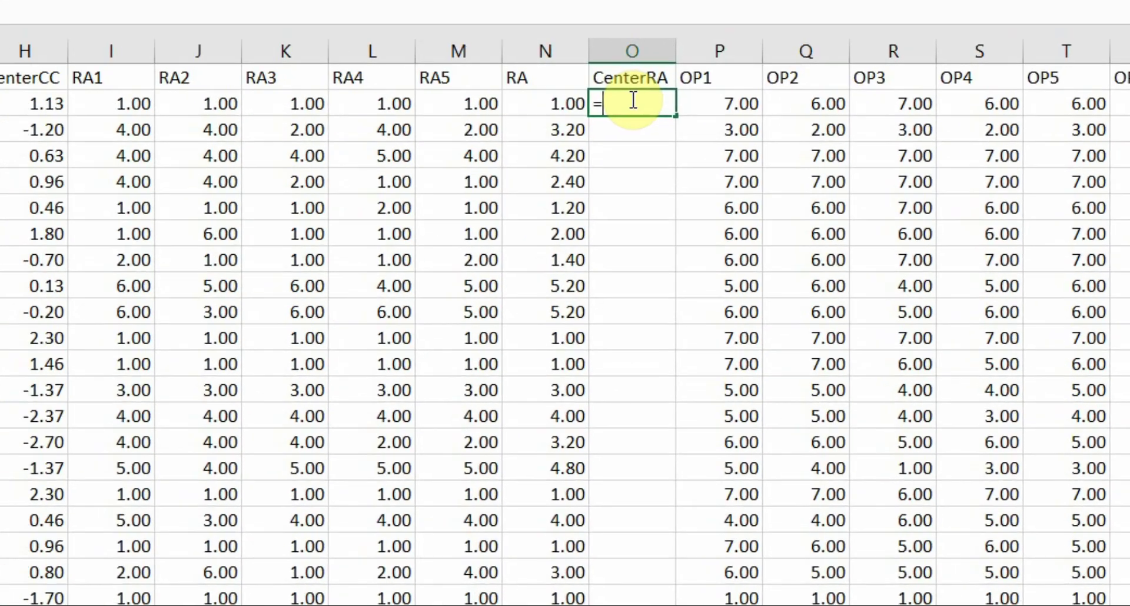
{"action": "left_click", "coordinate": [564, 104]}
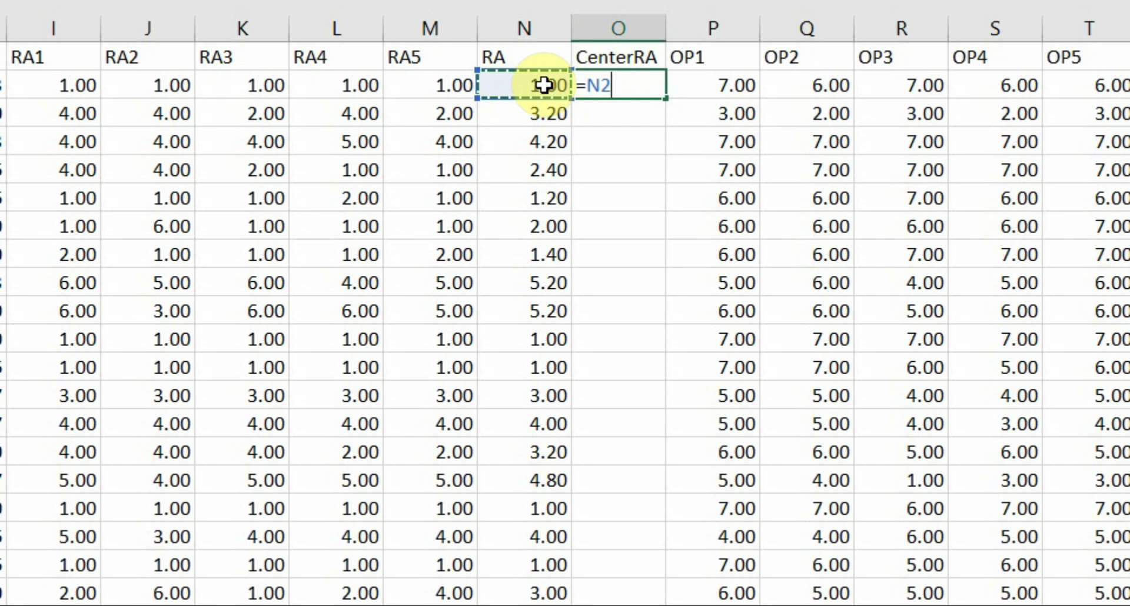
{"action": "type", "text": "-2.65982"}
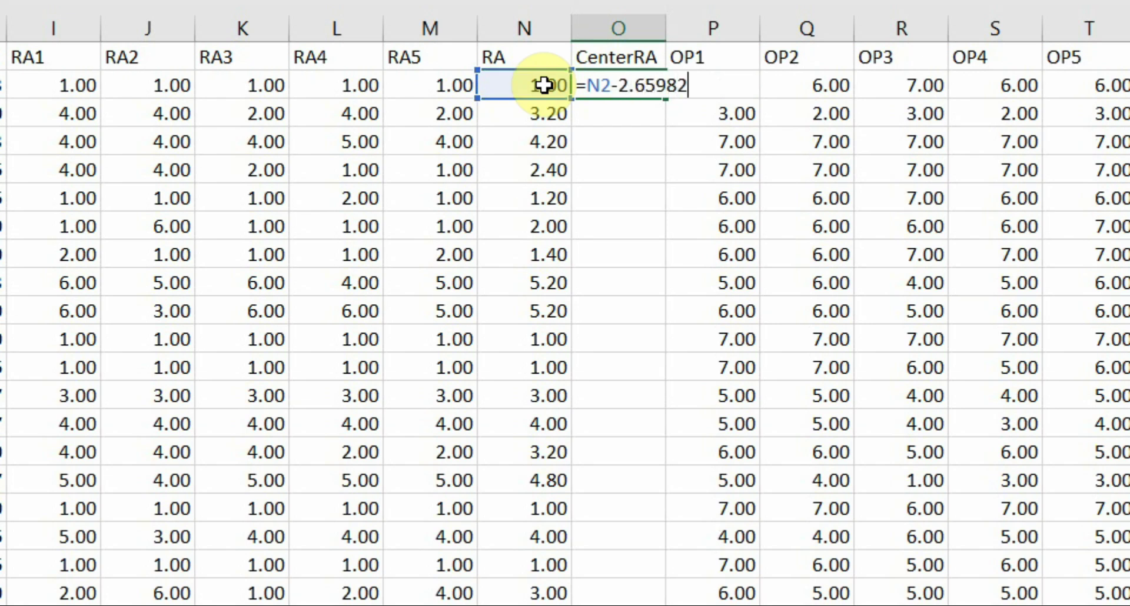
{"action": "key", "text": "Return"}
- Fill the O2 formula down the CenterRA column, then select the CenterRA and CenterCC headings in turn
{"action": "left_click", "coordinate": [645, 86]}
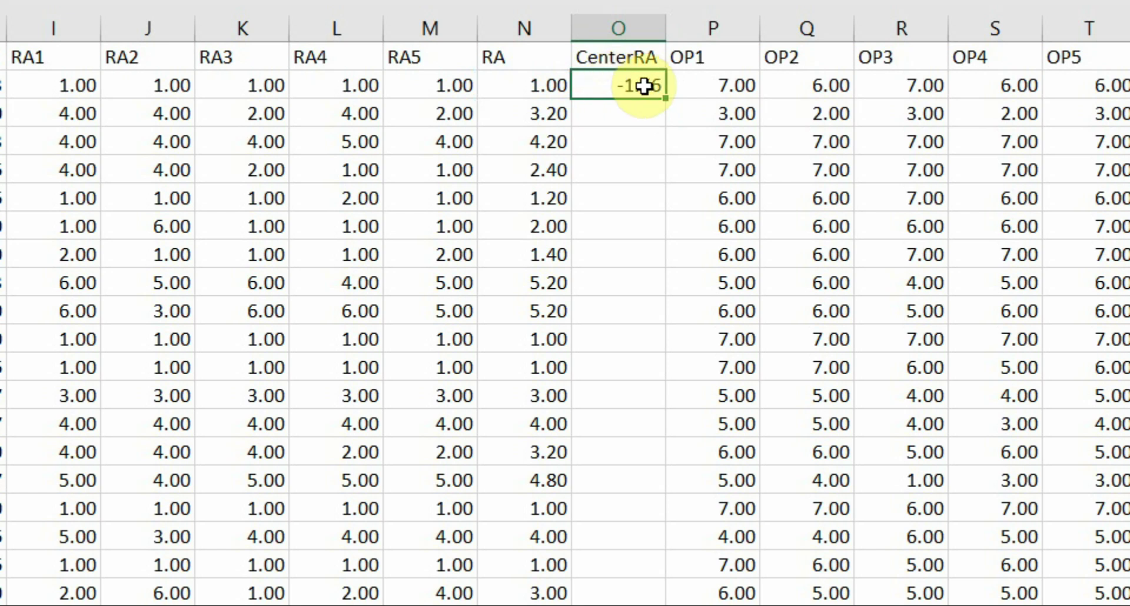
{"action": "double_click", "coordinate": [670, 94]}
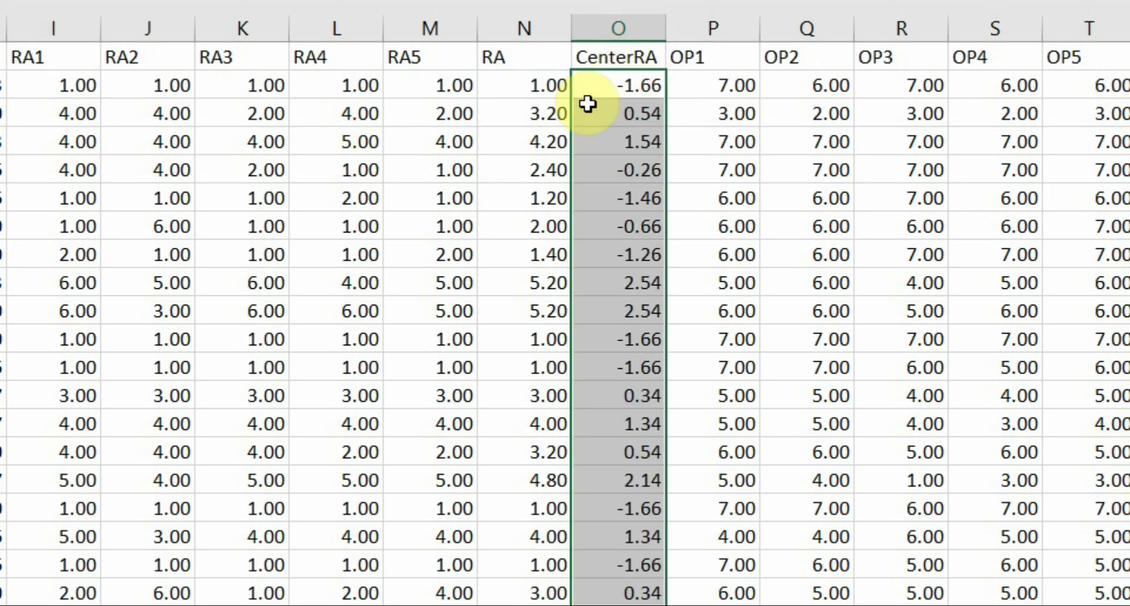
{"action": "left_click", "coordinate": [608, 52]}
{"action": "left_click", "coordinate": [2, 56]}
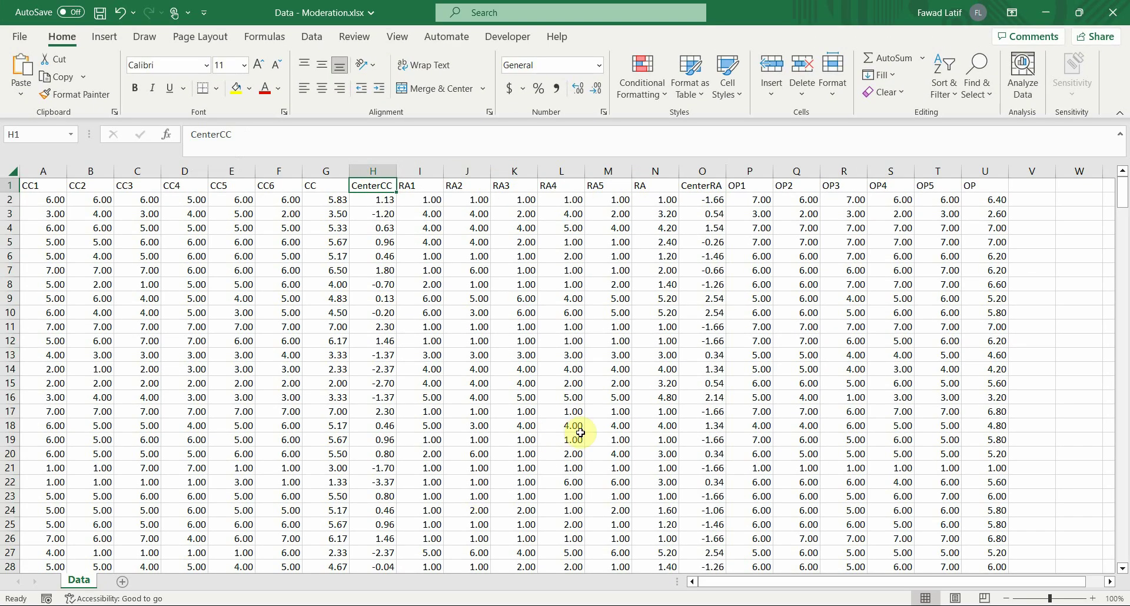
- Switch to the Basic Moderation Analysis presentation in PowerPoint and read the interaction term instructions on slide 6
{"action": "key", "text": "alt+Tab"}
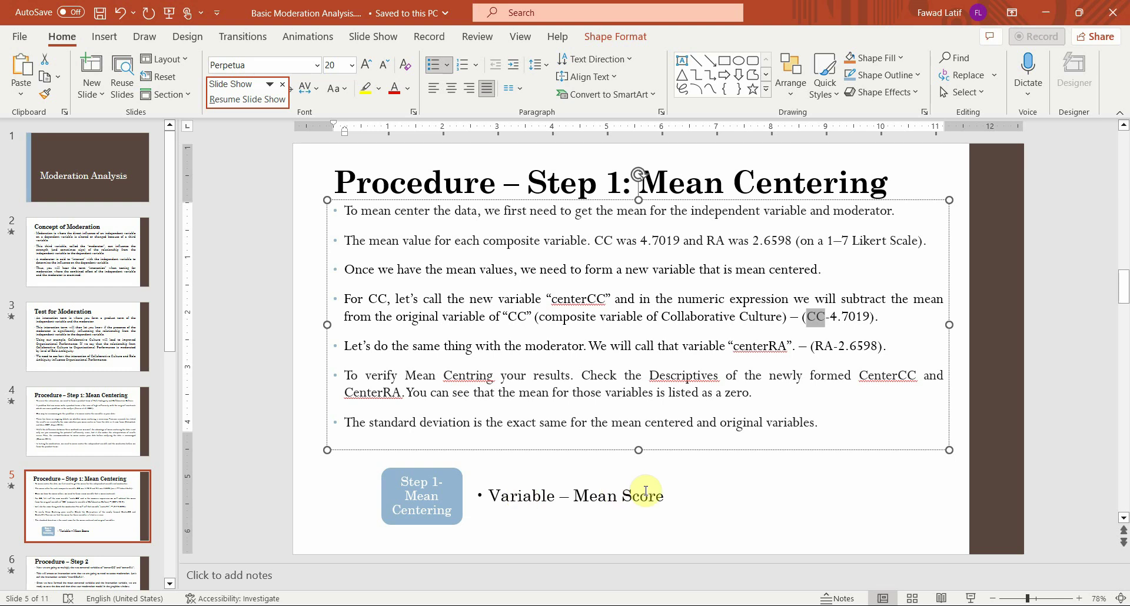
{"action": "left_click", "coordinate": [84, 565]}
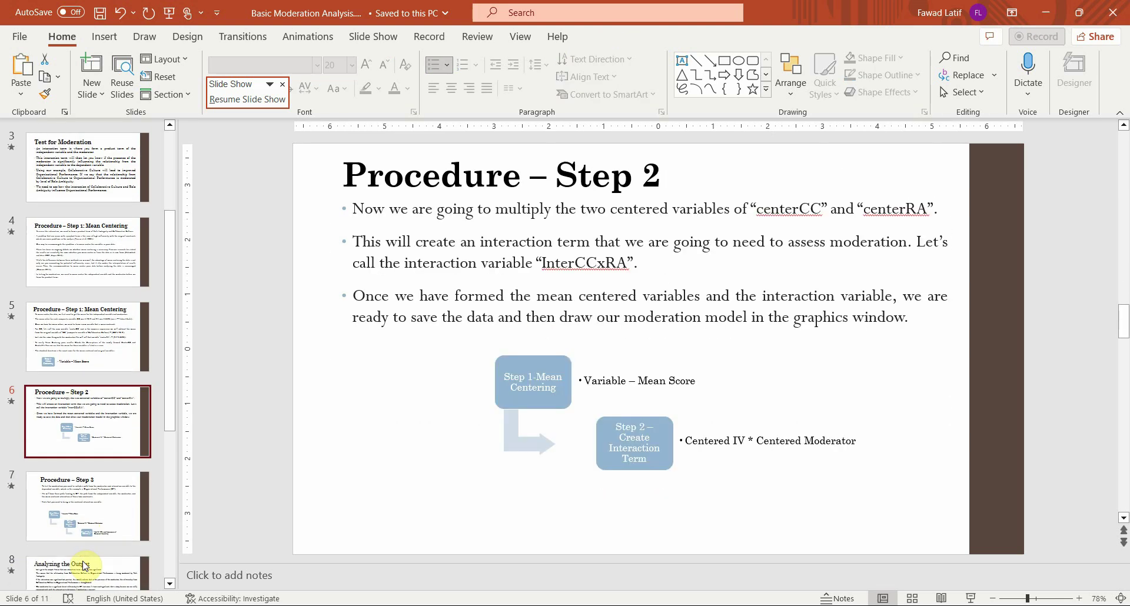
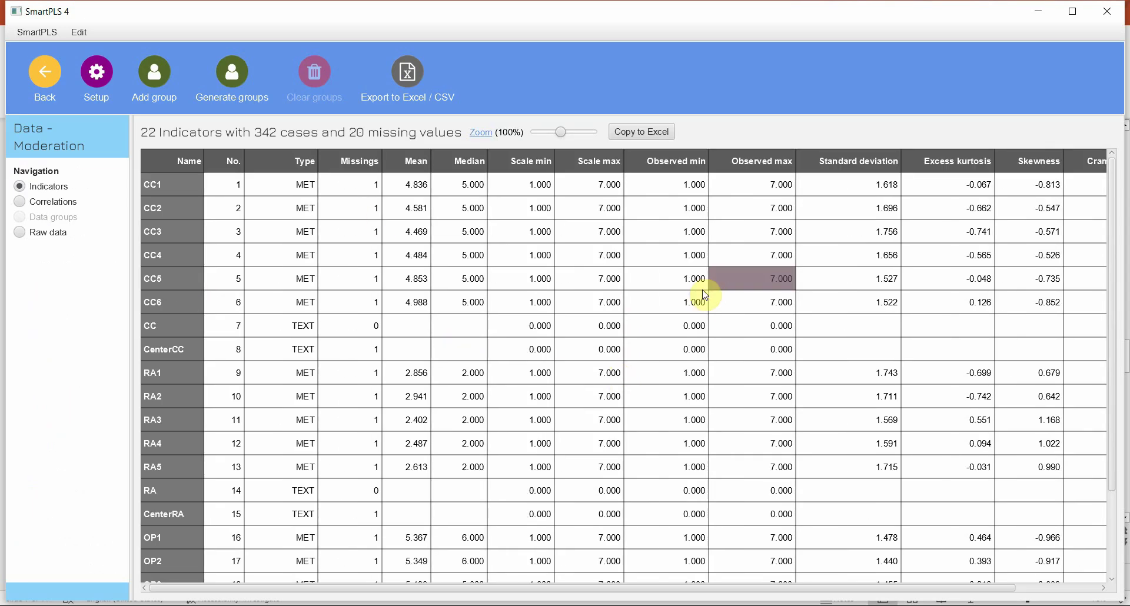
- In SmartPLS, check the data types of the OP and InterCCxRA indicators and view the raw data
{"action": "scroll", "coordinate": [649, 364], "scroll_direction": "down", "scroll_amount": 3}
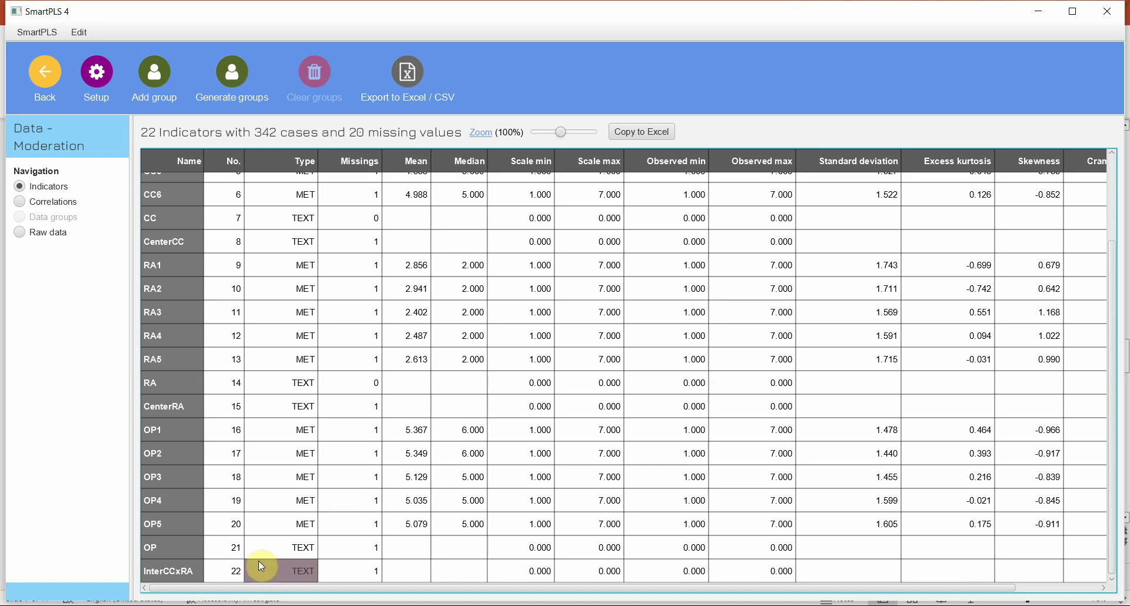
{"action": "left_click", "coordinate": [279, 550]}
{"action": "left_click", "coordinate": [285, 568]}
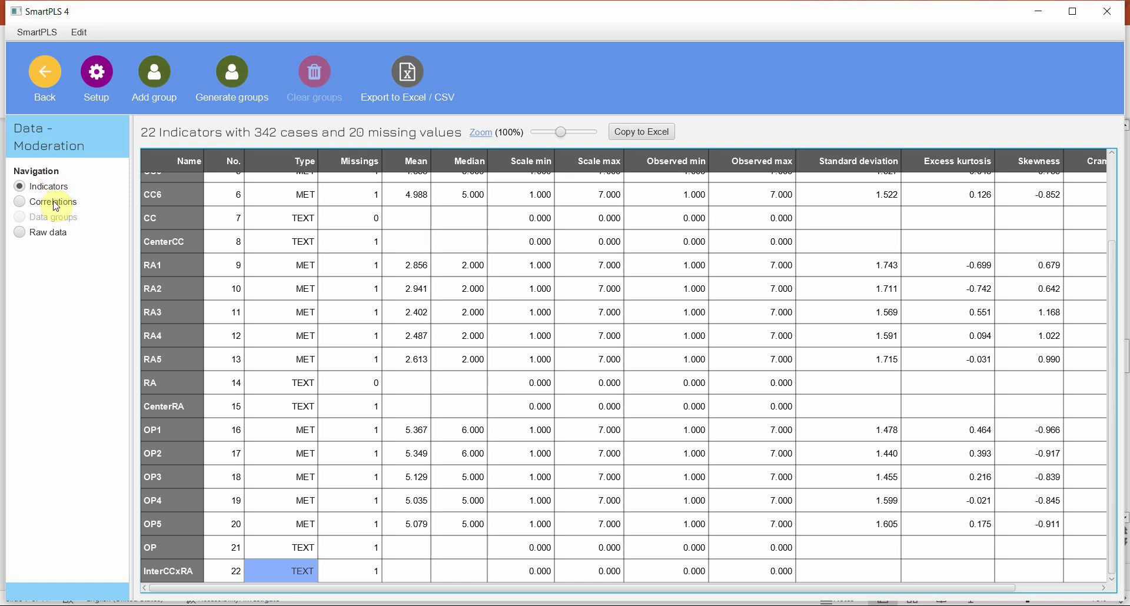
{"action": "left_click", "coordinate": [53, 233]}
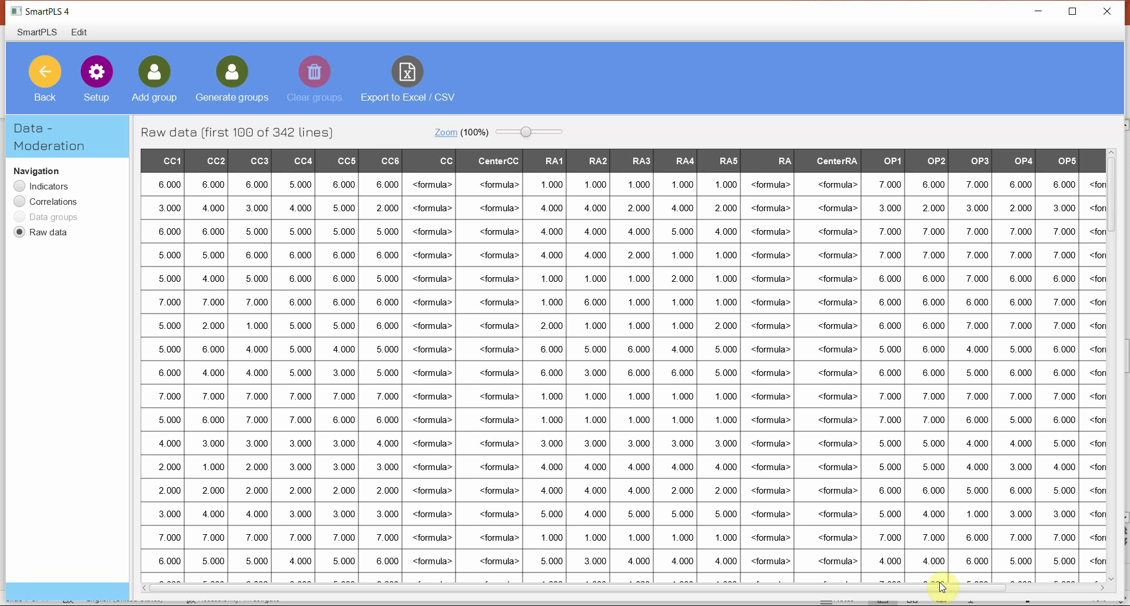
- Leave the raw data view and delete the Data - Moderation dataset from the First CBSEM project
{"action": "scroll", "coordinate": [941, 588], "scroll_direction": "right", "scroll_amount": 3}
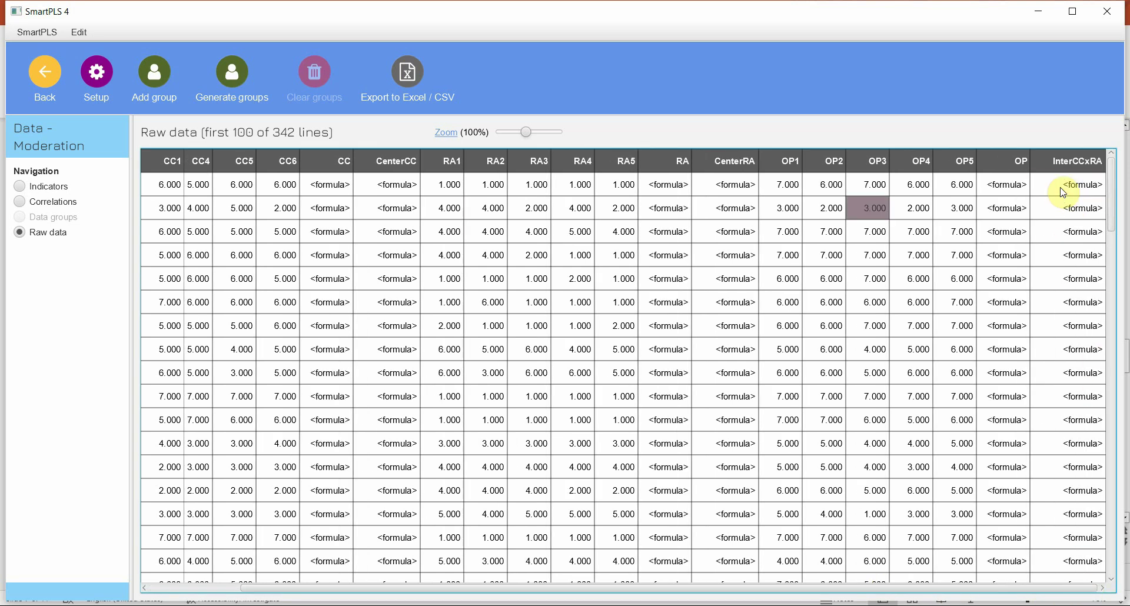
{"action": "left_click", "coordinate": [42, 75]}
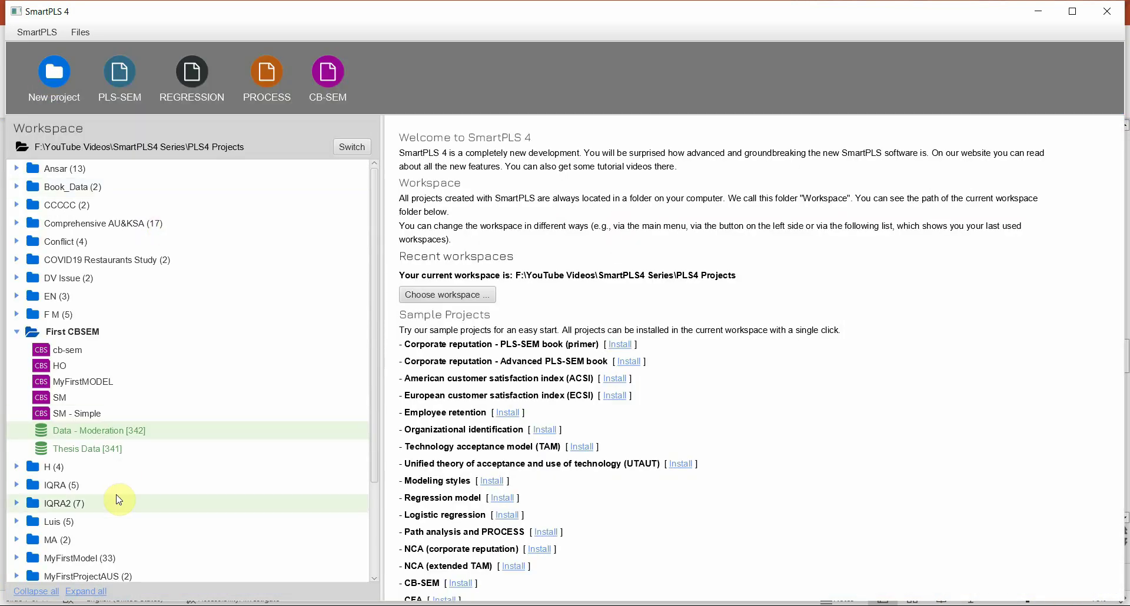
{"action": "right_click", "coordinate": [103, 436]}
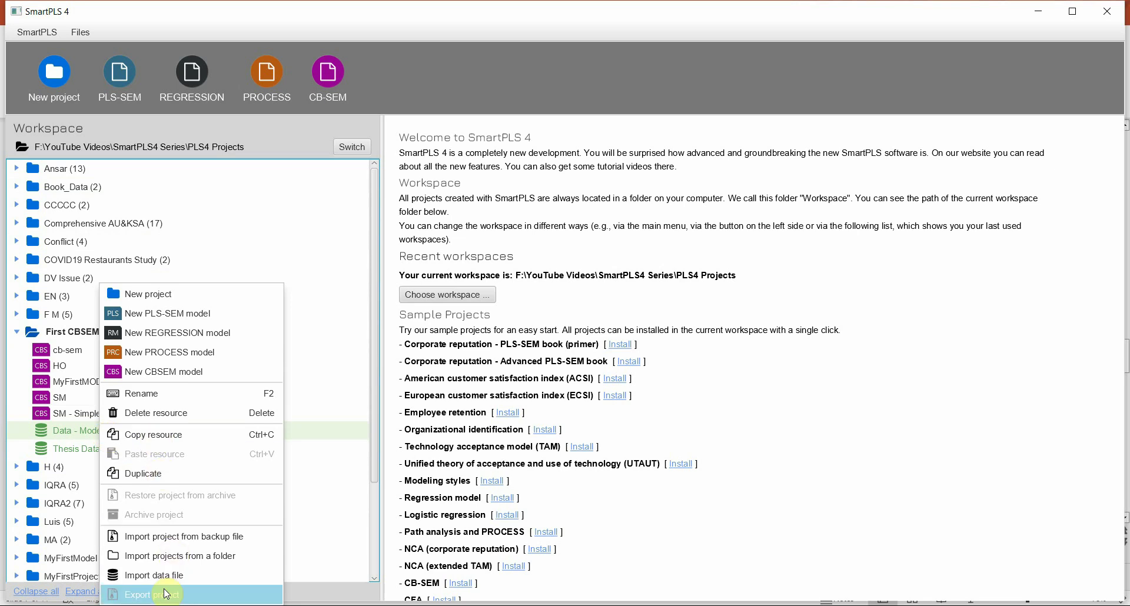
{"action": "left_click", "coordinate": [167, 416]}
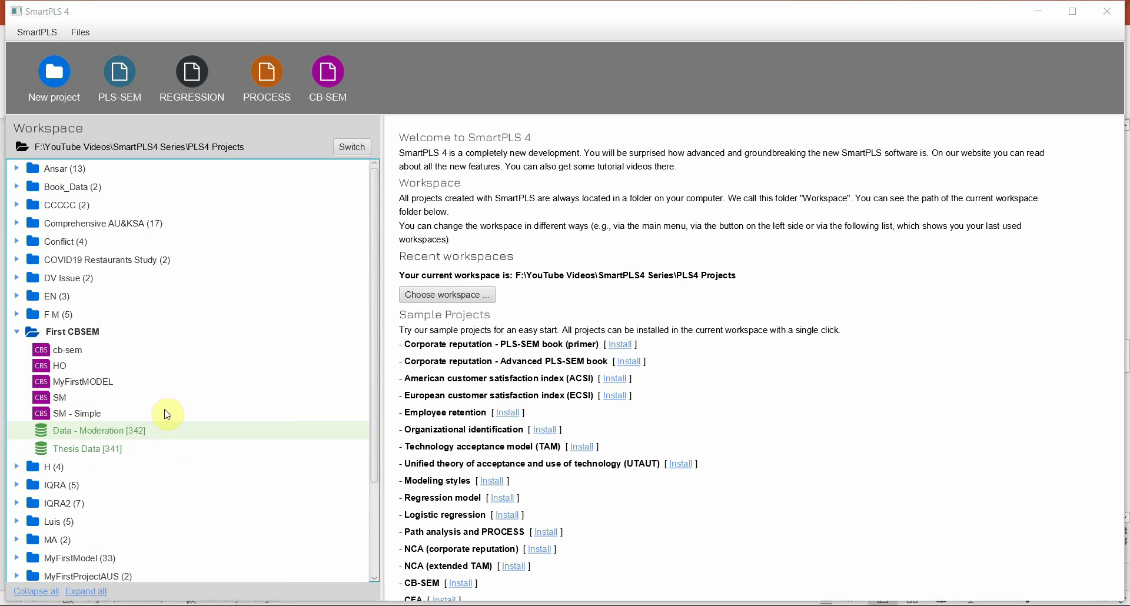
{"action": "left_click", "coordinate": [599, 331]}
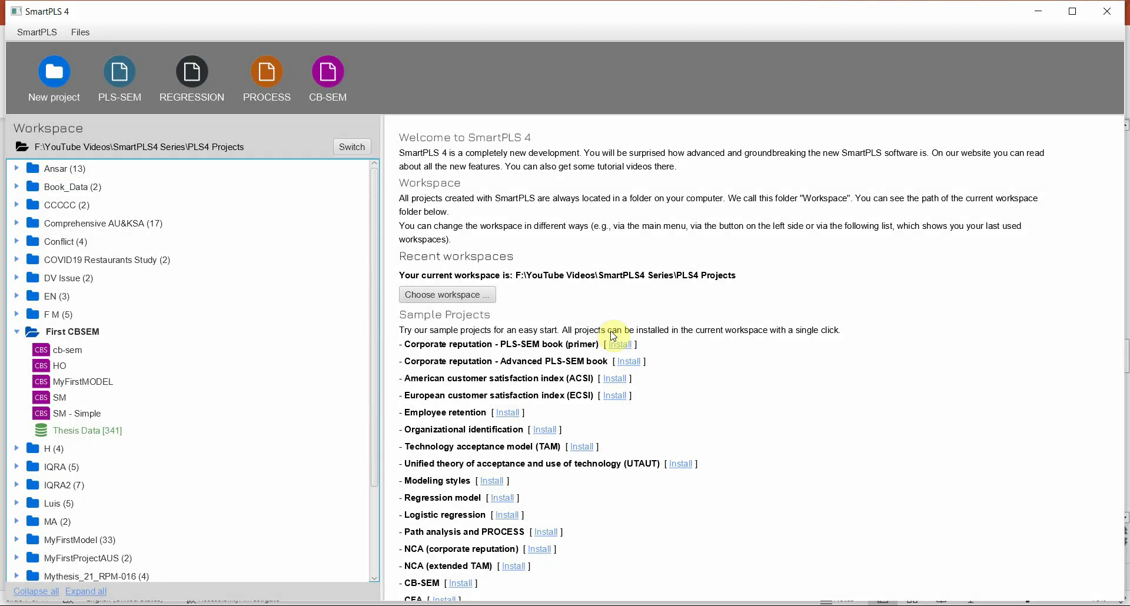
- Switch to Excel, copy all data from the Data sheet, and paste it as values at A1 of a new sheet
{"action": "key", "text": "alt+Tab"}
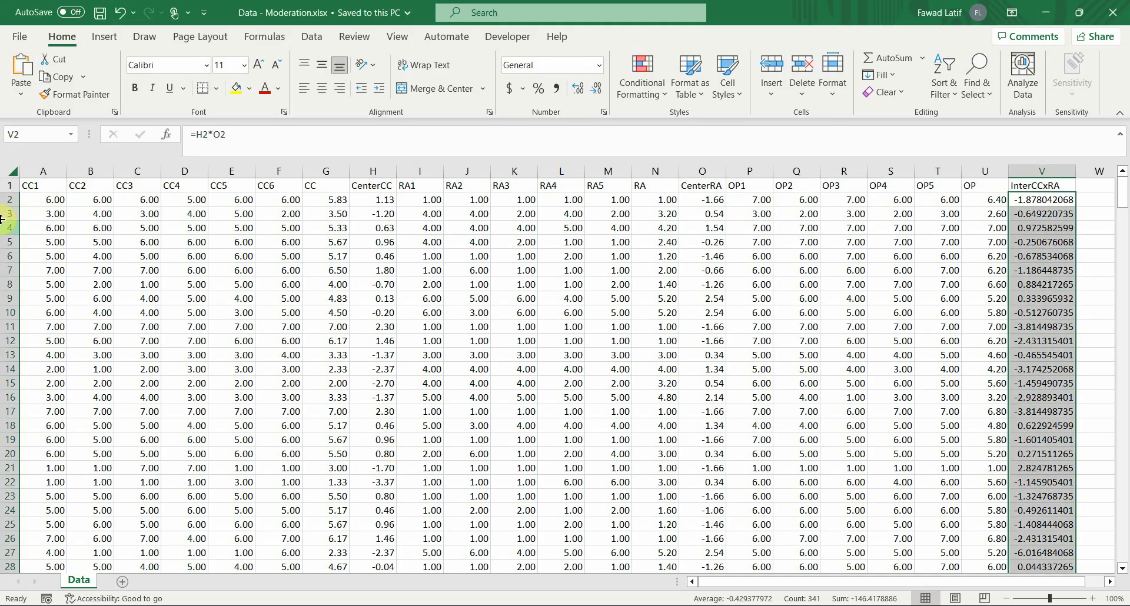
{"action": "left_click", "coordinate": [48, 189]}
{"action": "key", "text": "ctrl+a"}
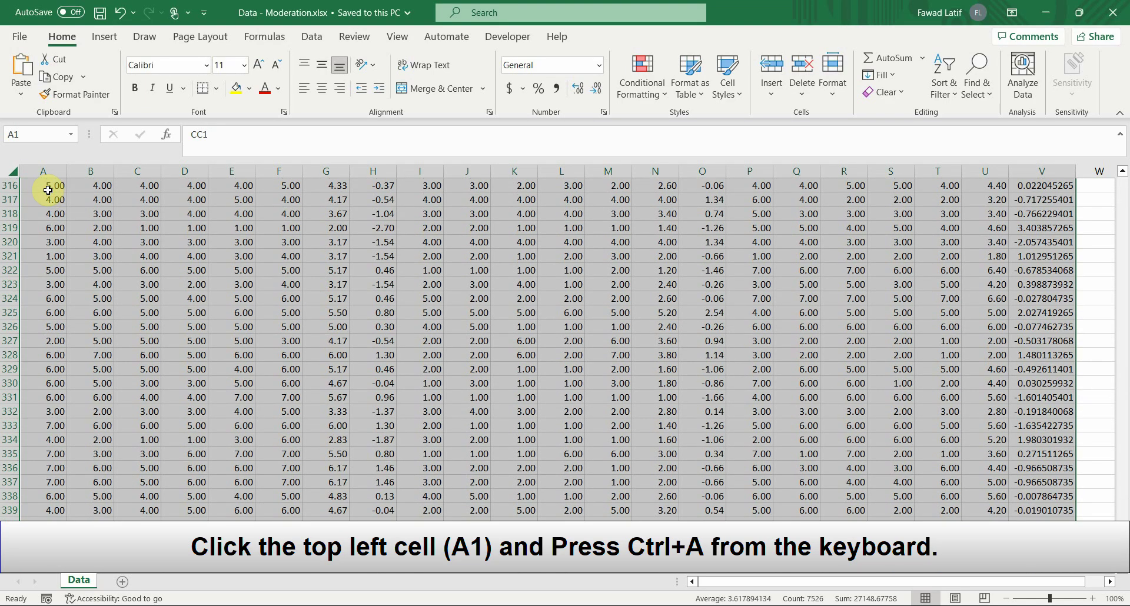
{"action": "key", "text": "ctrl+c"}
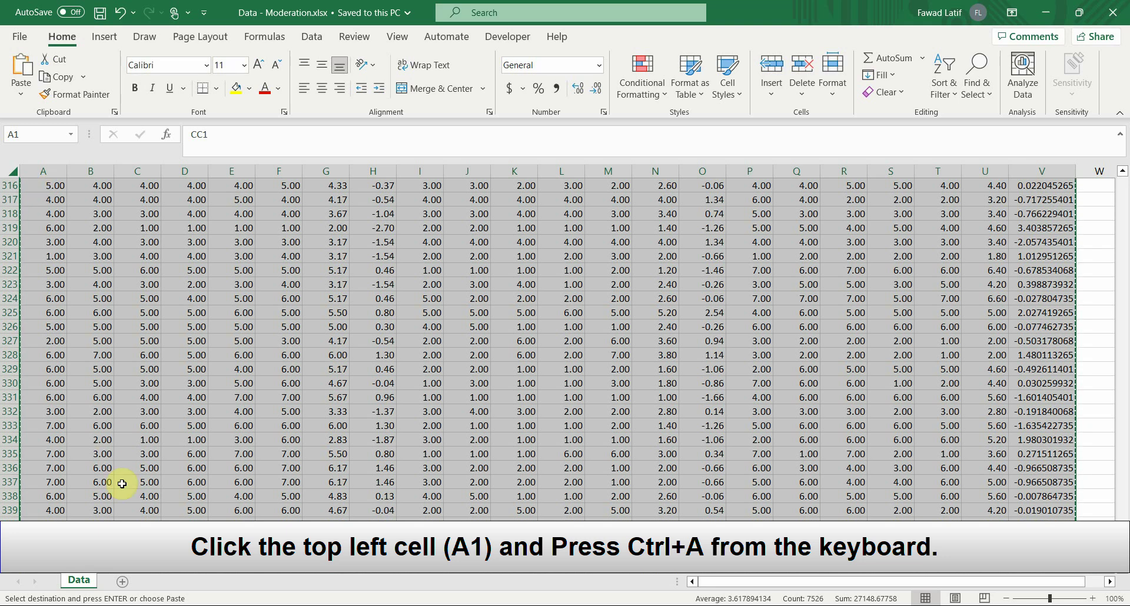
{"action": "left_click", "coordinate": [123, 586]}
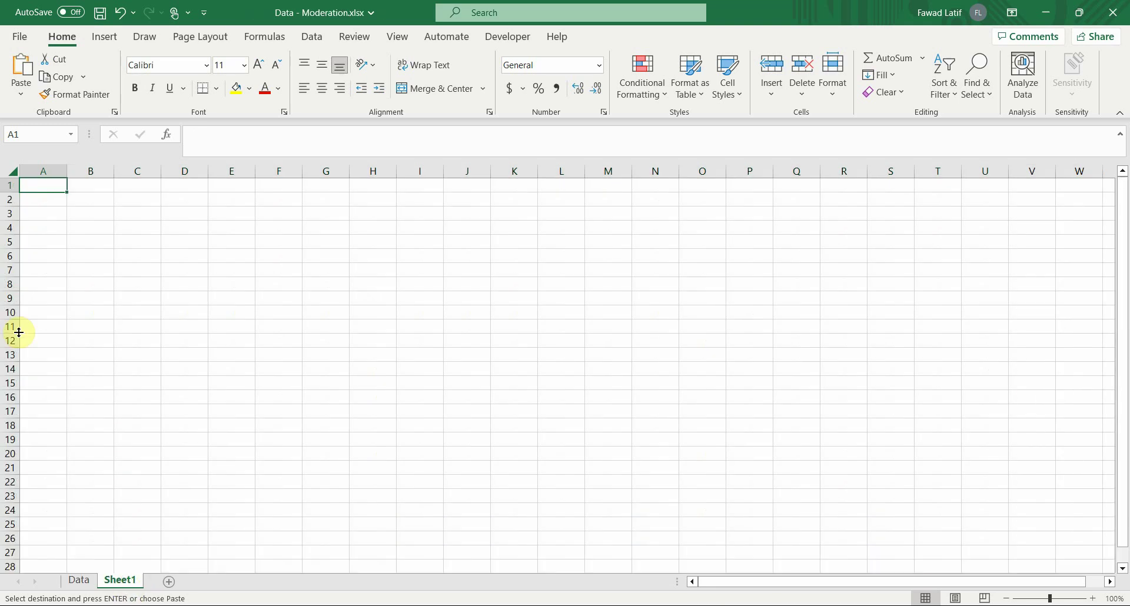
{"action": "right_click", "coordinate": [48, 186]}
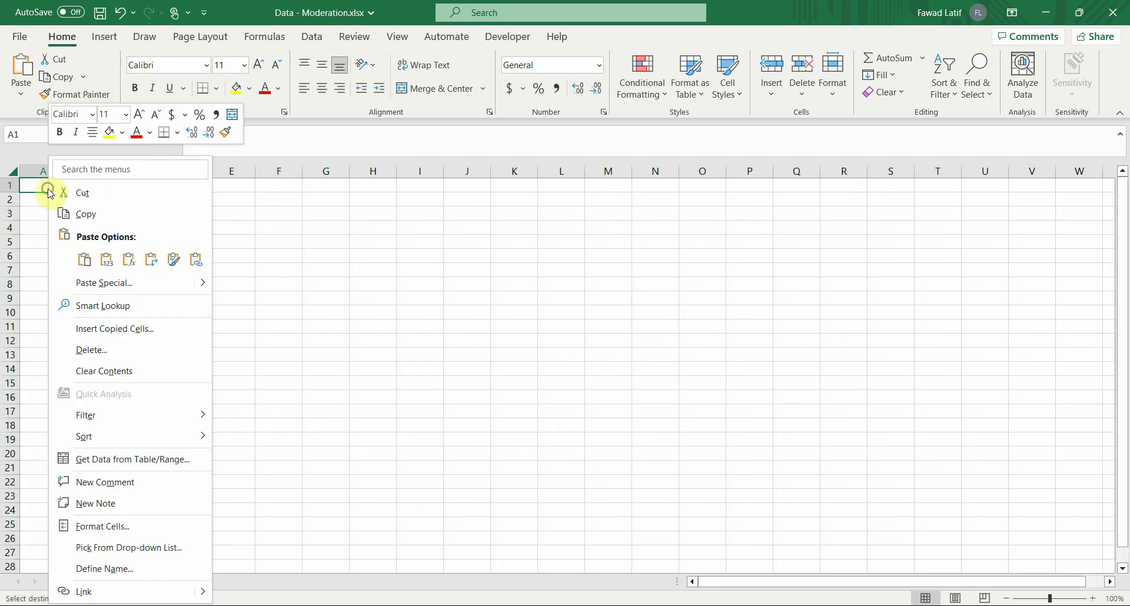
{"action": "left_click", "coordinate": [107, 263]}
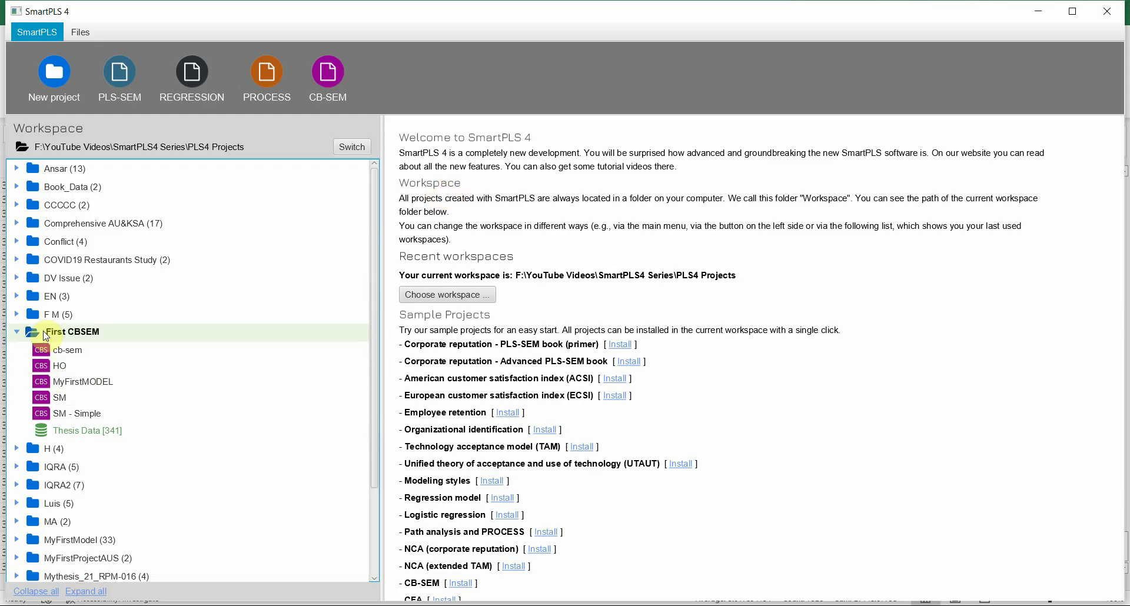
- In SmartPLS, import Sheet1 of the Data - Moderation Excel file into the First CBSEM project with all indicators included
{"action": "right_click", "coordinate": [46, 336]}
{"action": "left_click", "coordinate": [100, 580]}
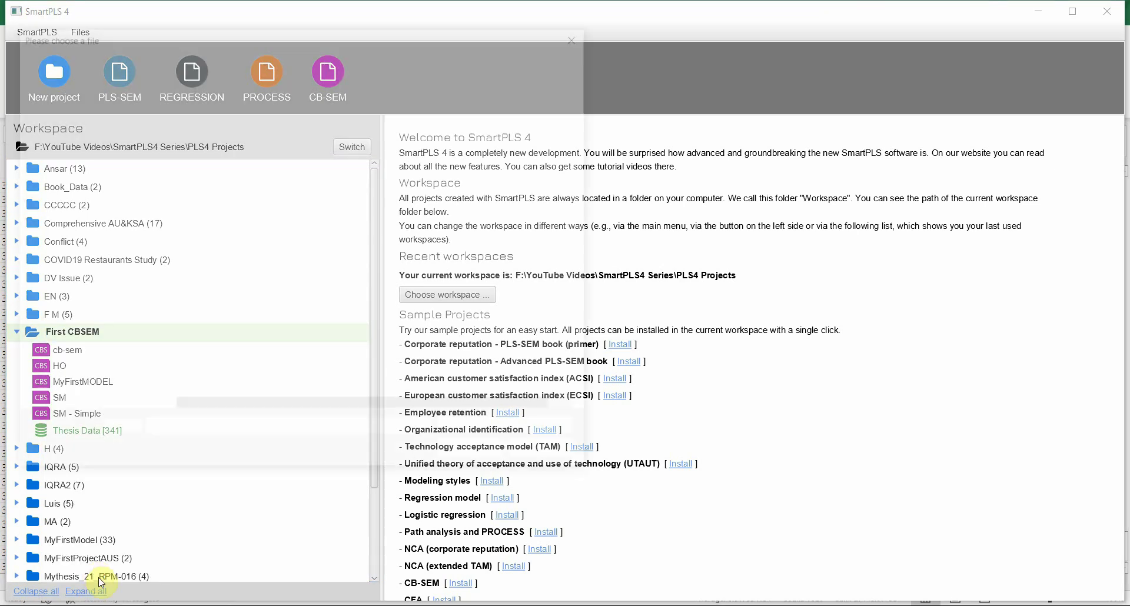
{"action": "double_click", "coordinate": [204, 152]}
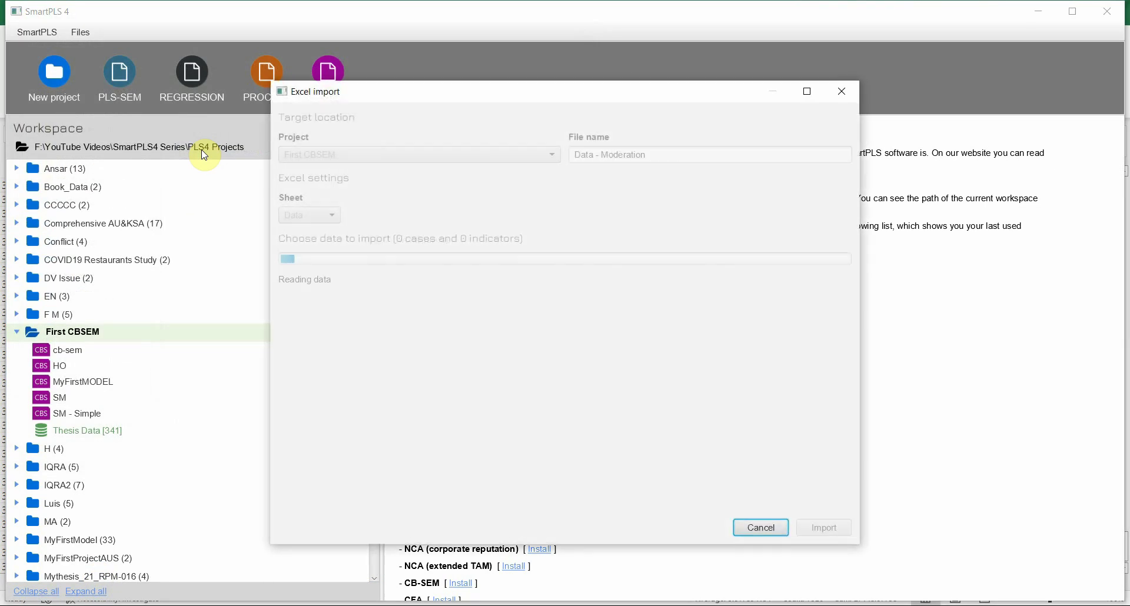
{"action": "left_click", "coordinate": [328, 215]}
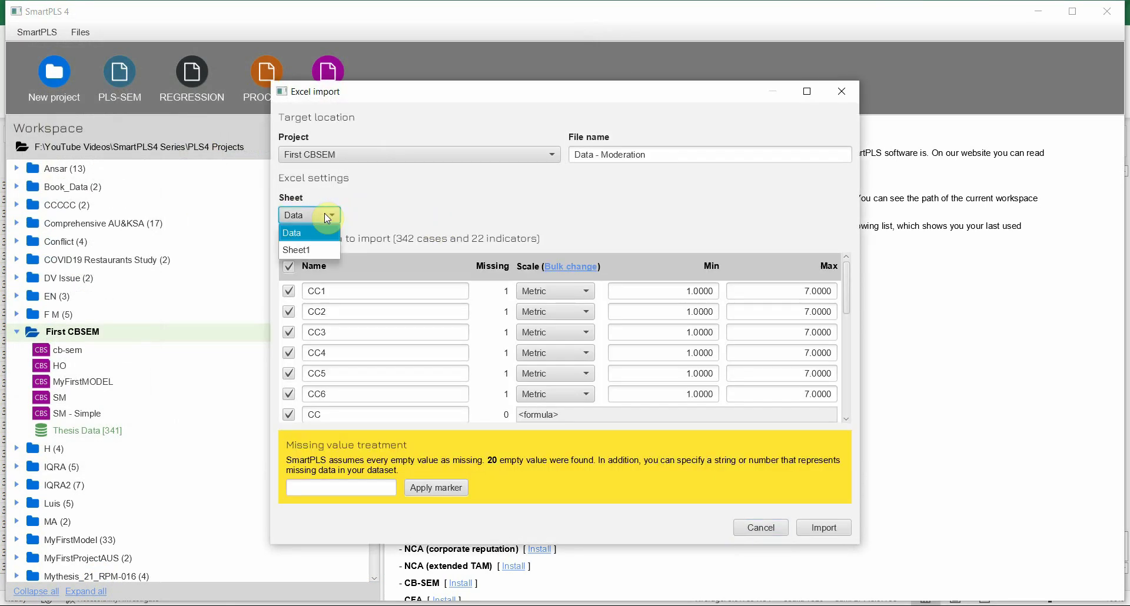
{"action": "left_click", "coordinate": [311, 250]}
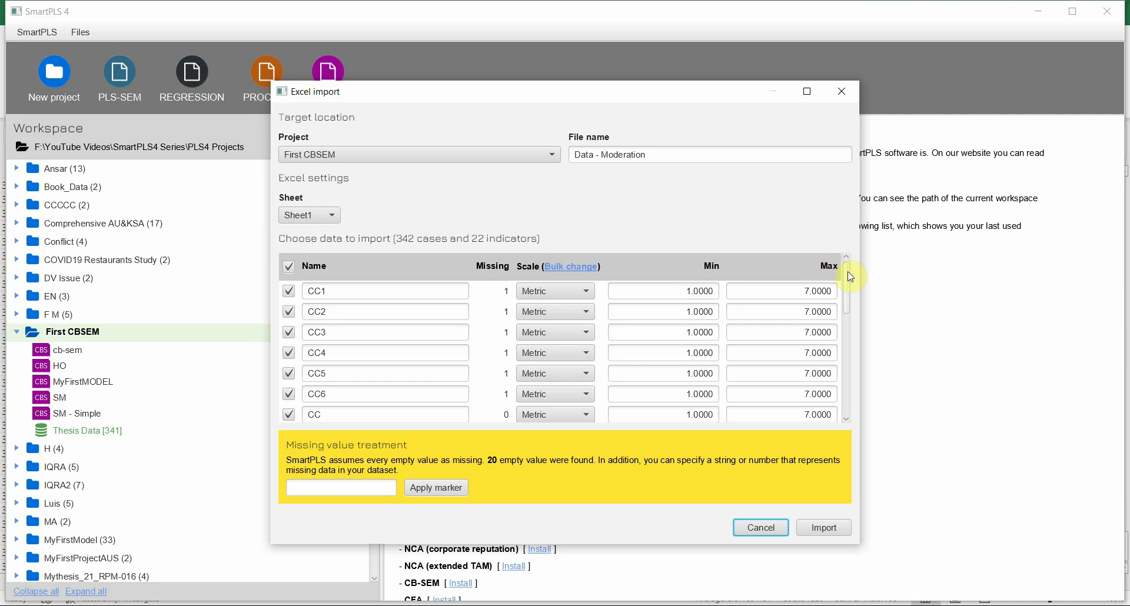
{"action": "left_click_drag", "start_coordinate": [851, 277], "coordinate": [853, 396]}
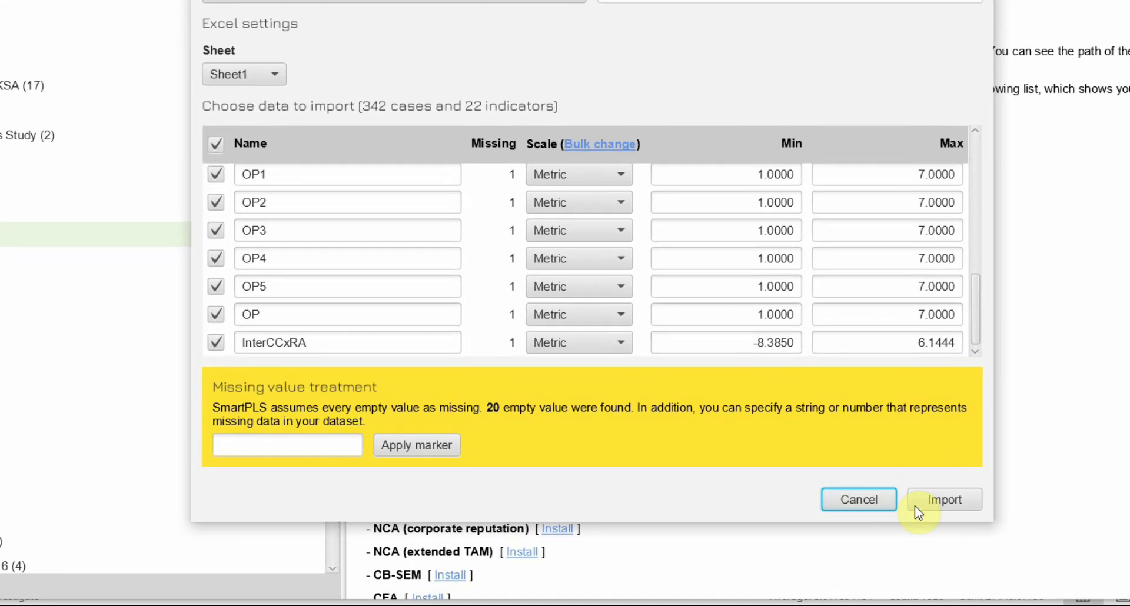
{"action": "left_click", "coordinate": [835, 525]}
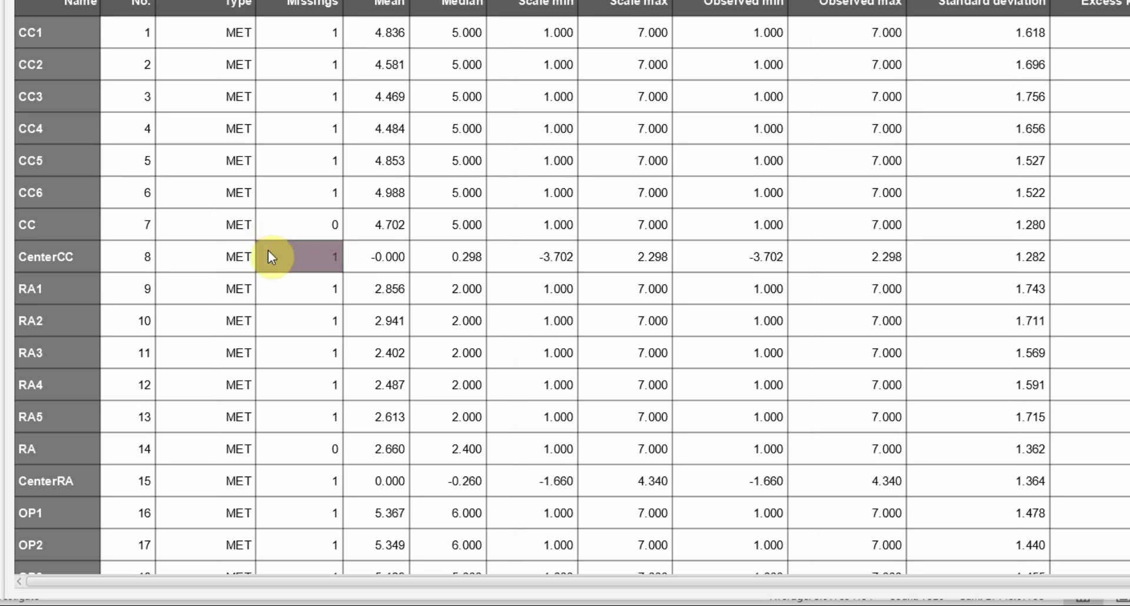
- Check the means of CenterCC and CenterRA in the indicator table, then return to the workspace
{"action": "left_click", "coordinate": [357, 256]}
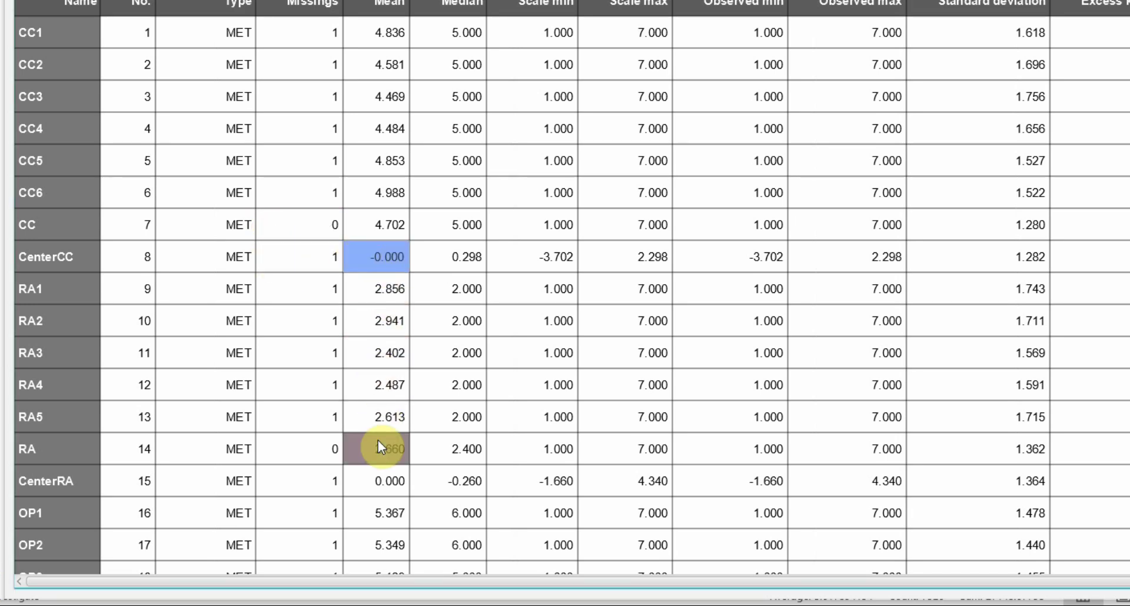
{"action": "left_click", "coordinate": [379, 477]}
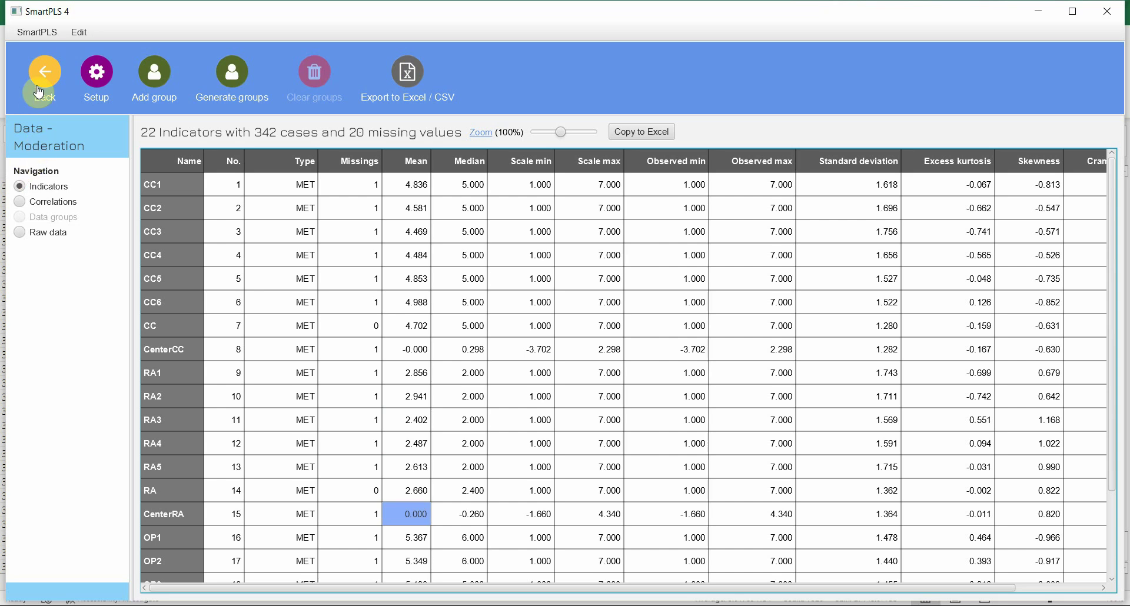
{"action": "left_click", "coordinate": [39, 93]}
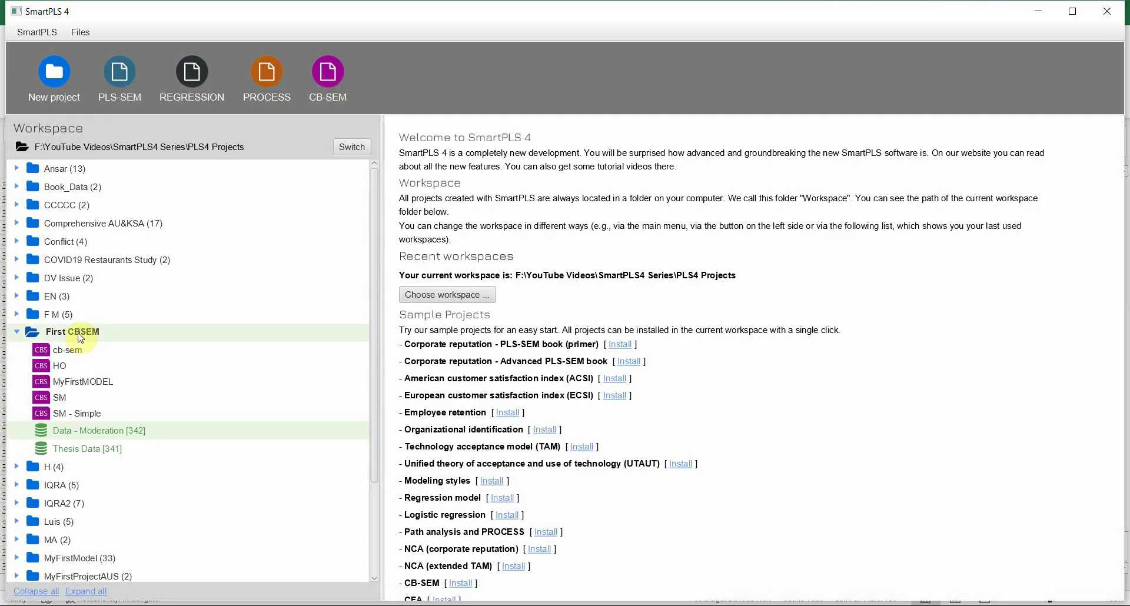
- Create a new CB-SEM model named Moderation in the First CBSEM project
{"action": "left_click", "coordinate": [328, 73]}
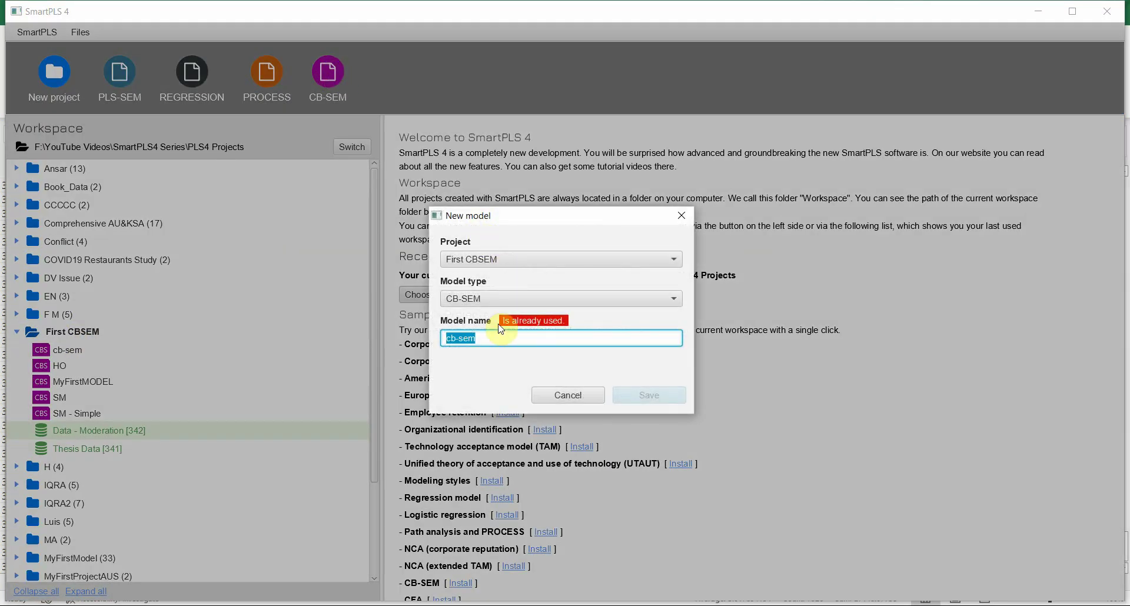
{"action": "type", "text": "Moderation"}
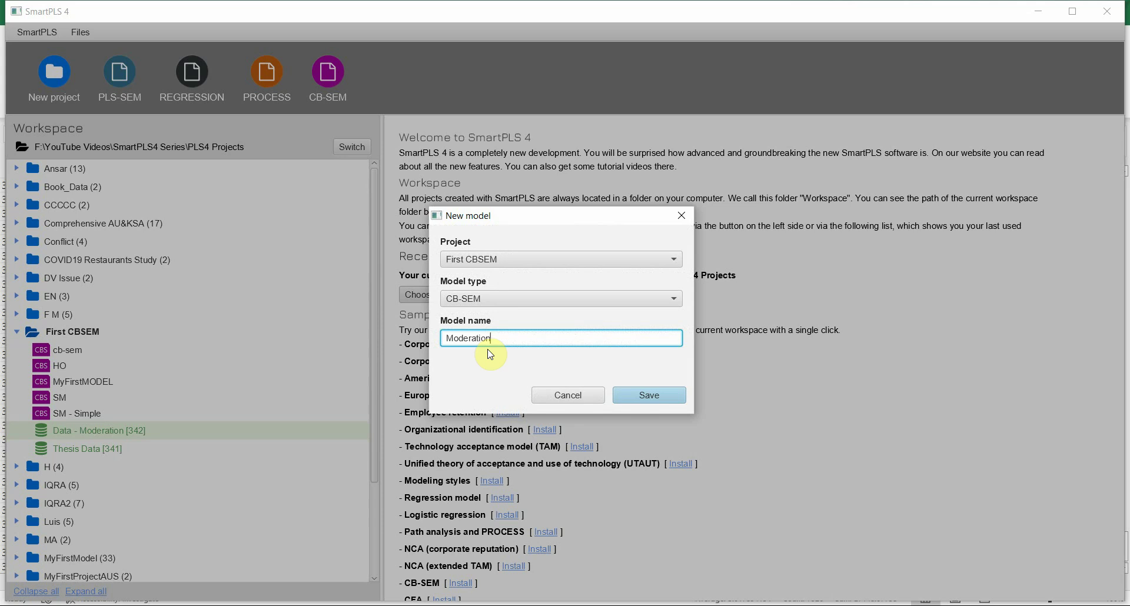
{"action": "left_click", "coordinate": [631, 392]}
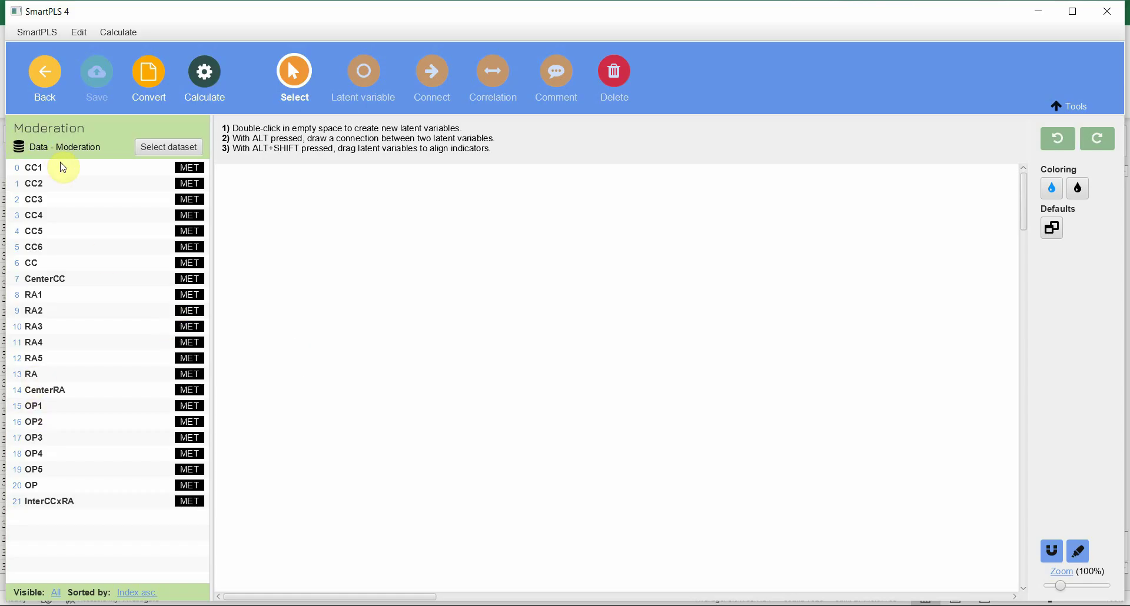
- Add the latent variable CC with indicators CC1 to CC6, align the indicators on its left, and reposition the construct
{"action": "left_click", "coordinate": [65, 168]}
{"action": "key", "text": "shift+Down"}
{"action": "key", "text": "shift+Down"}
{"action": "key", "text": "shift+Down"}
{"action": "key", "text": "shift+Down"}
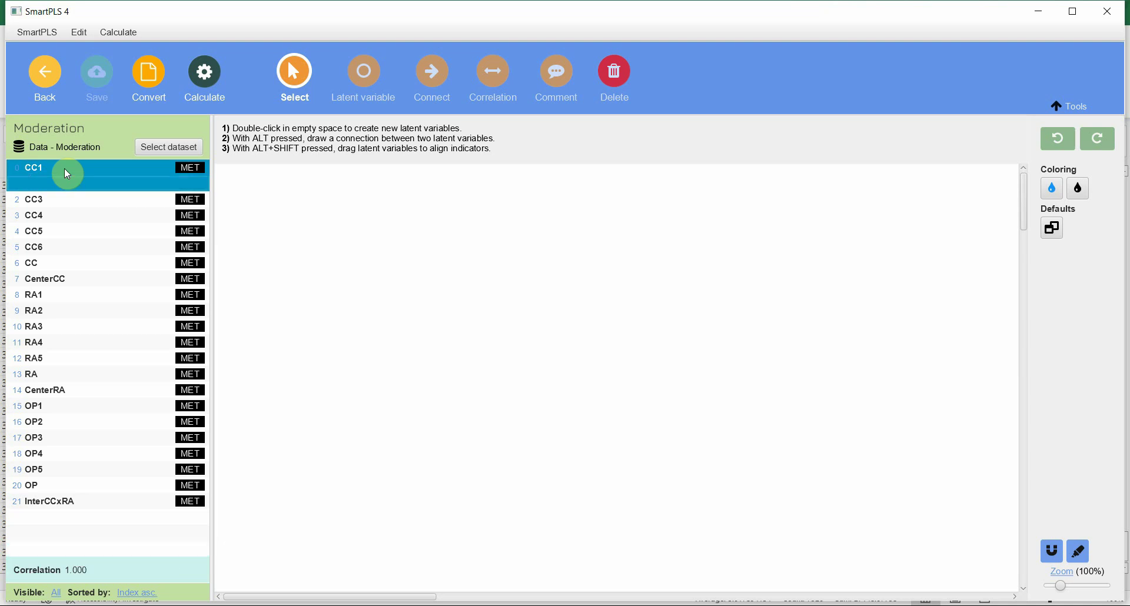
{"action": "key", "text": "shift+Down"}
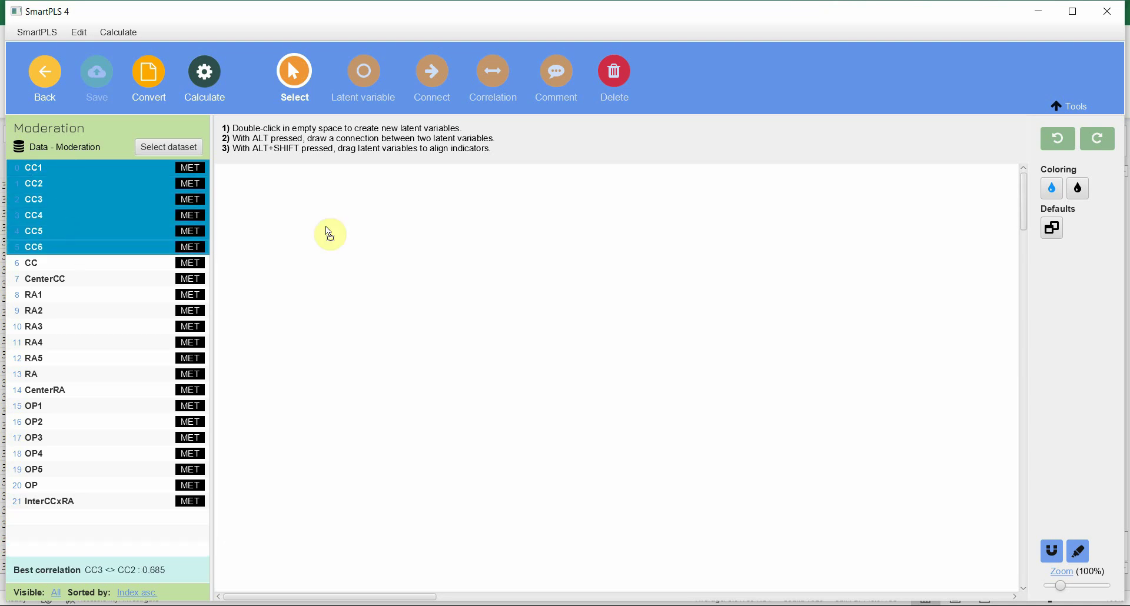
{"action": "left_click_drag", "start_coordinate": [329, 233], "coordinate": [378, 296]}
{"action": "key", "text": "Return"}
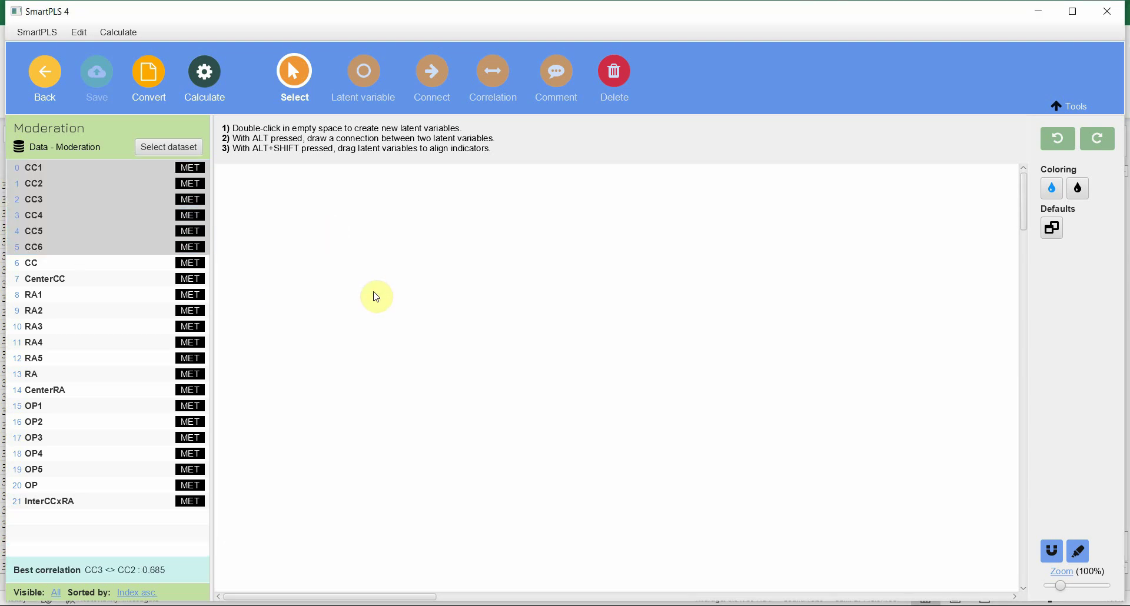
{"action": "left_click", "coordinate": [369, 289]}
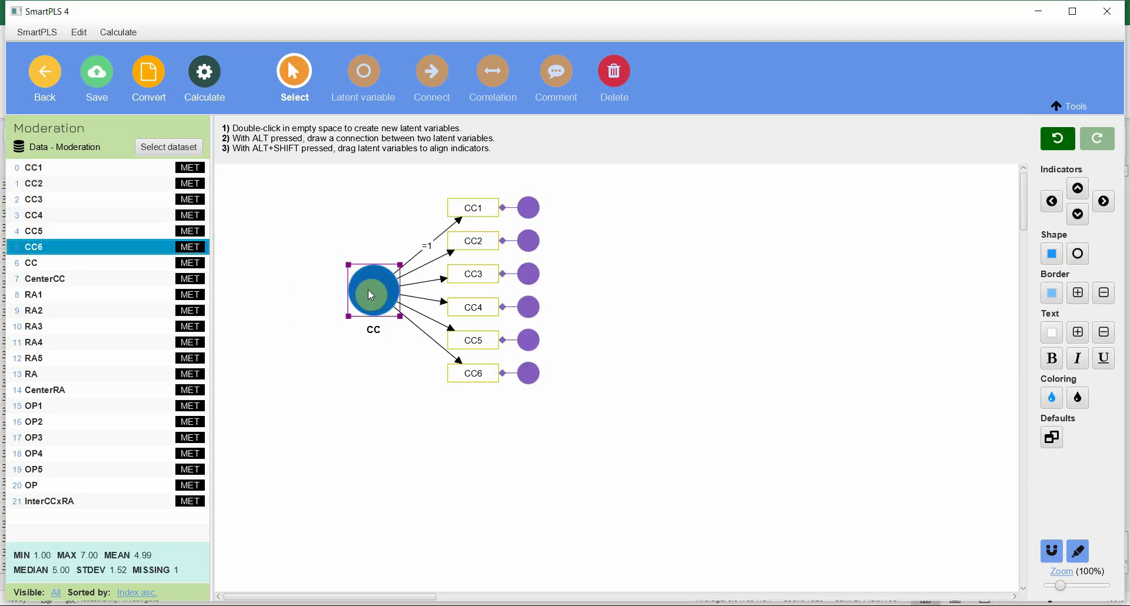
{"action": "left_click", "coordinate": [1064, 207]}
{"action": "left_click_drag", "start_coordinate": [384, 296], "coordinate": [422, 355]}
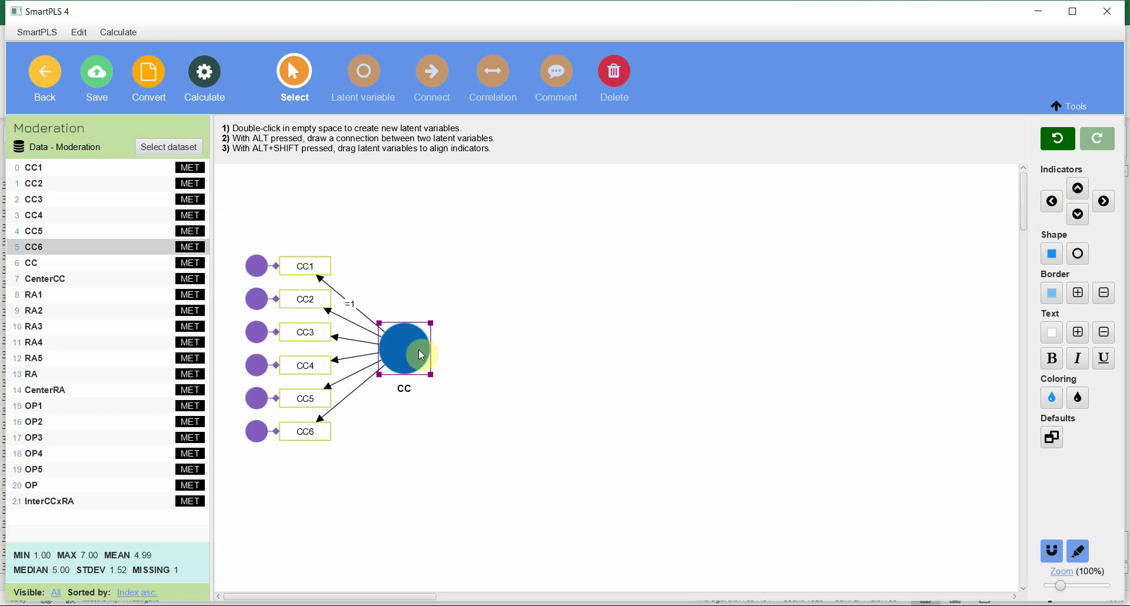
- Add the latent variable OP with indicators OP1 to OP5 to the right of CC
{"action": "left_click", "coordinate": [44, 411]}
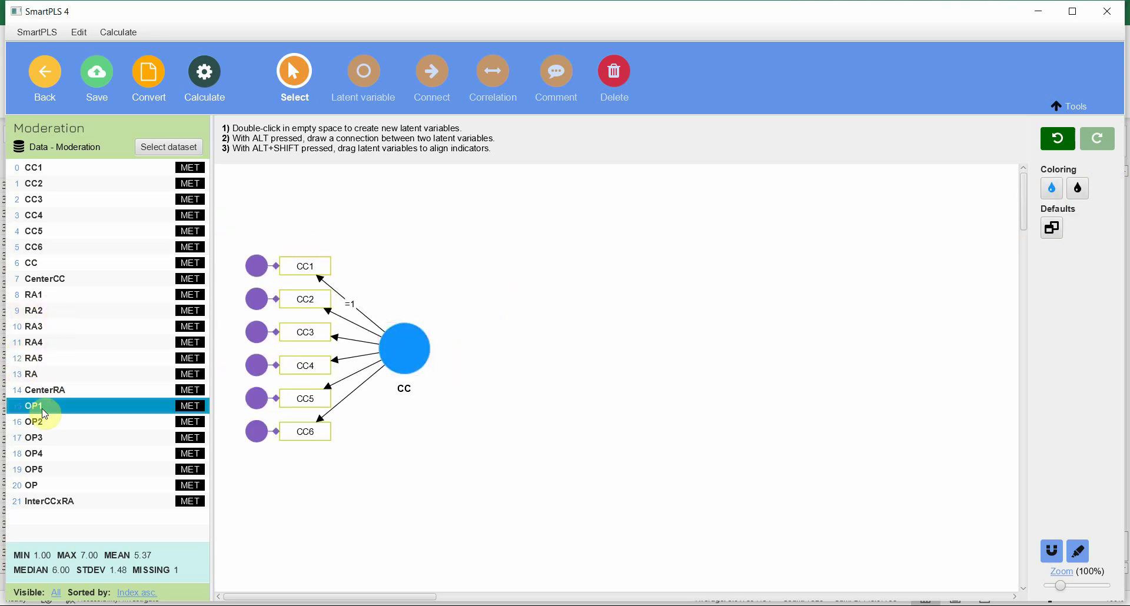
{"action": "key", "text": "shift+Down"}
{"action": "key", "text": "shift+Down"}
{"action": "key", "text": "shift+Down"}
{"action": "key", "text": "shift+Down"}
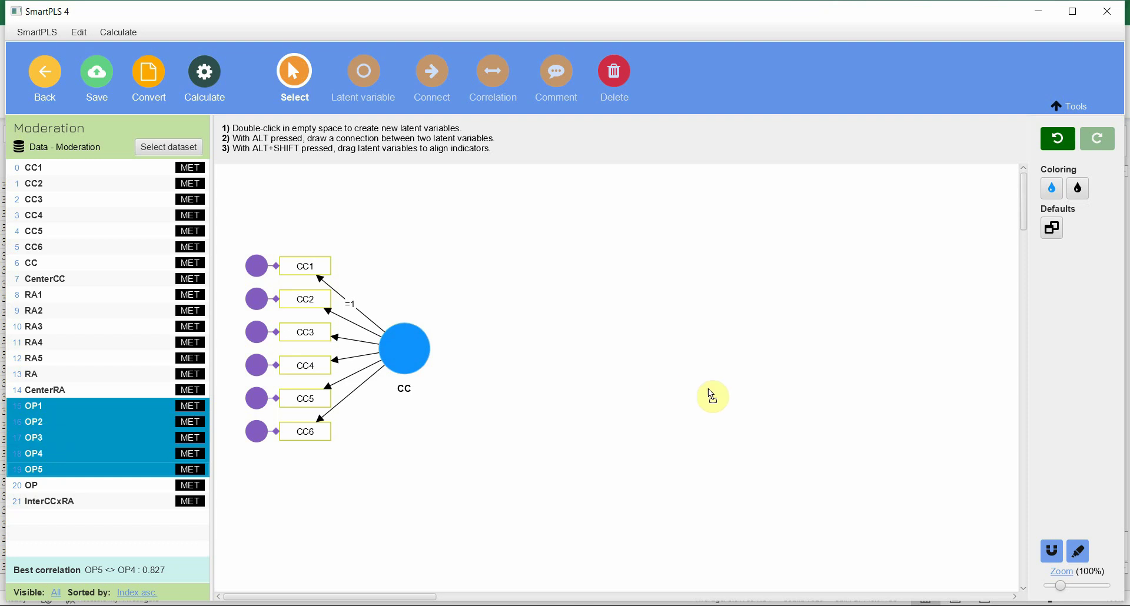
{"action": "left_click_drag", "start_coordinate": [774, 358], "coordinate": [726, 356]}
{"action": "key", "text": "Return"}
{"action": "left_click", "coordinate": [88, 262]}
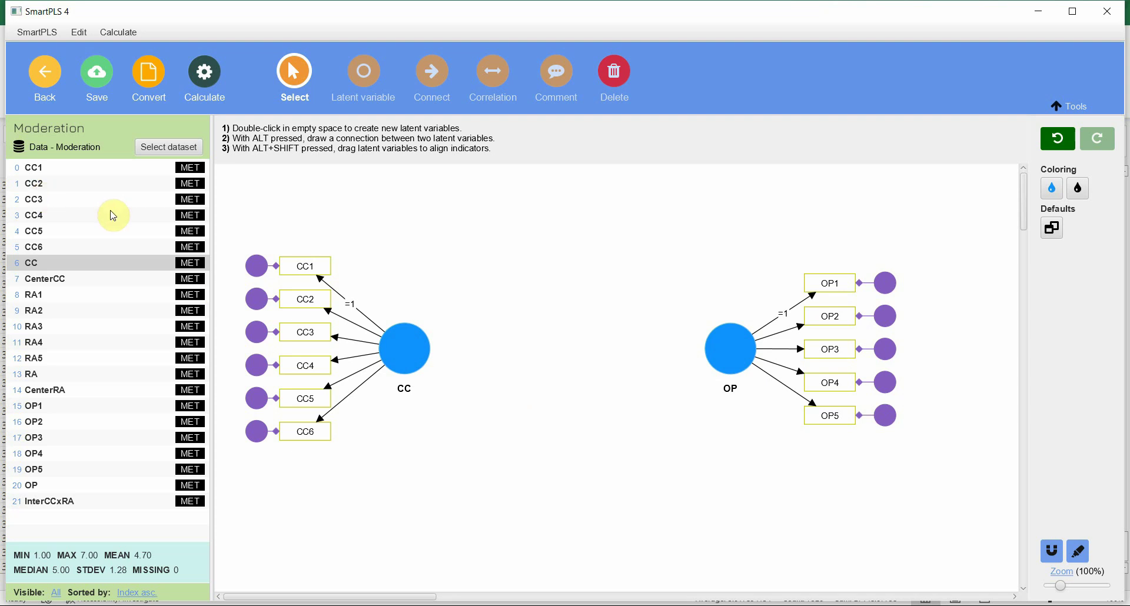
- Add the latent variable RA with indicators RA1 to RA5 below and between CC and OP, with its indicators underneath
{"action": "left_click_drag", "start_coordinate": [49, 296], "coordinate": [81, 367]}
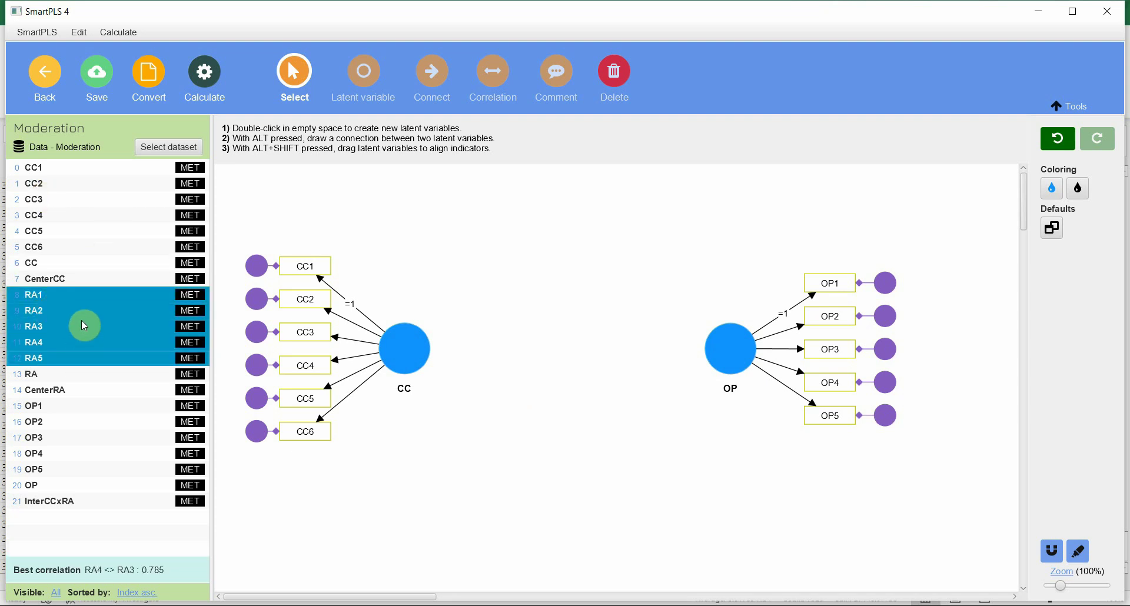
{"action": "left_click_drag", "start_coordinate": [84, 326], "coordinate": [548, 510]}
{"action": "key", "text": "Return"}
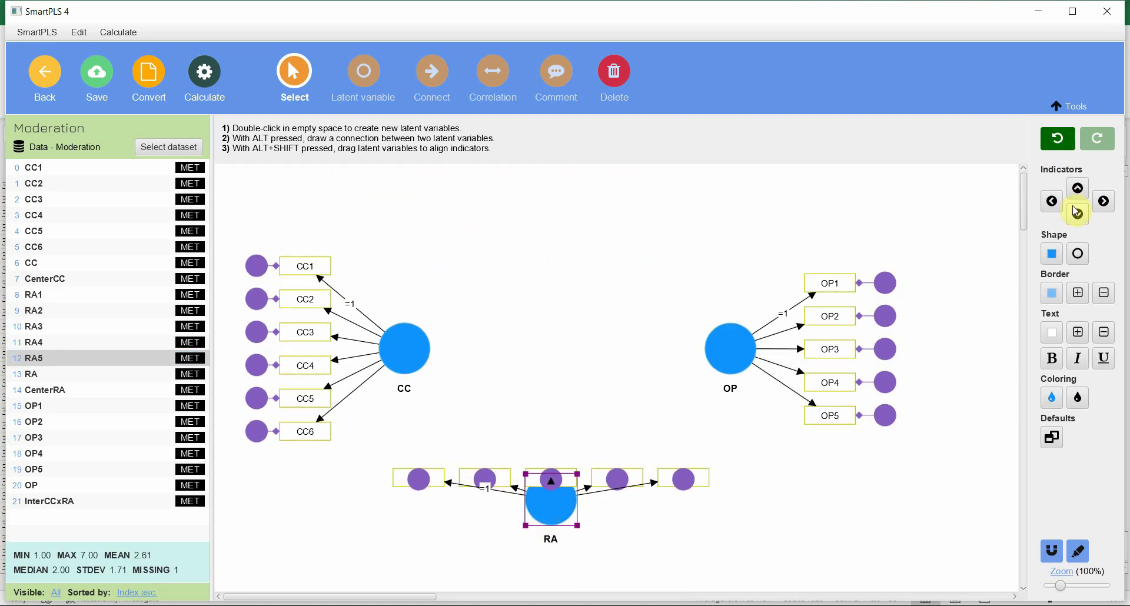
{"action": "left_click_drag", "start_coordinate": [541, 516], "coordinate": [546, 449]}
- Connect CC to OP and RA to OP with structural paths
{"action": "left_click", "coordinate": [433, 74]}
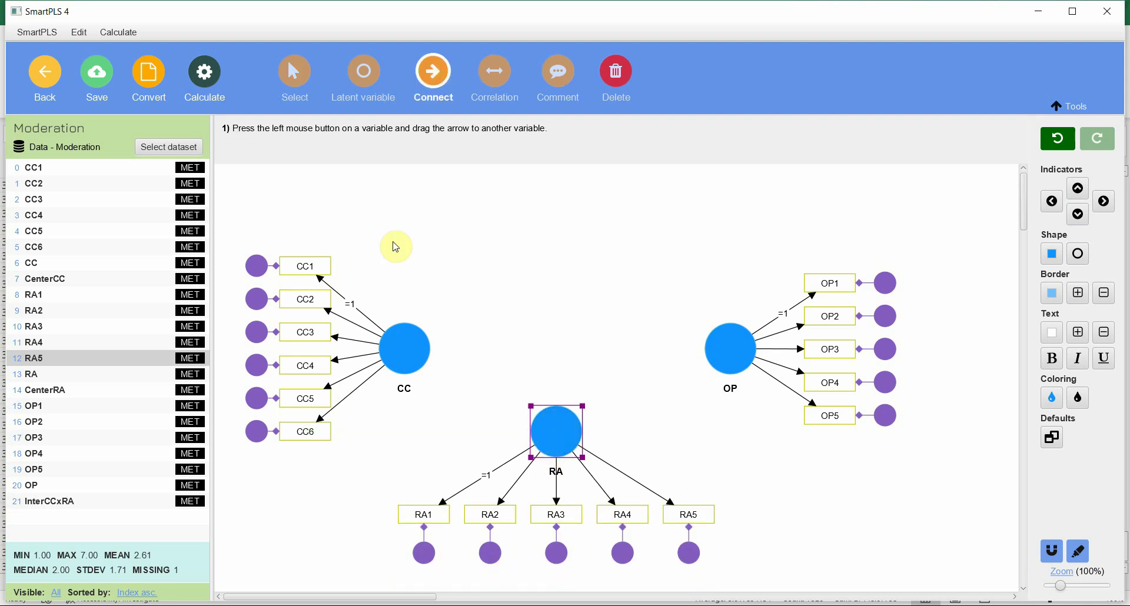
{"action": "left_click_drag", "start_coordinate": [411, 347], "coordinate": [731, 346]}
{"action": "left_click_drag", "start_coordinate": [586, 425], "coordinate": [732, 347]}
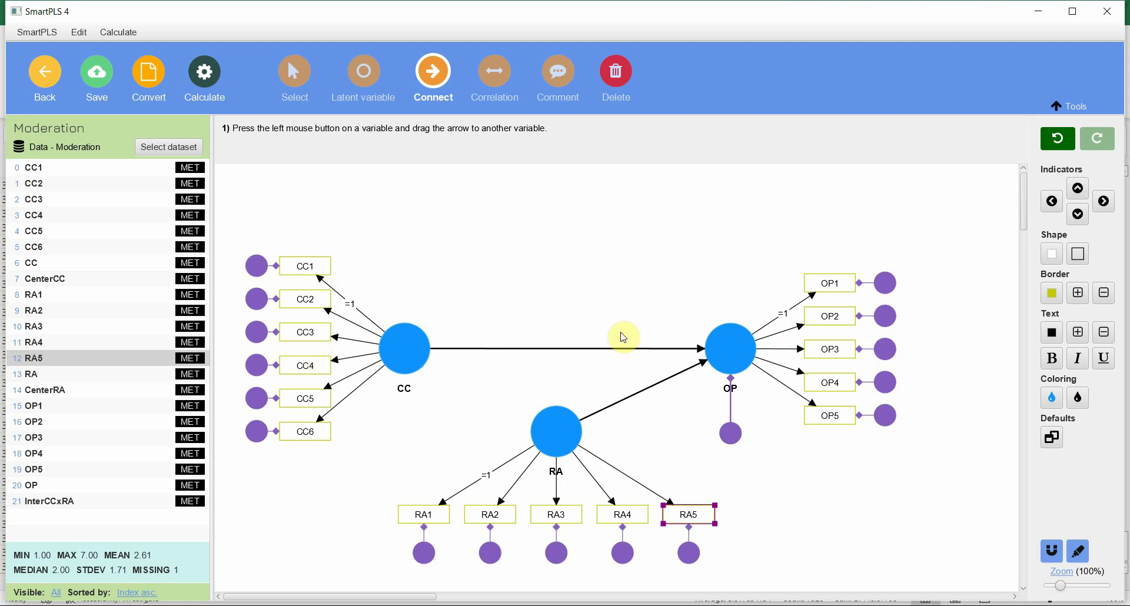
- Add the latent variable InterCCxRA from the interaction term indicator and connect it to OP with a structural path
{"action": "left_click_drag", "start_coordinate": [560, 441], "coordinate": [565, 437]}
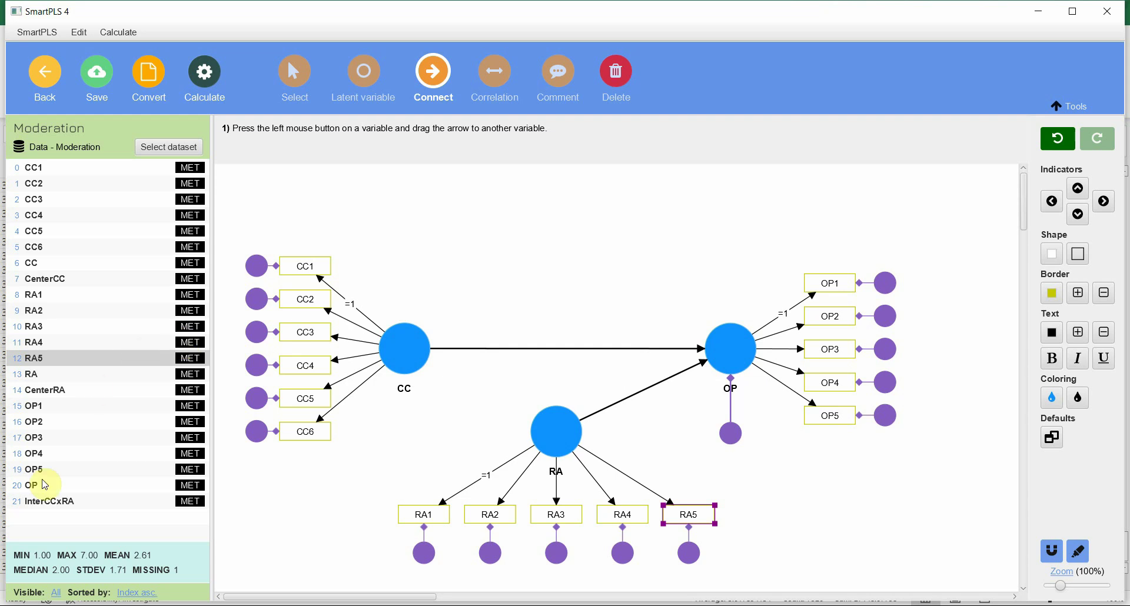
{"action": "left_click", "coordinate": [54, 505]}
{"action": "left_click_drag", "start_coordinate": [46, 505], "coordinate": [725, 347]}
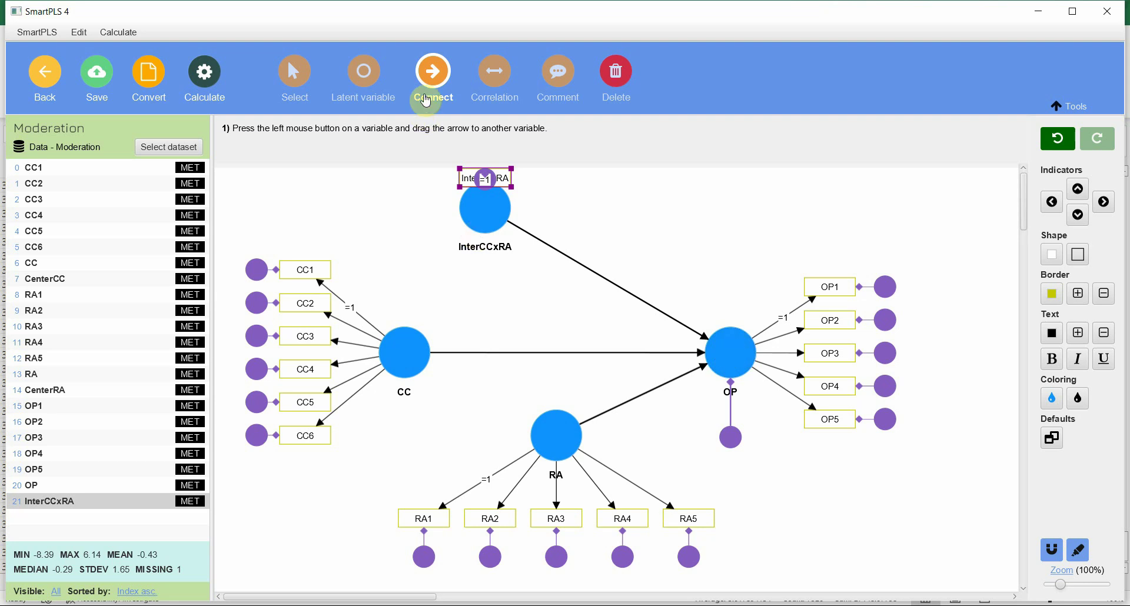
- Center the InterCCxRA construct above RA with its indicator on top, and save the model
{"action": "left_click", "coordinate": [294, 73]}
{"action": "left_click_drag", "start_coordinate": [465, 206], "coordinate": [557, 258]}
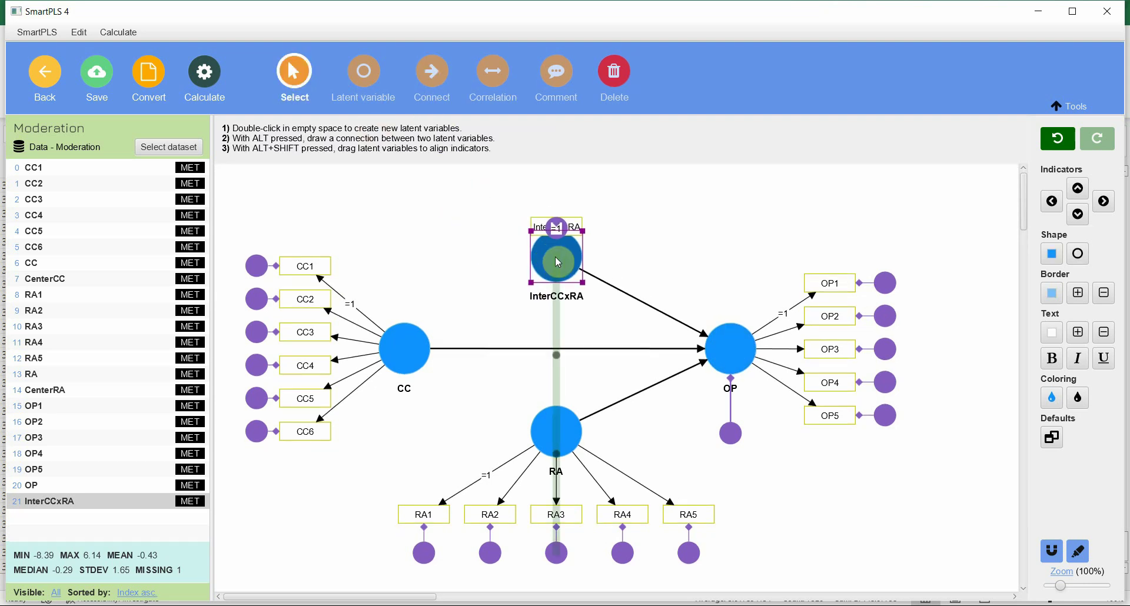
{"action": "left_click", "coordinate": [1082, 192]}
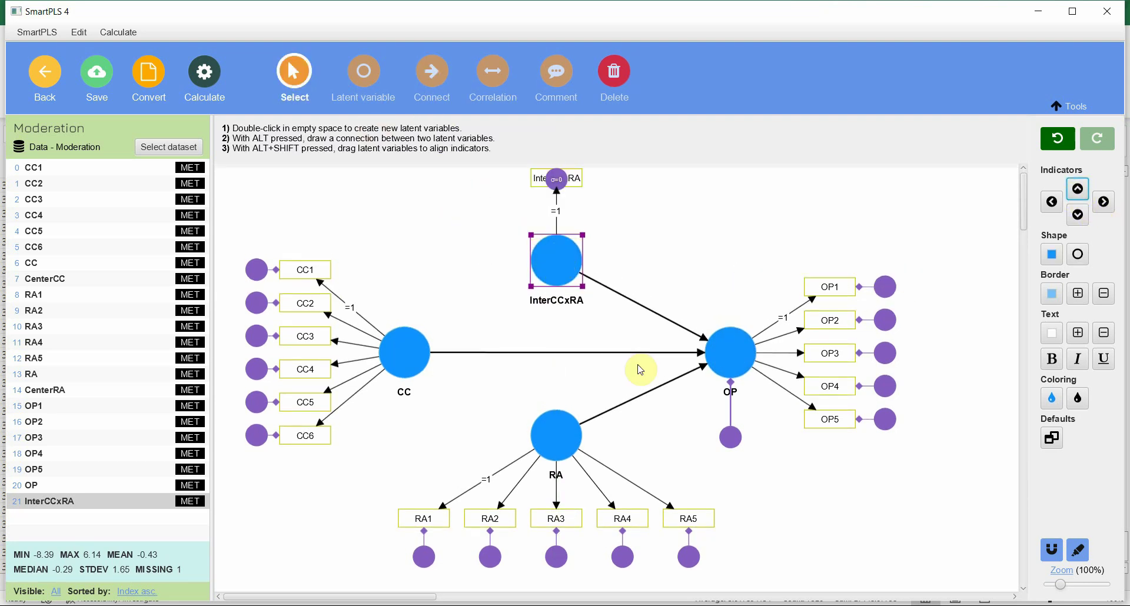
{"action": "left_click_drag", "start_coordinate": [560, 255], "coordinate": [564, 274]}
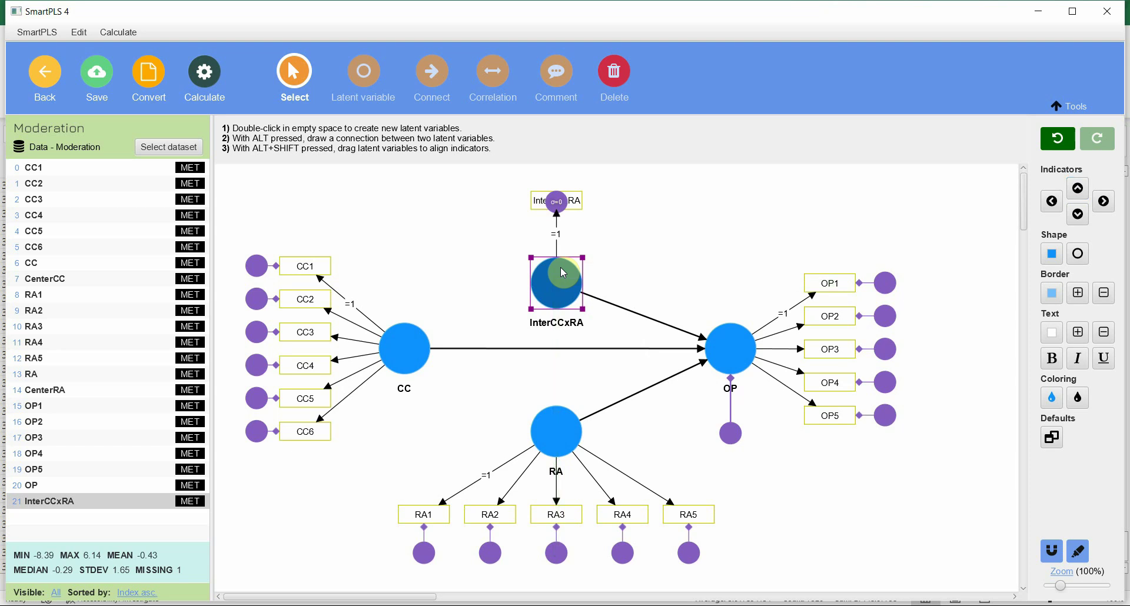
{"action": "left_click", "coordinate": [749, 214]}
{"action": "left_click", "coordinate": [102, 89]}
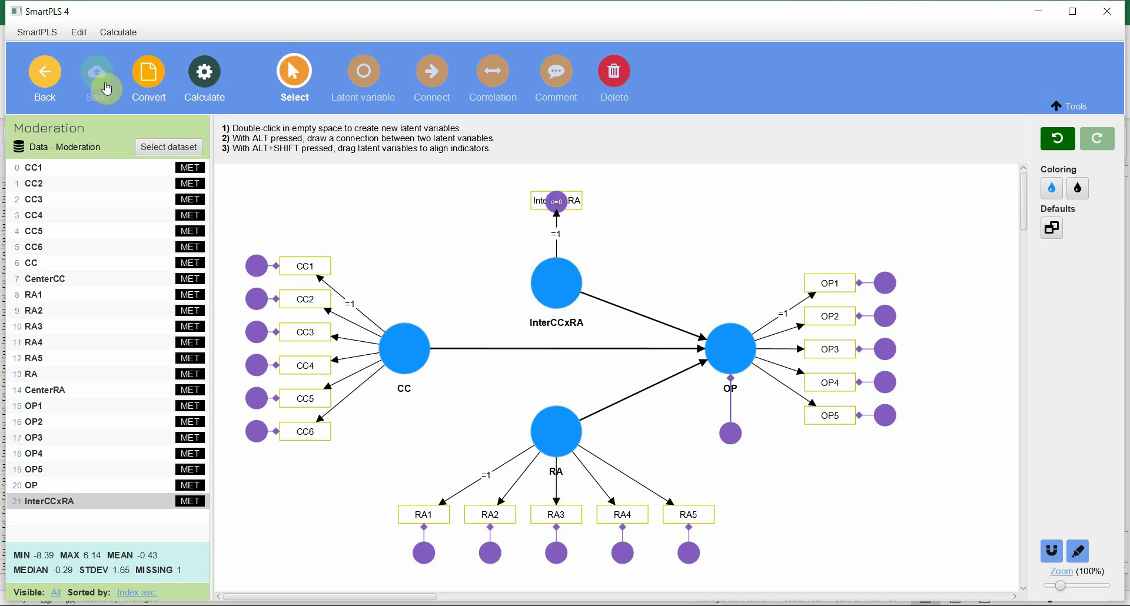
- Run CB-SEM bootstrapping with 1000 subsamples and the bias-corrected and accelerated (BCa) bootstrap confidence interval method
{"action": "left_click", "coordinate": [206, 85]}
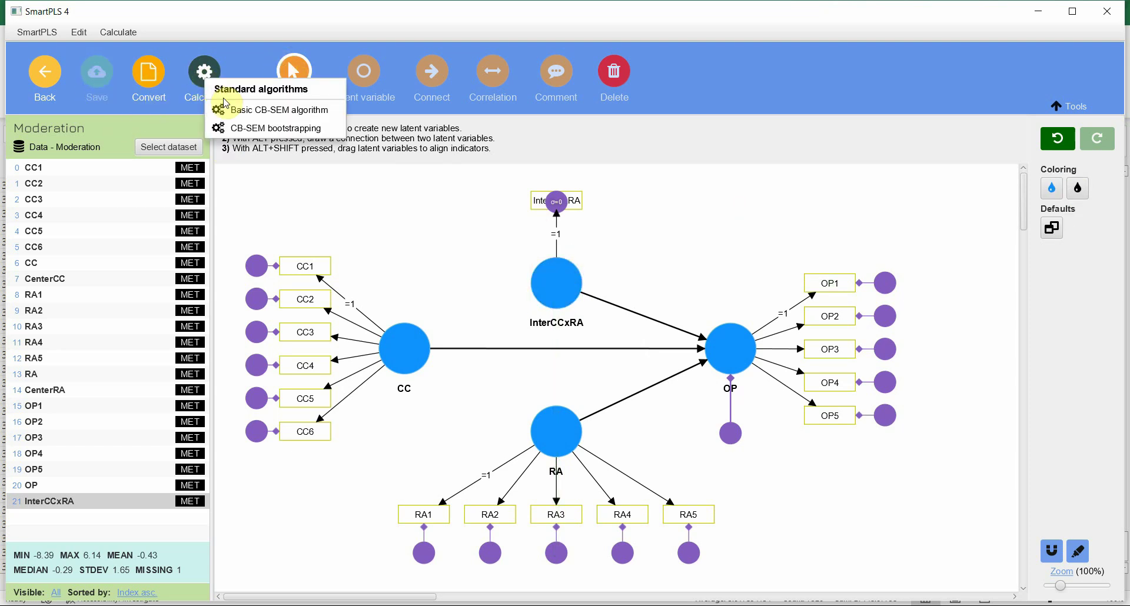
{"action": "left_click", "coordinate": [259, 118]}
{"action": "double_click", "coordinate": [571, 199]}
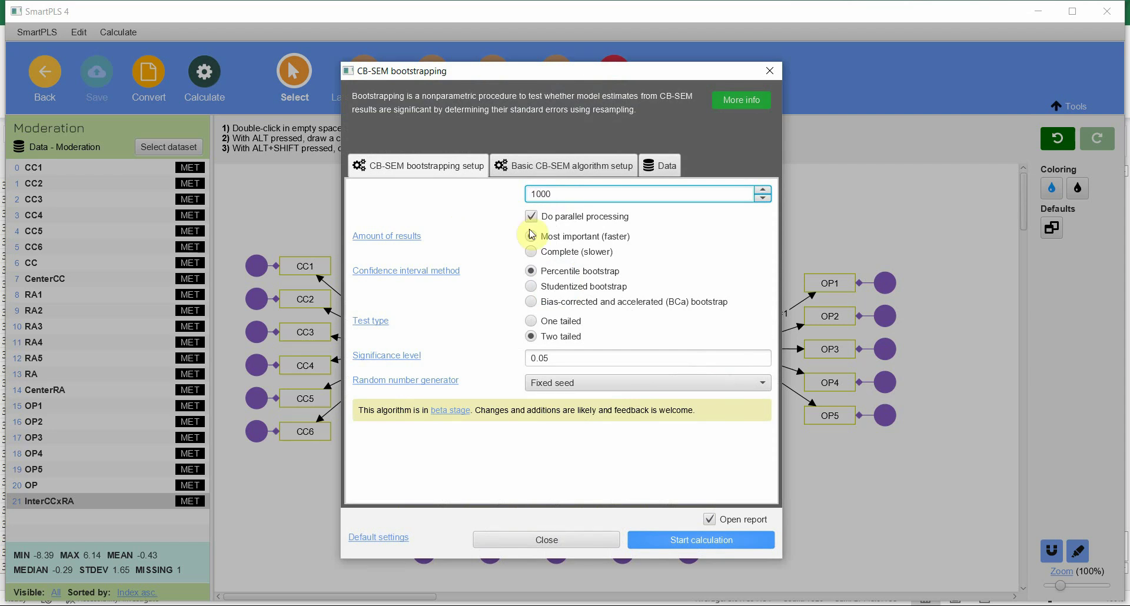
{"action": "left_click", "coordinate": [560, 301]}
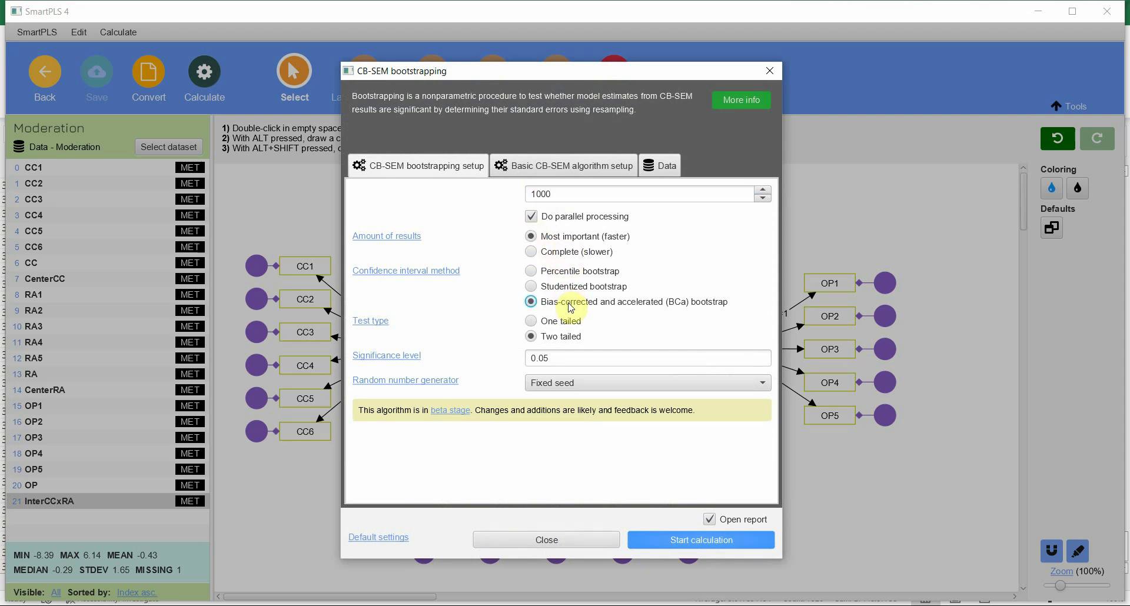
{"action": "left_click", "coordinate": [695, 539]}
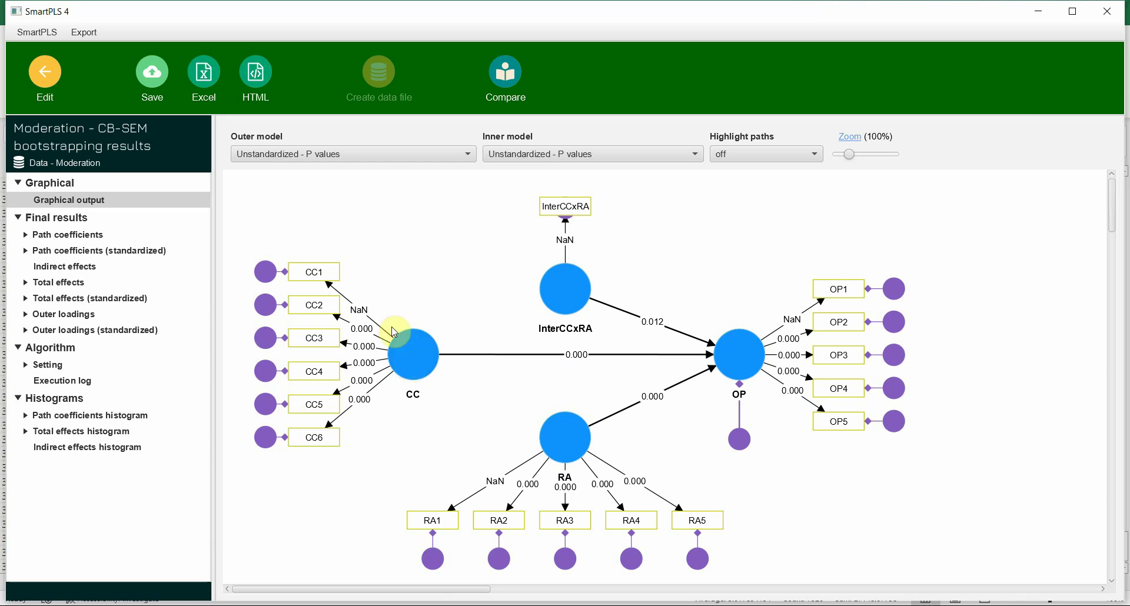
- Examine the bootstrapped path coefficients, T statistics and p values for CC, InterCCxRA and RA on OP
{"action": "left_click", "coordinate": [78, 236]}
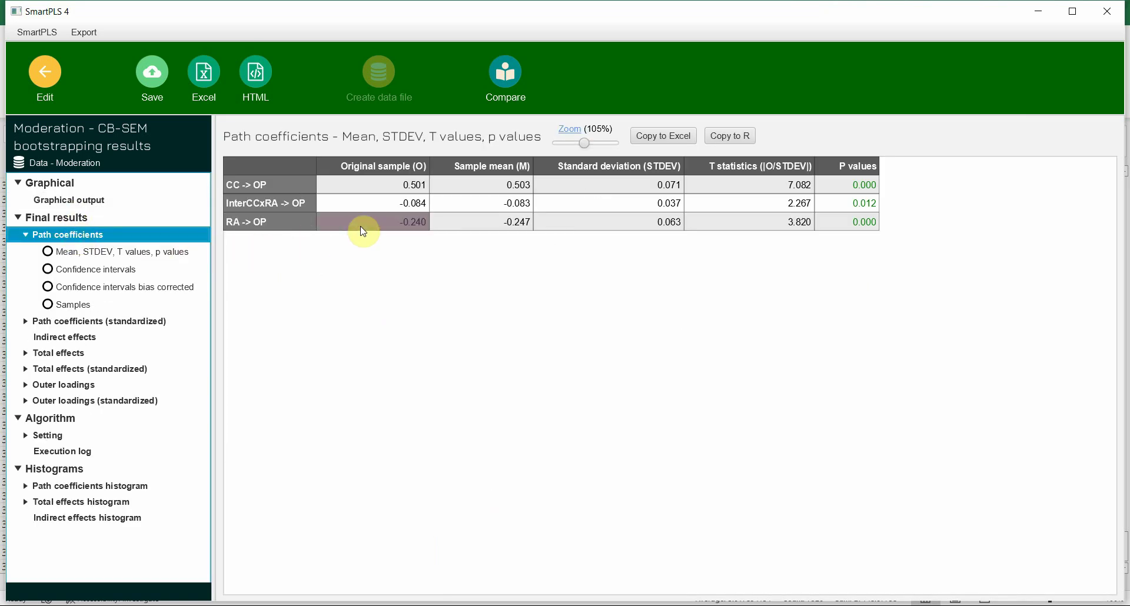
{"action": "left_click", "coordinate": [382, 204]}
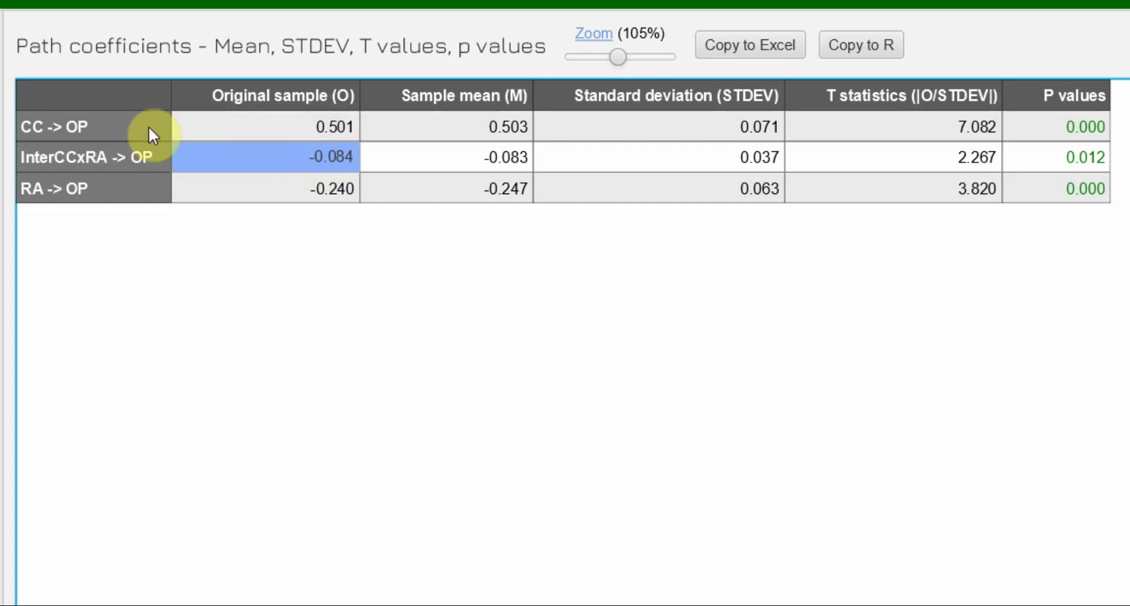
{"action": "left_click", "coordinate": [243, 118]}
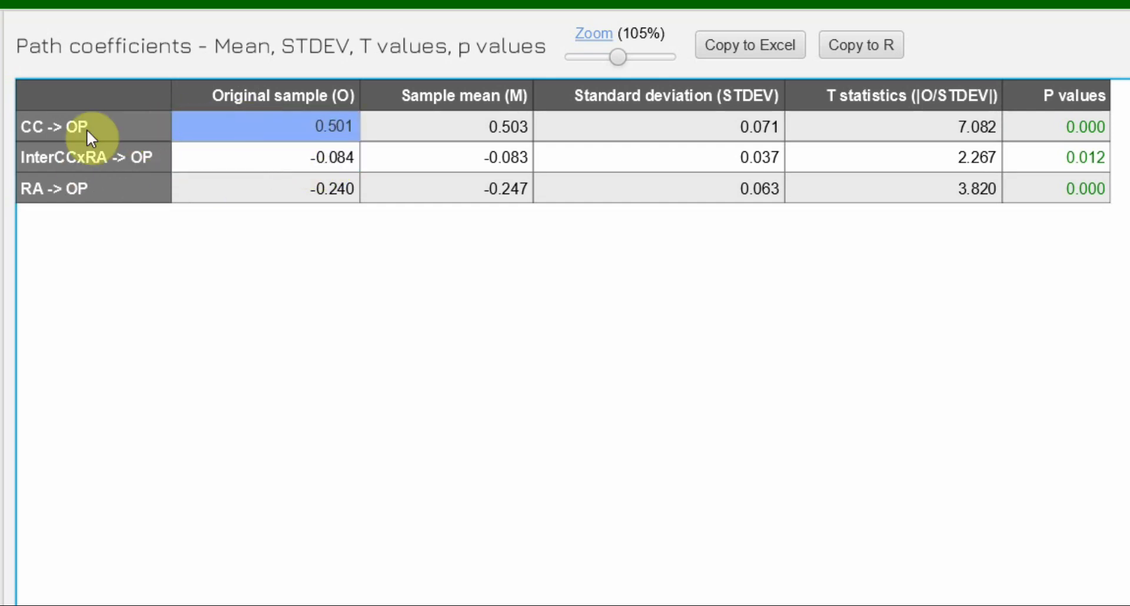
{"action": "left_click", "coordinate": [1042, 154]}
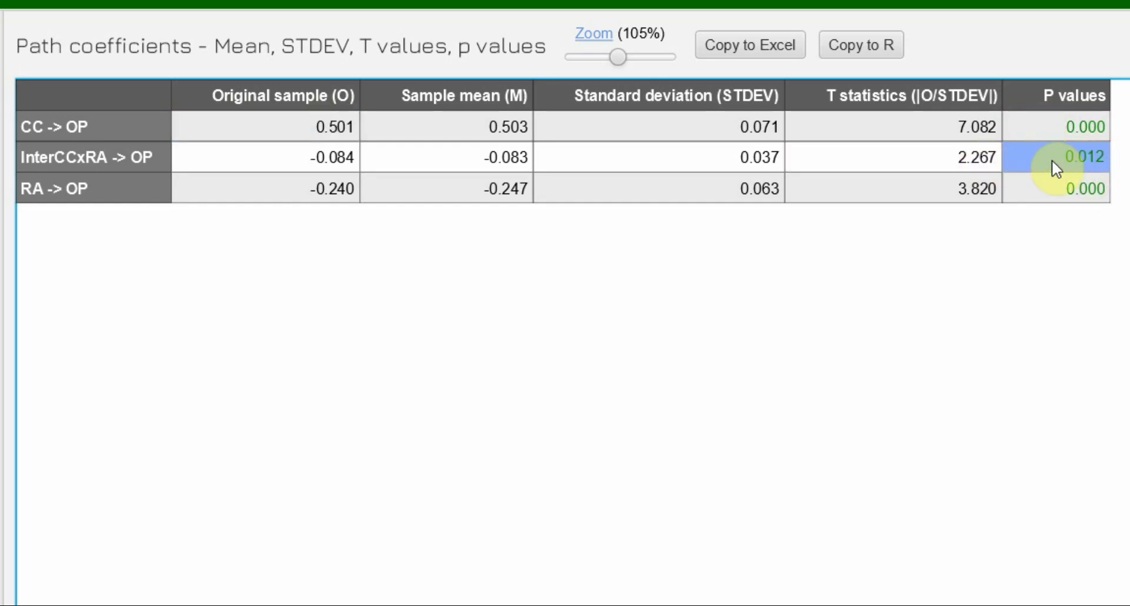
{"action": "left_click", "coordinate": [221, 158]}
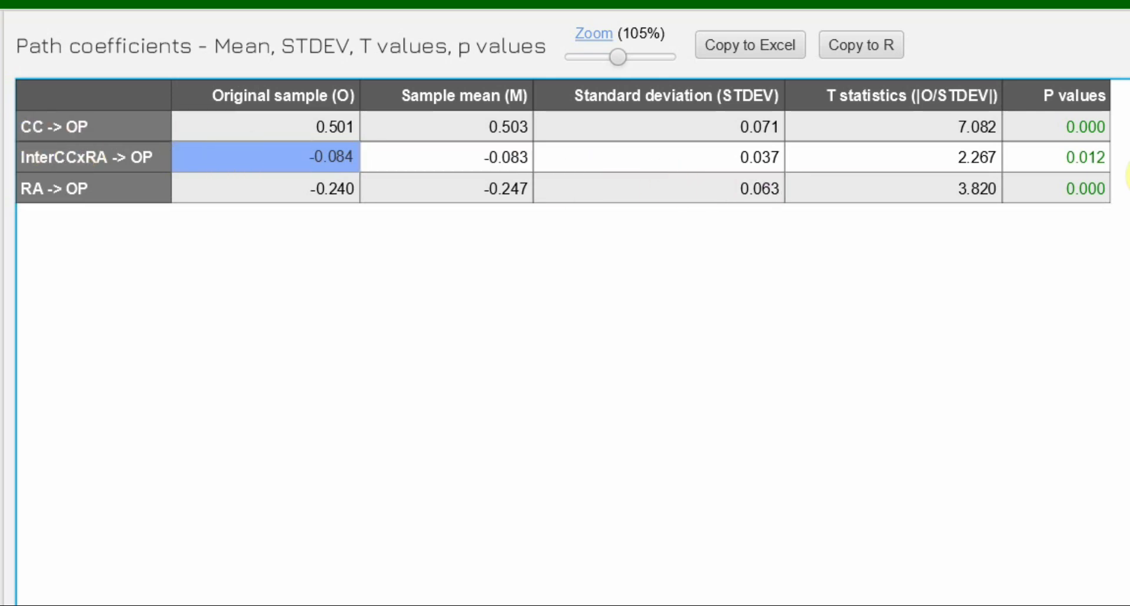
{"action": "left_click", "coordinate": [1084, 147]}
{"action": "left_click", "coordinate": [920, 176]}
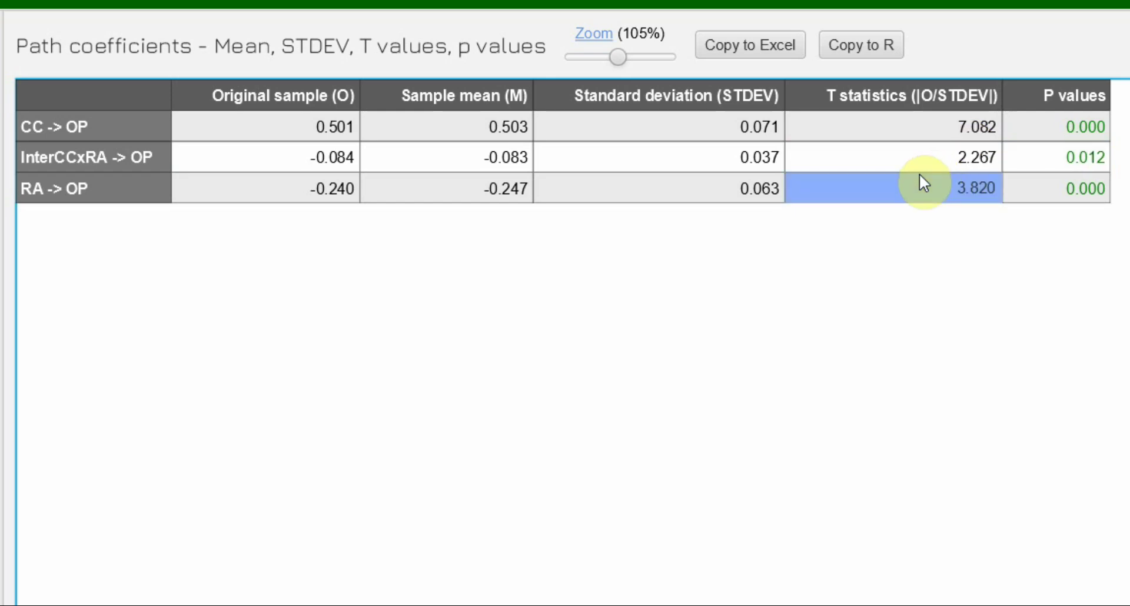
{"action": "left_click", "coordinate": [864, 151]}
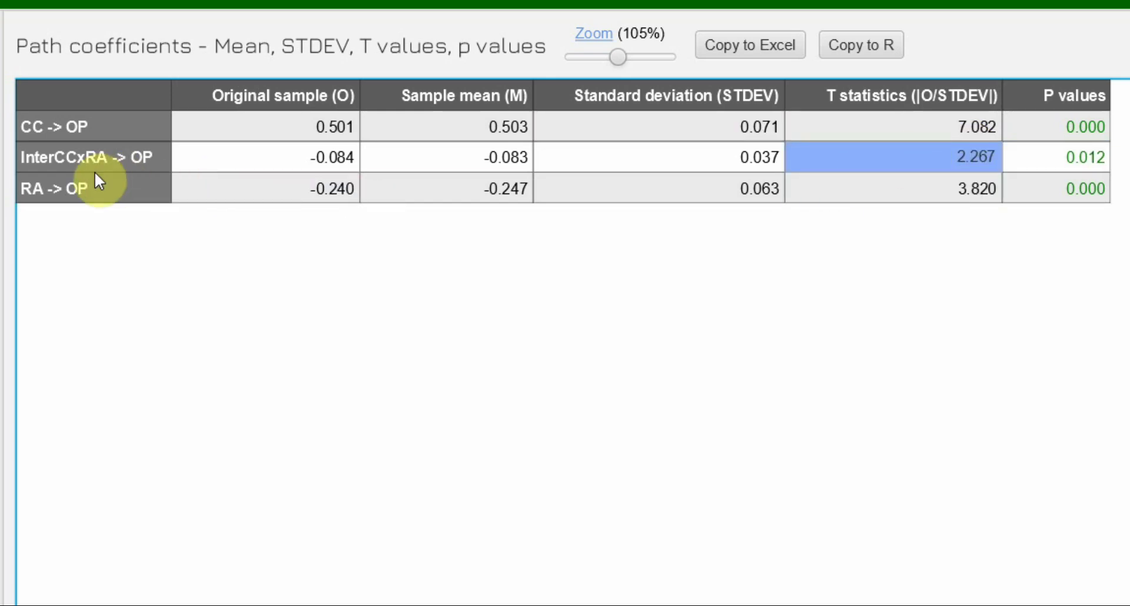
{"action": "left_click", "coordinate": [263, 190]}
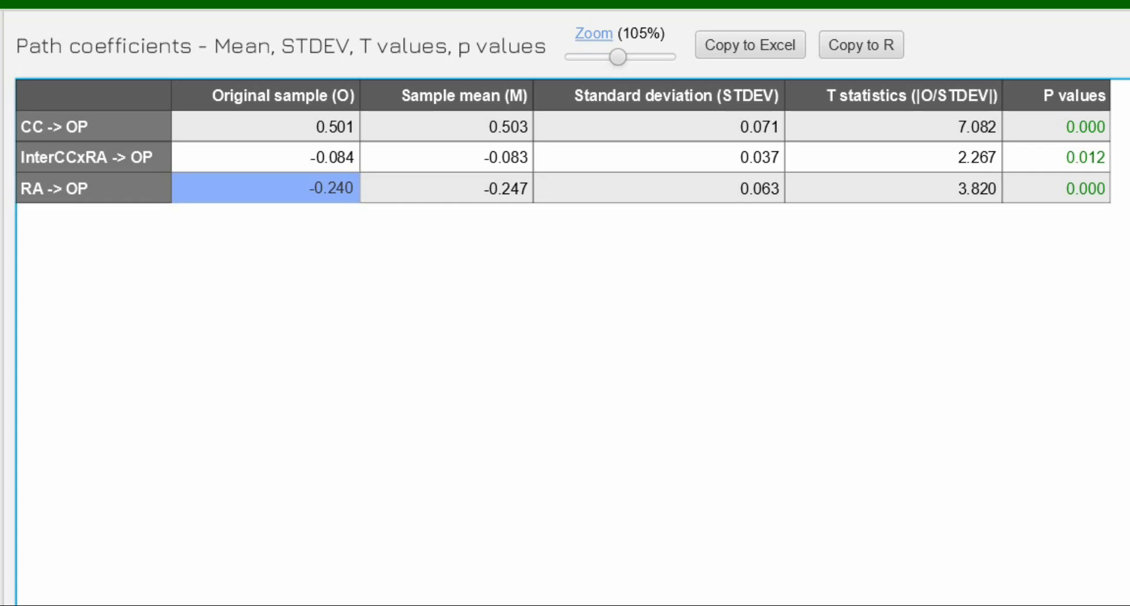
- Switch to File Explorer and open Stats Tools Package.xlsm from the 17. Moderation Analysis folder in Excel
{"action": "key", "text": "alt+Tab"}
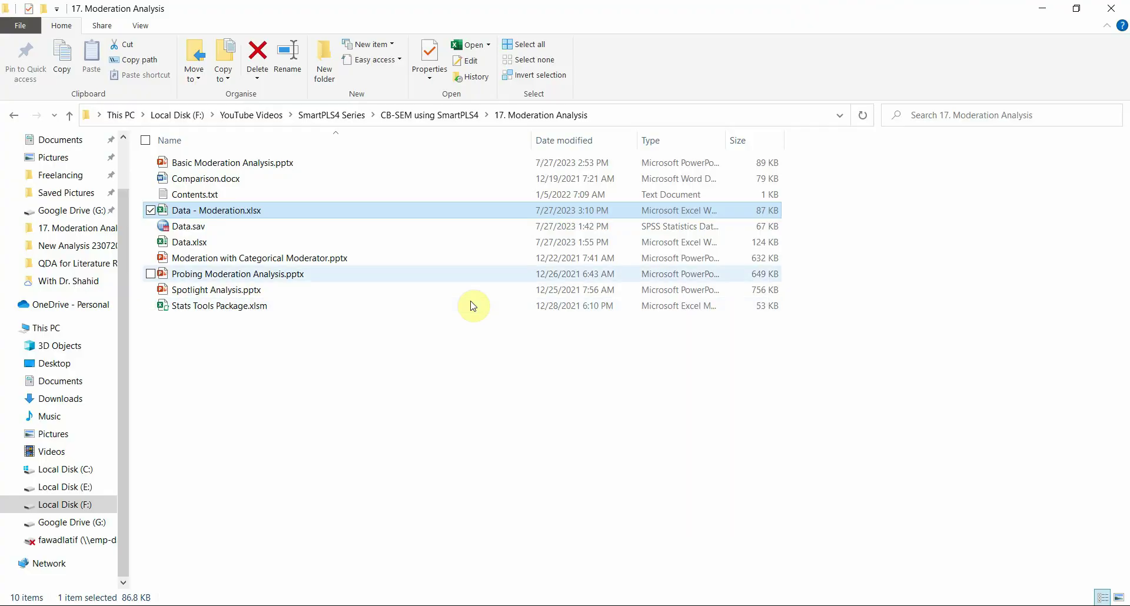
{"action": "left_click", "coordinate": [218, 306]}
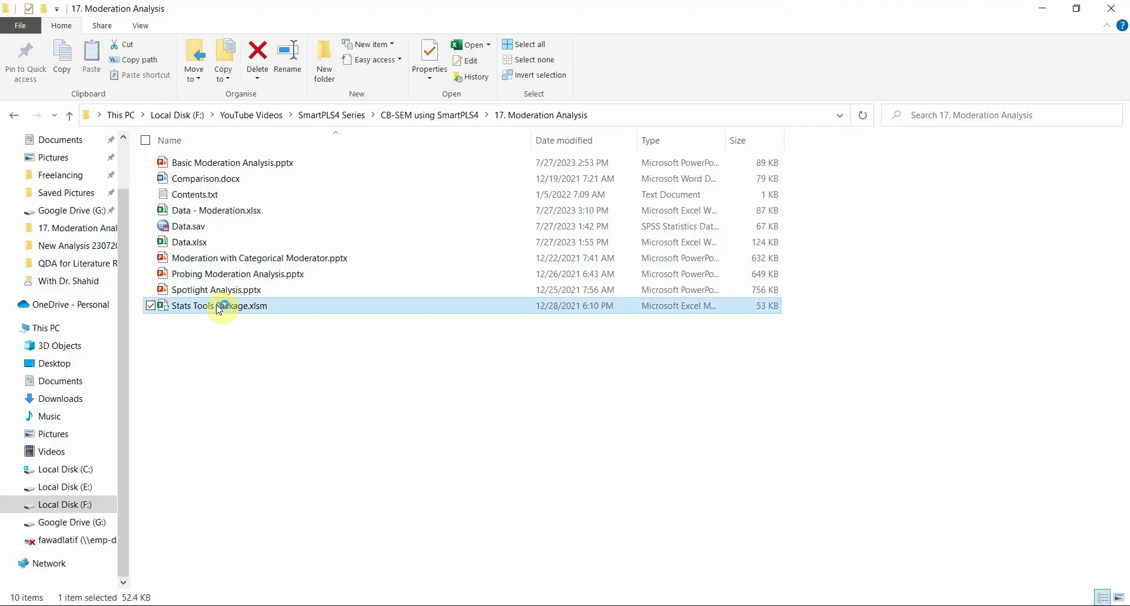
{"action": "key", "text": "alt+Tab"}
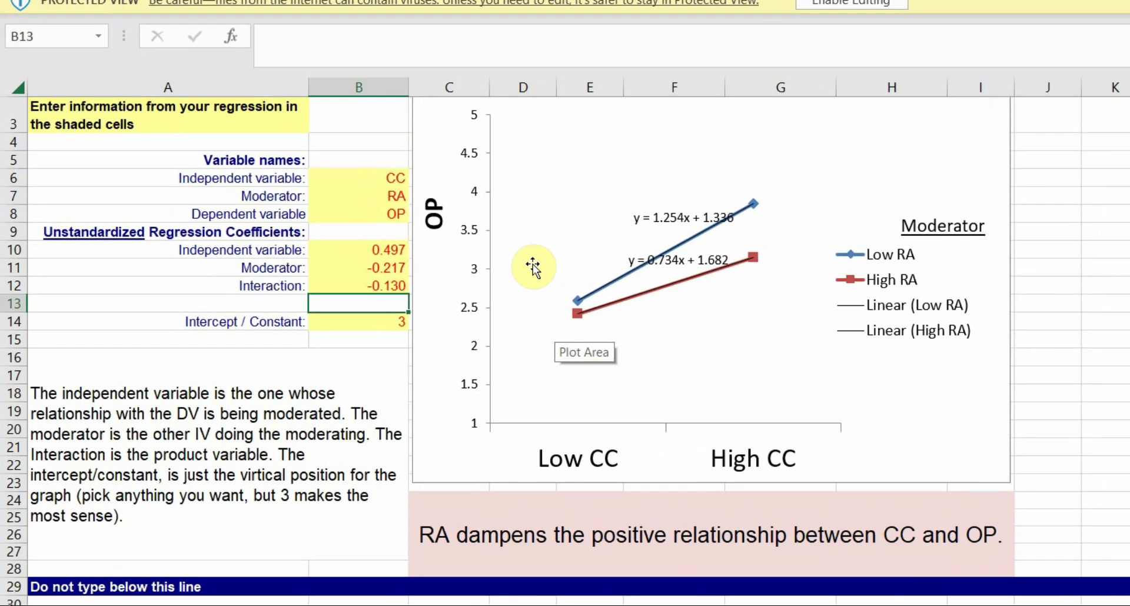
- Review the independent variable, moderator and dependent variable names in B6:B8 and the coefficient label in A10
{"action": "left_click", "coordinate": [377, 178]}
{"action": "left_click", "coordinate": [375, 196]}
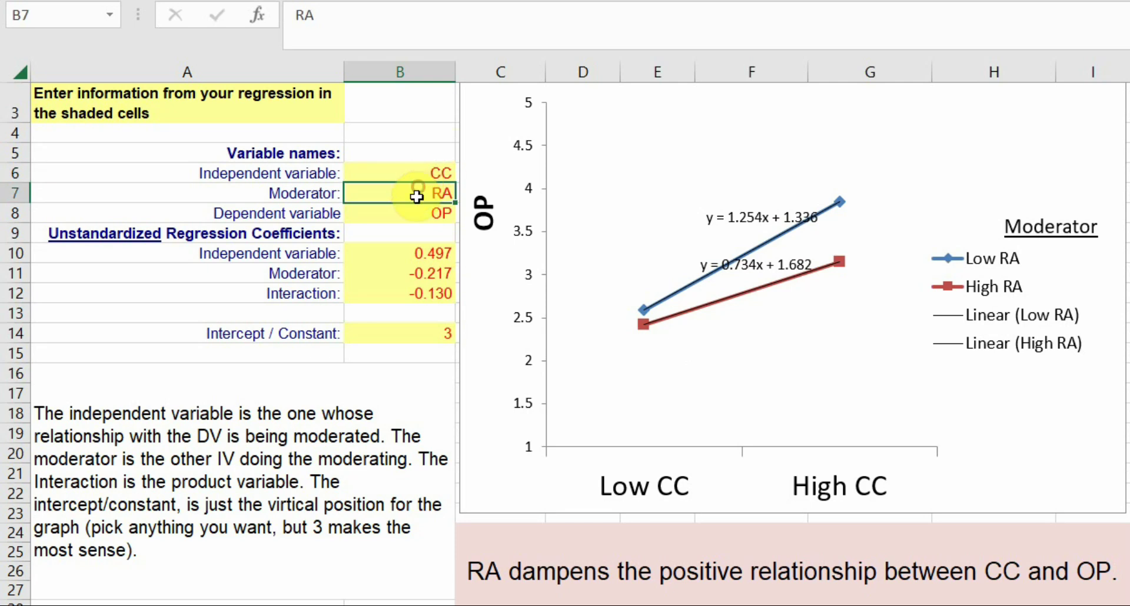
{"action": "left_click", "coordinate": [416, 212]}
{"action": "left_click", "coordinate": [347, 171]}
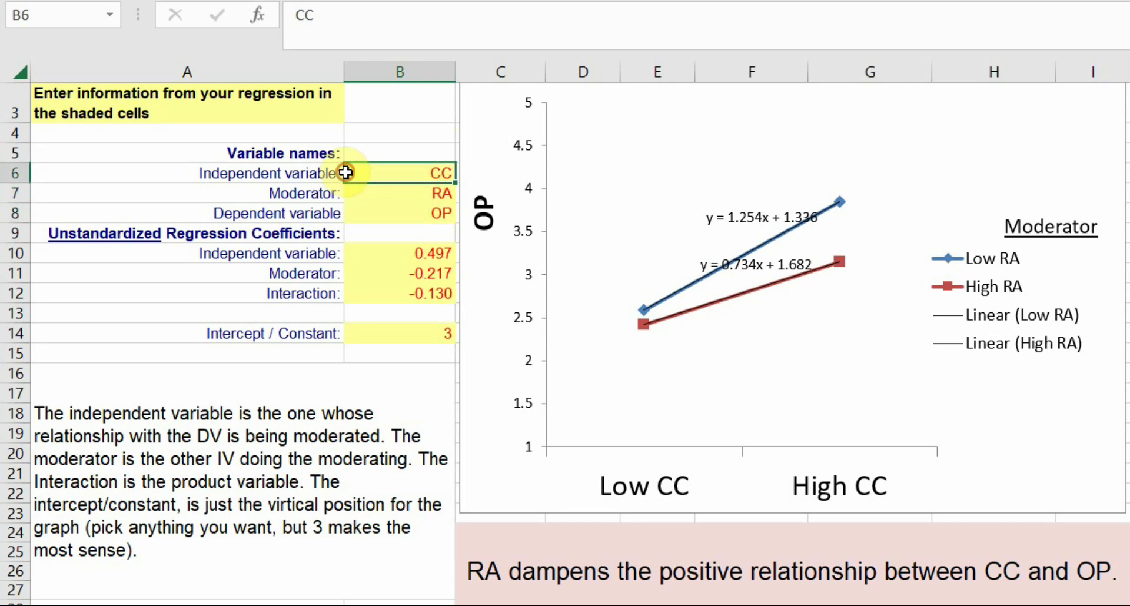
{"action": "left_click", "coordinate": [377, 194]}
{"action": "left_click", "coordinate": [379, 211]}
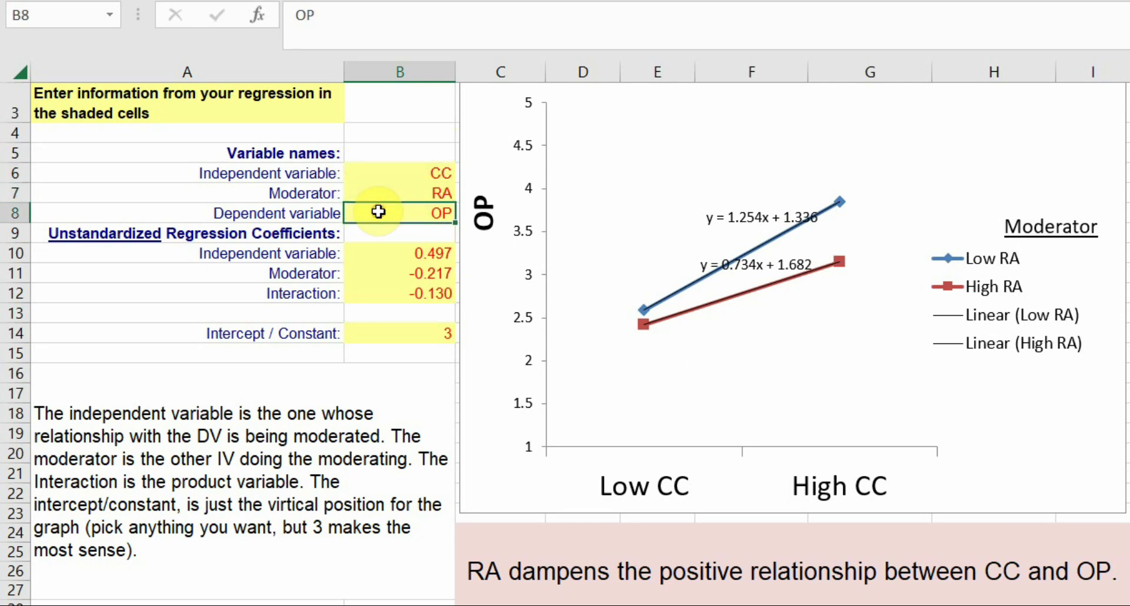
{"action": "left_click", "coordinate": [300, 254]}
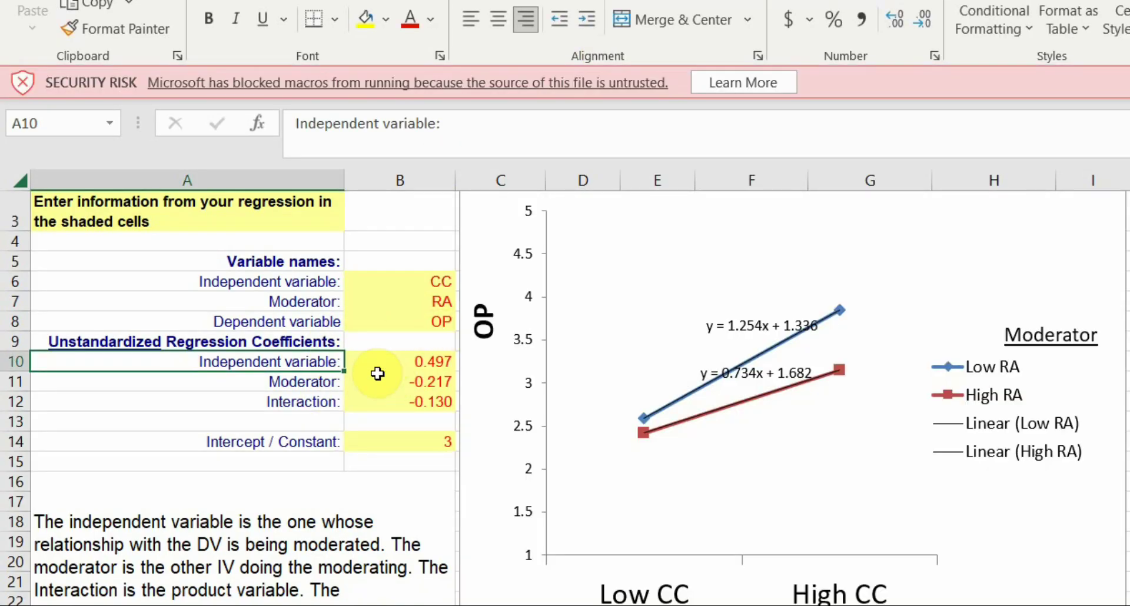
{"action": "left_click", "coordinate": [412, 281]}
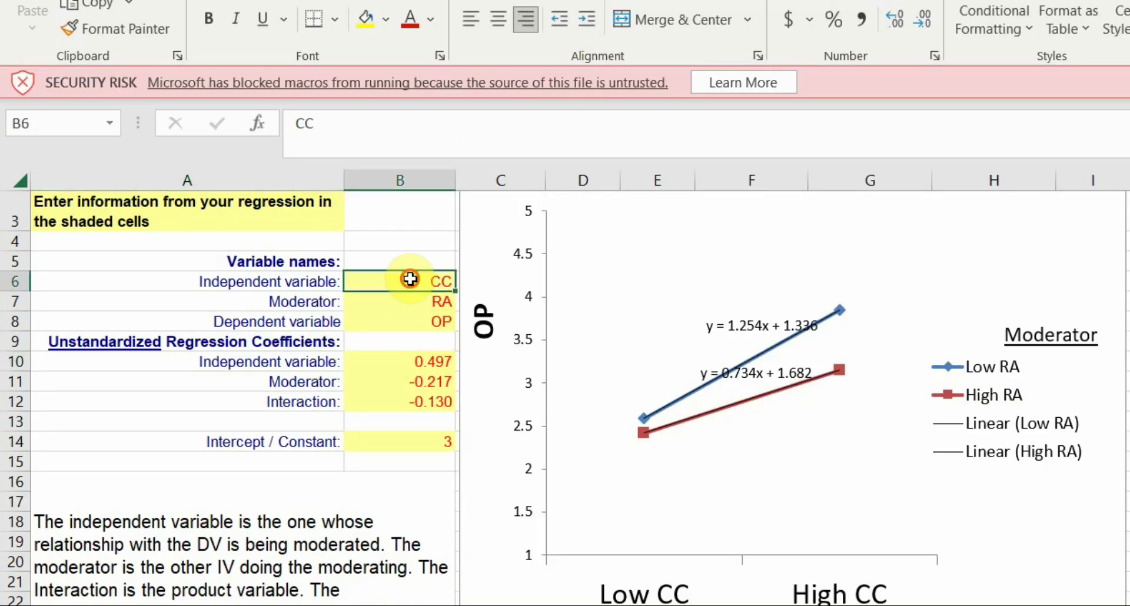
- Change the independent variable coefficient label in A10 to "Independent variable (CC->OP):"
{"action": "left_click", "coordinate": [320, 361]}
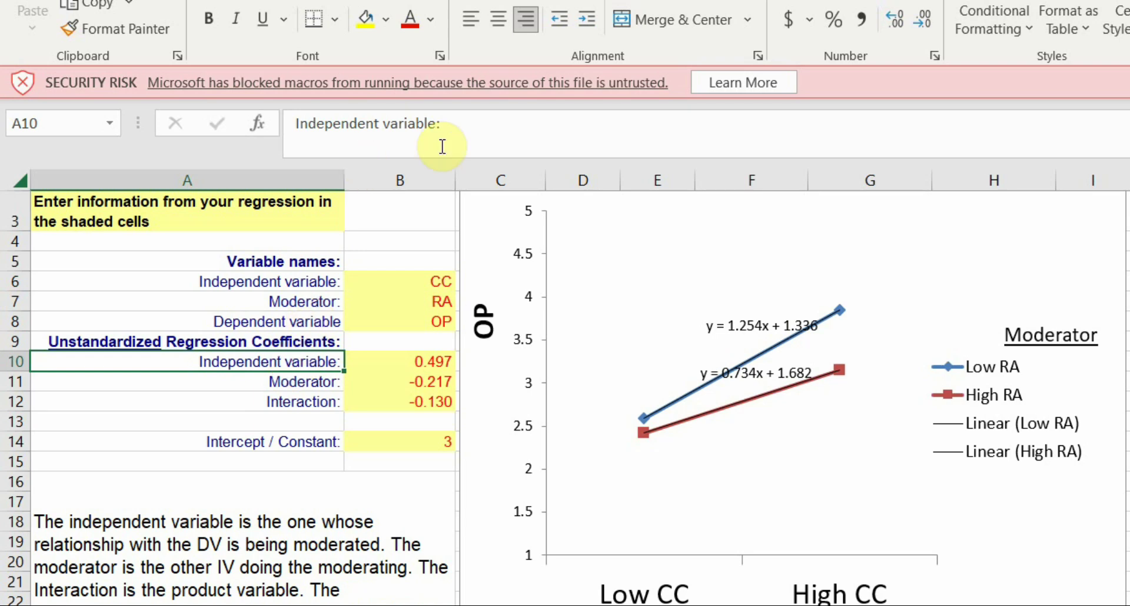
{"action": "left_click", "coordinate": [487, 118]}
{"action": "type", "text": "(CC->"}
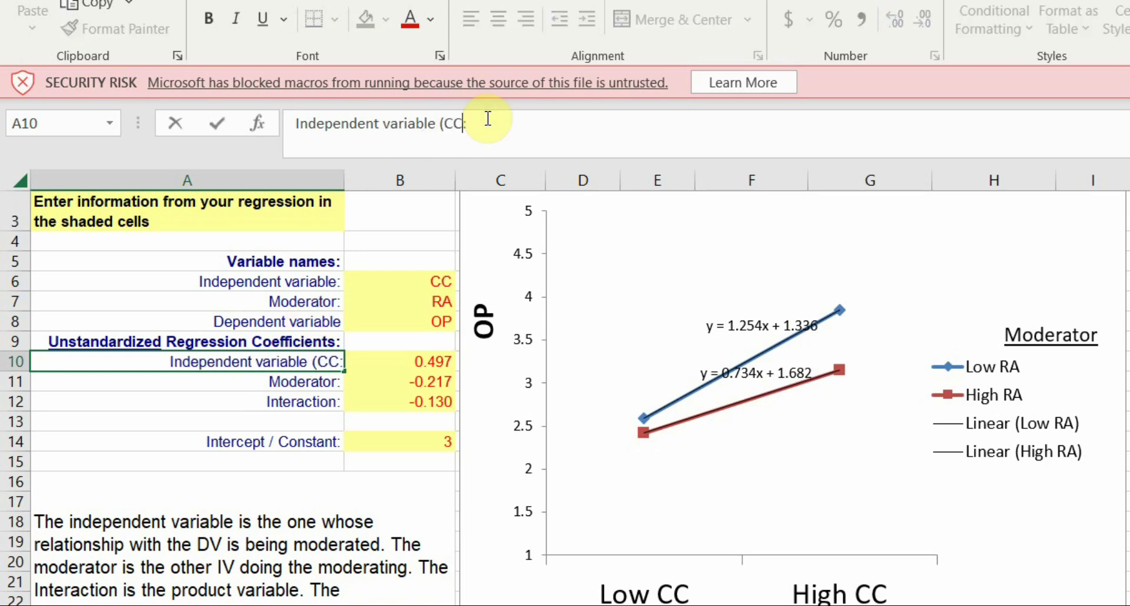
{"action": "type", "text": "OP):"}
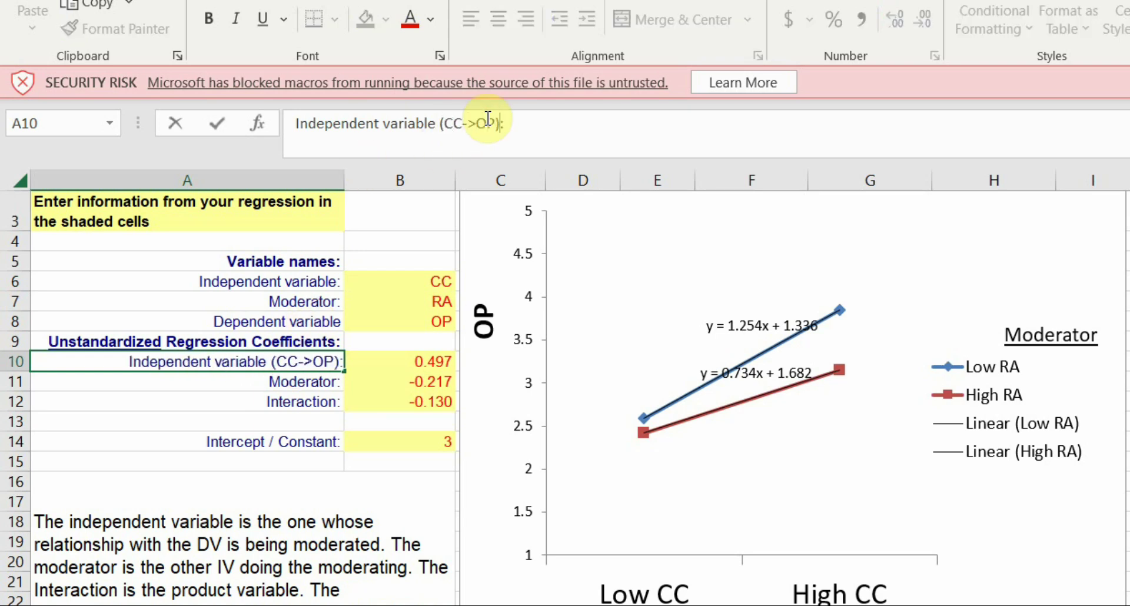
{"action": "type", "text": "\\"}
{"action": "key", "text": "BackSpace"}
{"action": "key", "text": "Return"}
- Change the moderator coefficient label in A11 to "Moderator (RA->OP):"
{"action": "left_click", "coordinate": [451, 118]}
{"action": "key", "text": "Left"}
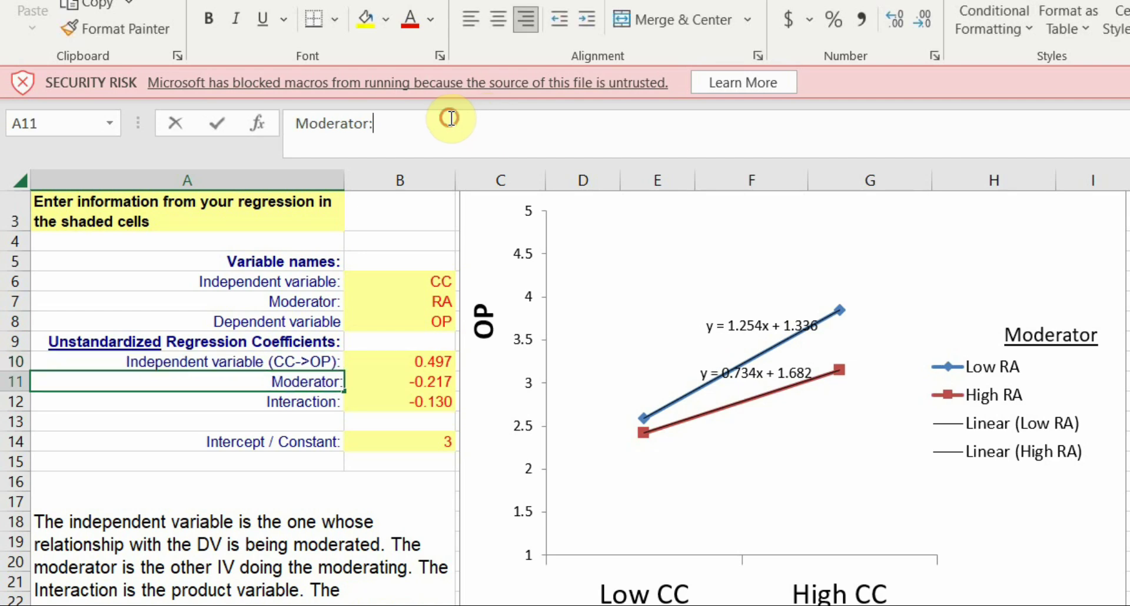
{"action": "type", "text": "()"}
{"action": "type", "text": "RS"}
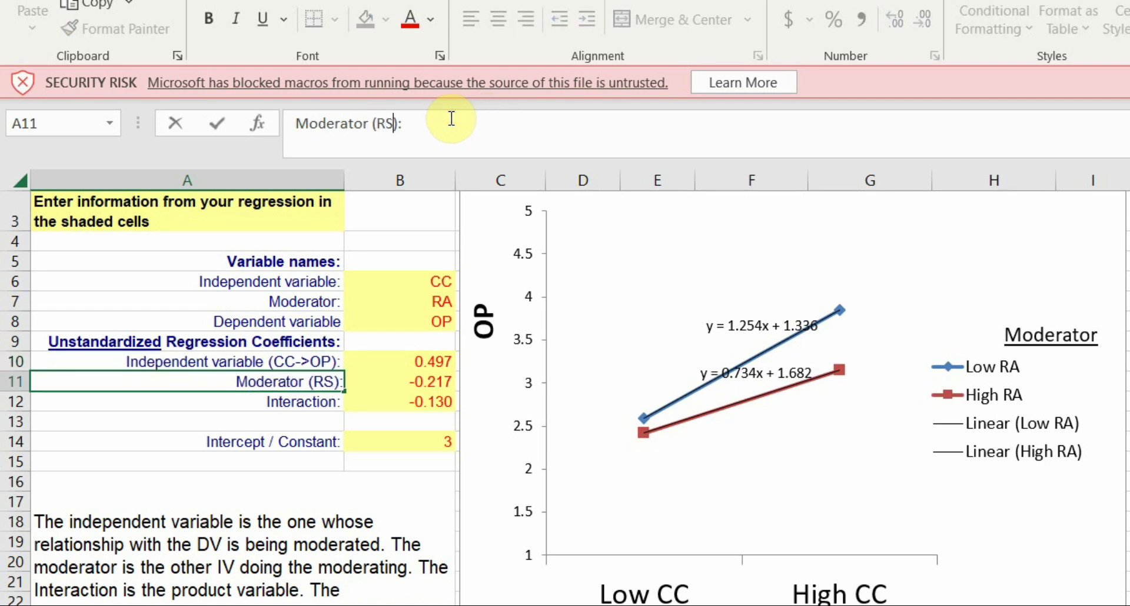
{"action": "type", "text": "-"}
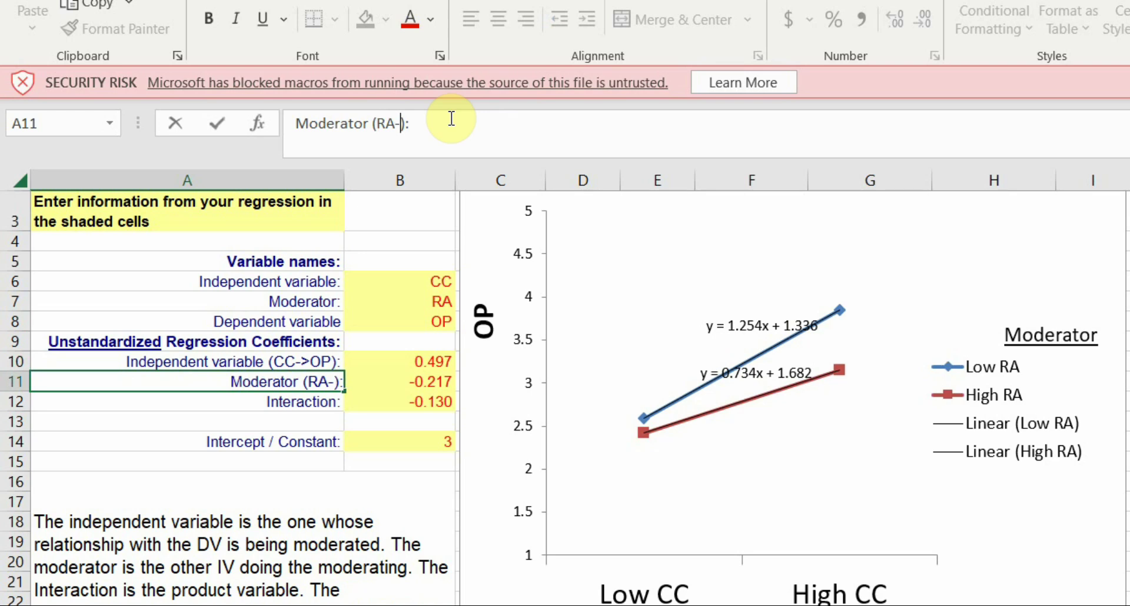
{"action": "type", "text": ">OP"}
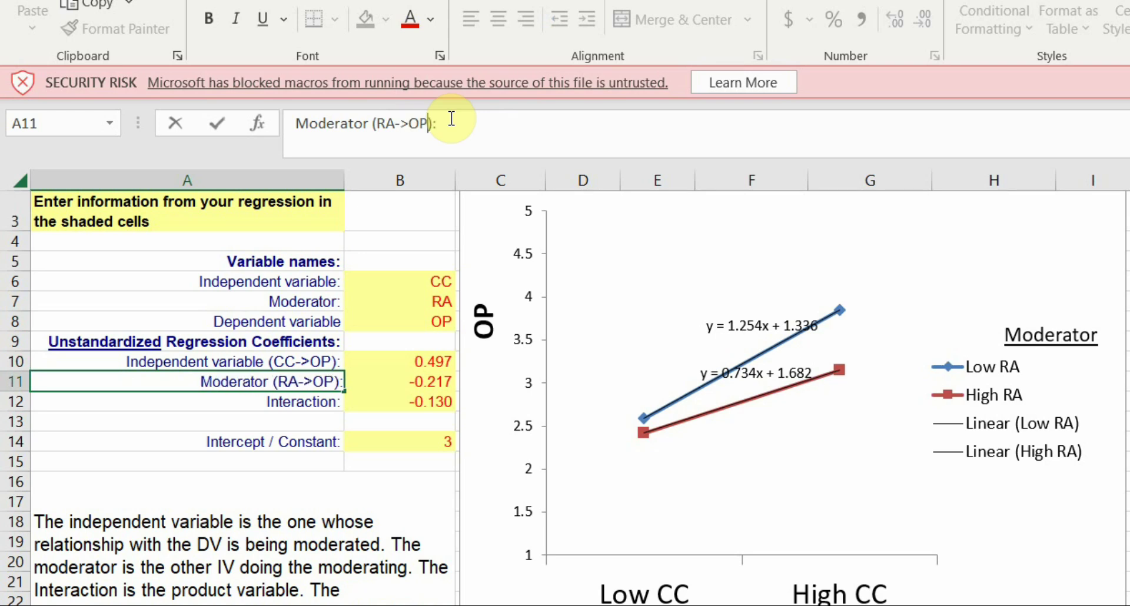
{"action": "key", "text": "Return"}
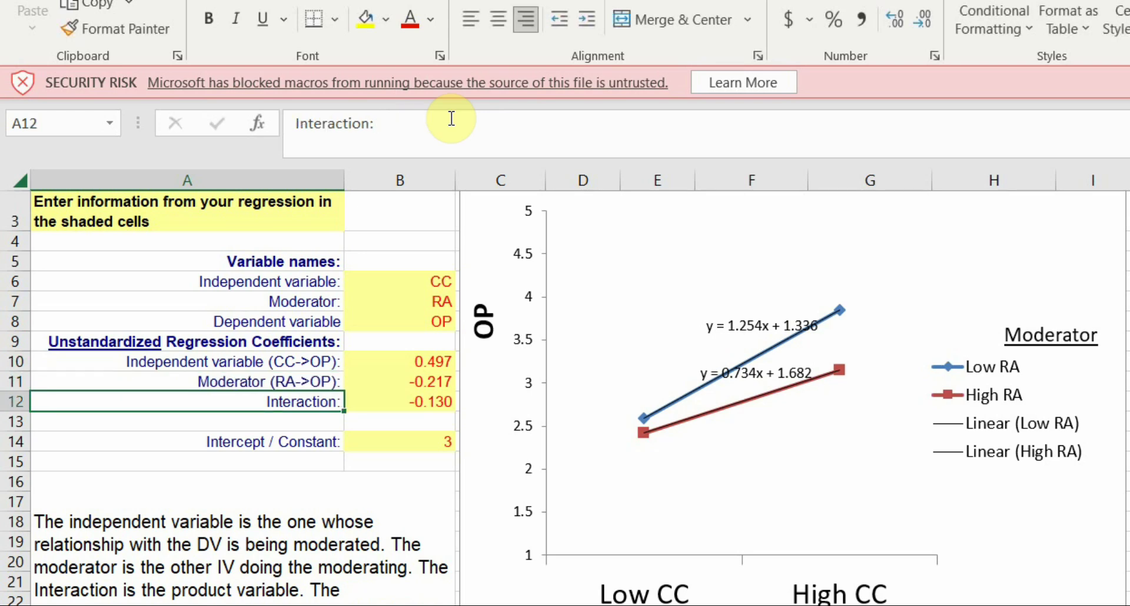
- Change the interaction coefficient label in A12 to "Interaction (INterCCXRA->OP):"
{"action": "left_click", "coordinate": [383, 129]}
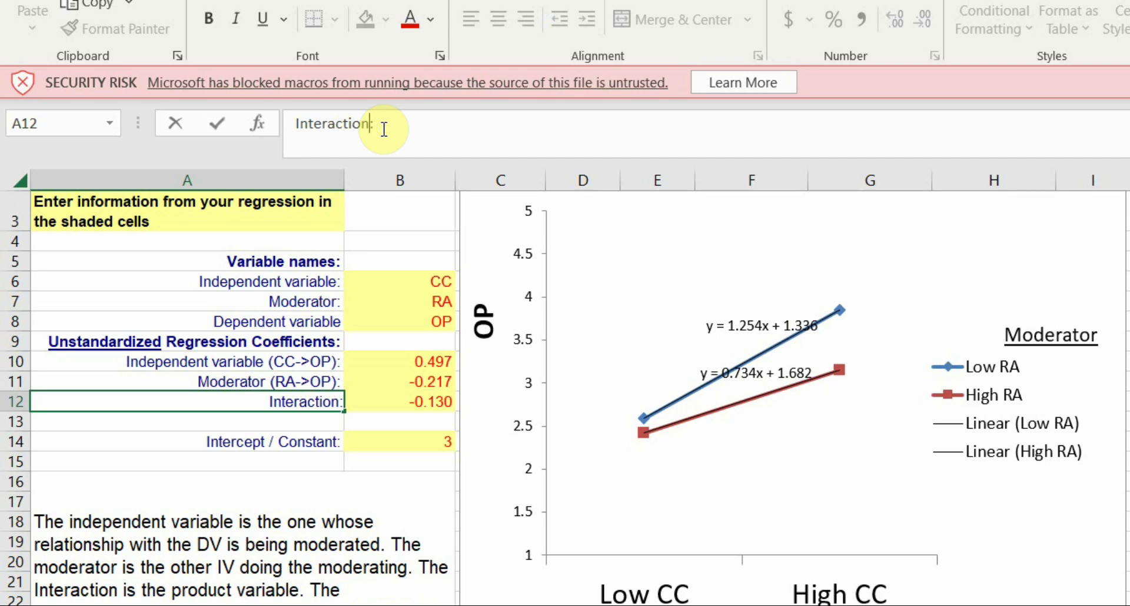
{"action": "type", "text": "()"}
{"action": "type", "text": "INterCC"}
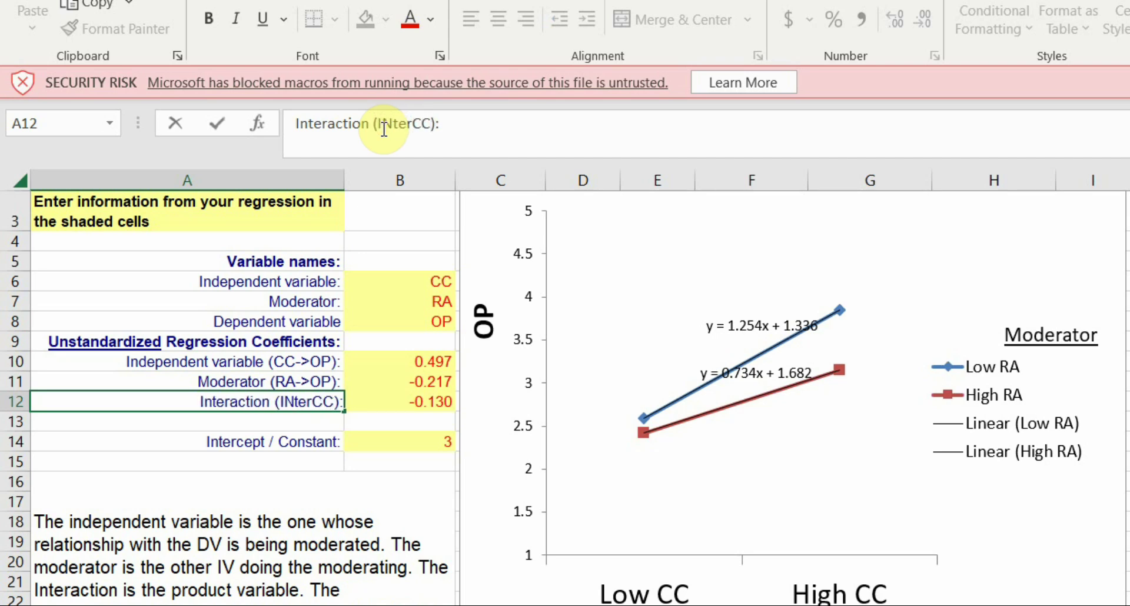
{"action": "type", "text": "XRA->"}
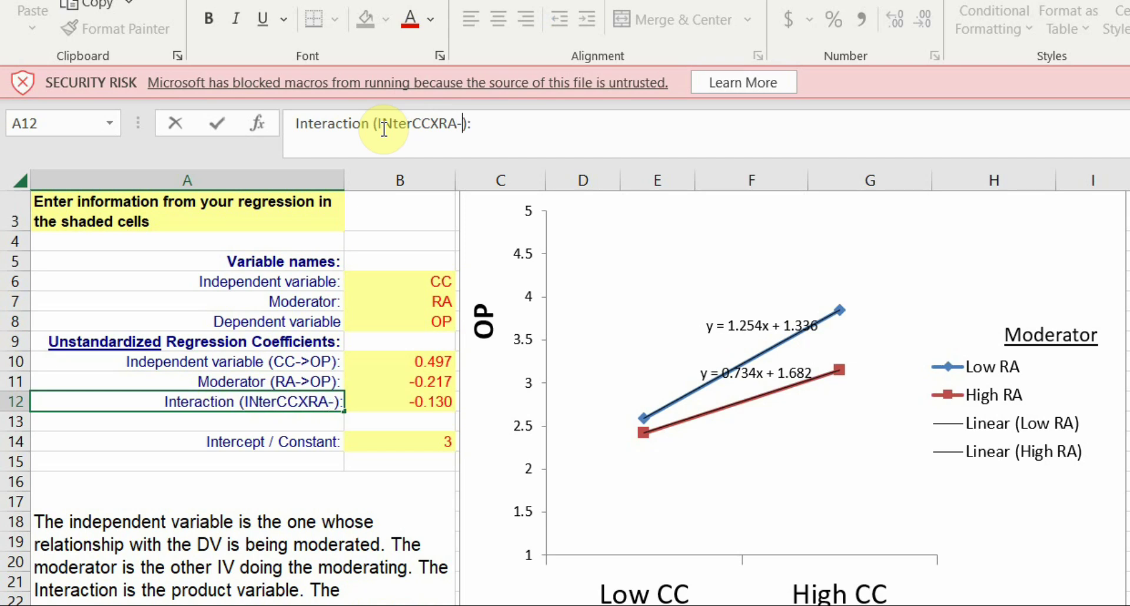
{"action": "type", "text": "OP"}
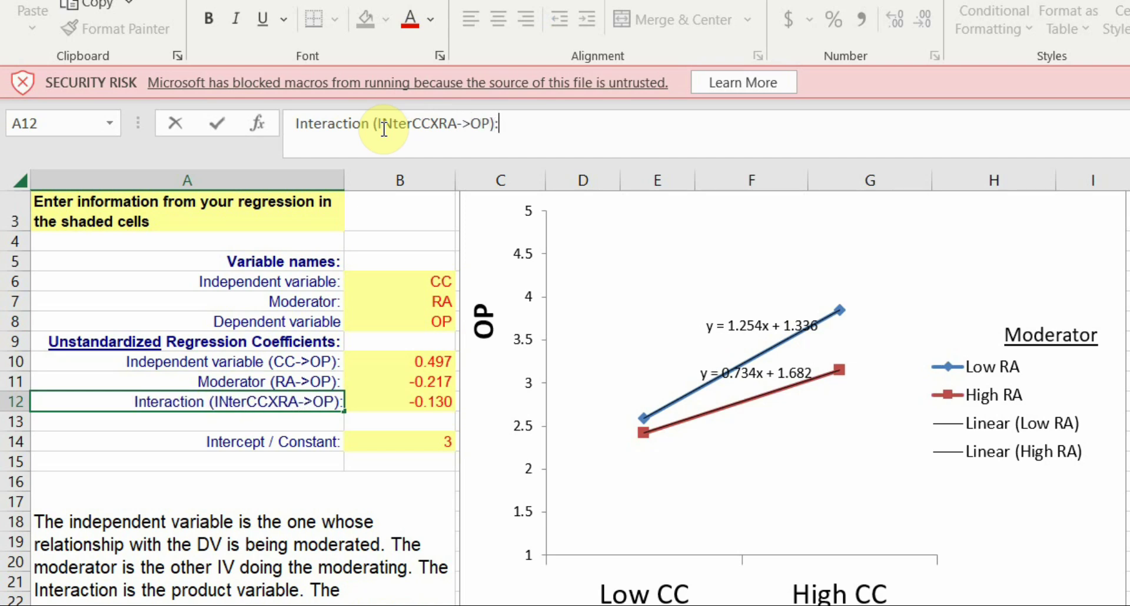
{"action": "key", "text": "Return"}
- Switch to SmartPLS, copy the path coefficients table for Excel, and paste it into the Stats Tools Package workbook starting at K5
{"action": "left_click", "coordinate": [421, 361]}
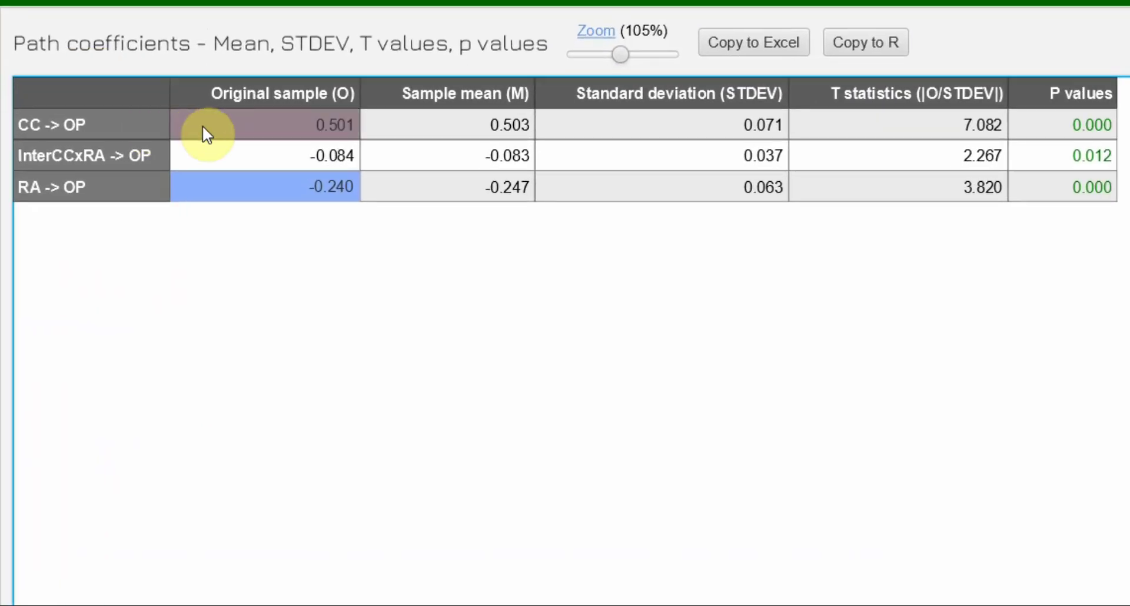
{"action": "left_click", "coordinate": [792, 42]}
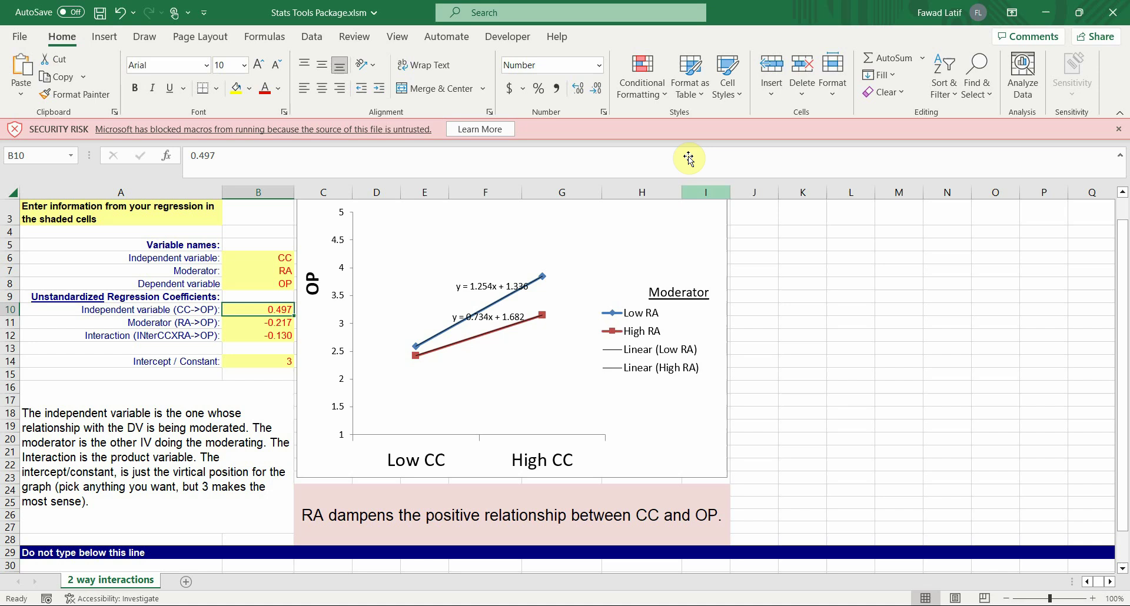
{"action": "left_click", "coordinate": [789, 243]}
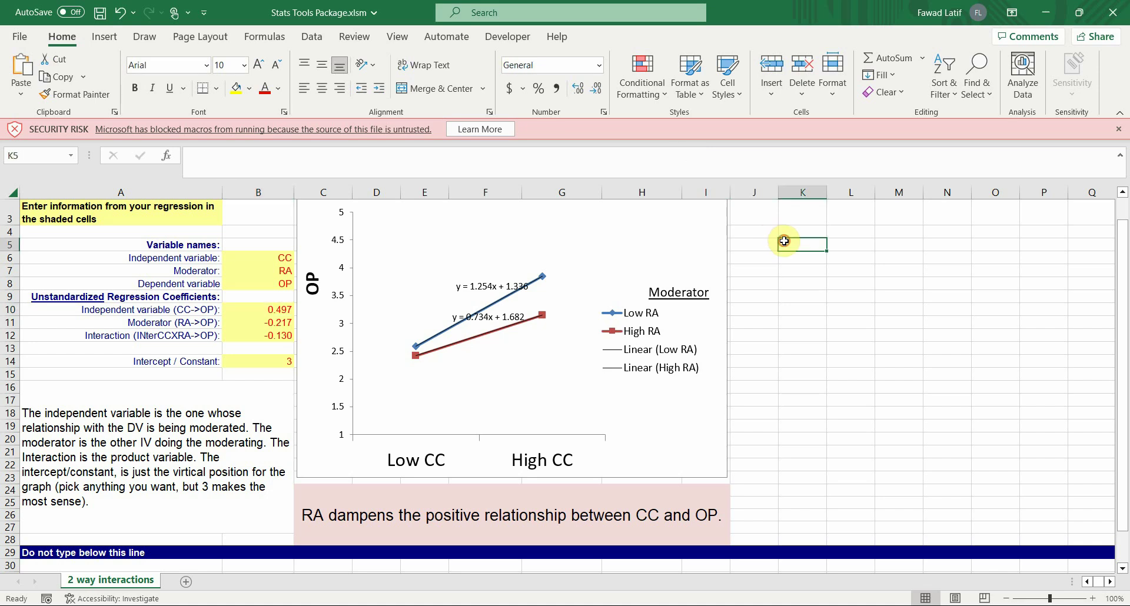
{"action": "key", "text": "ctrl+v"}
- Copy the CC -> OP original sample coefficient, 0.501, from L6 into the independent variable coefficient cell B10
{"action": "left_click", "coordinate": [864, 258]}
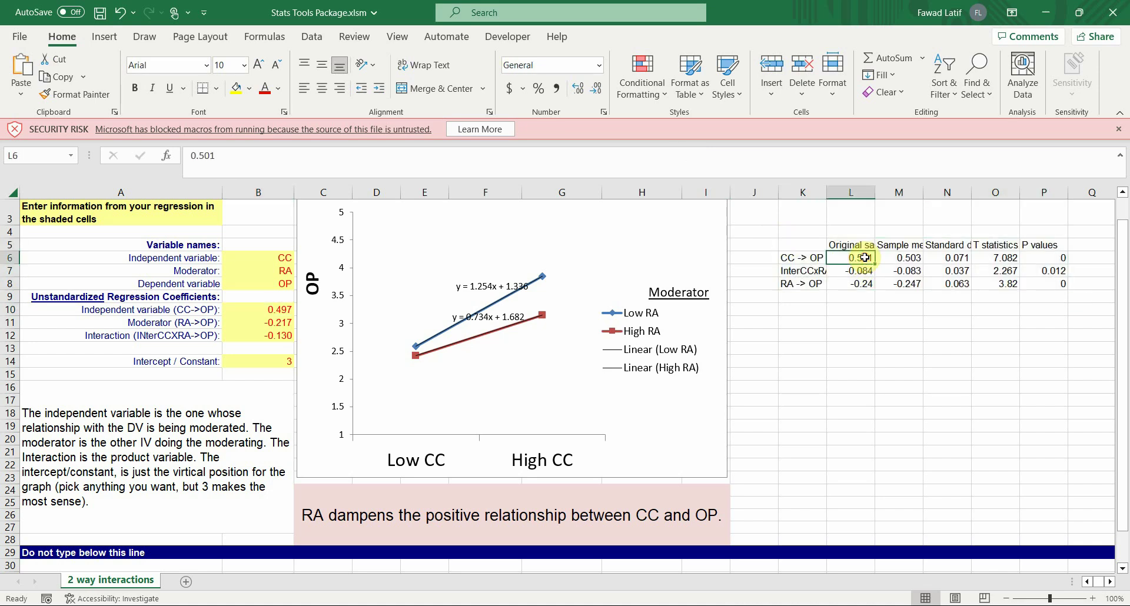
{"action": "key", "text": "ctrl+c"}
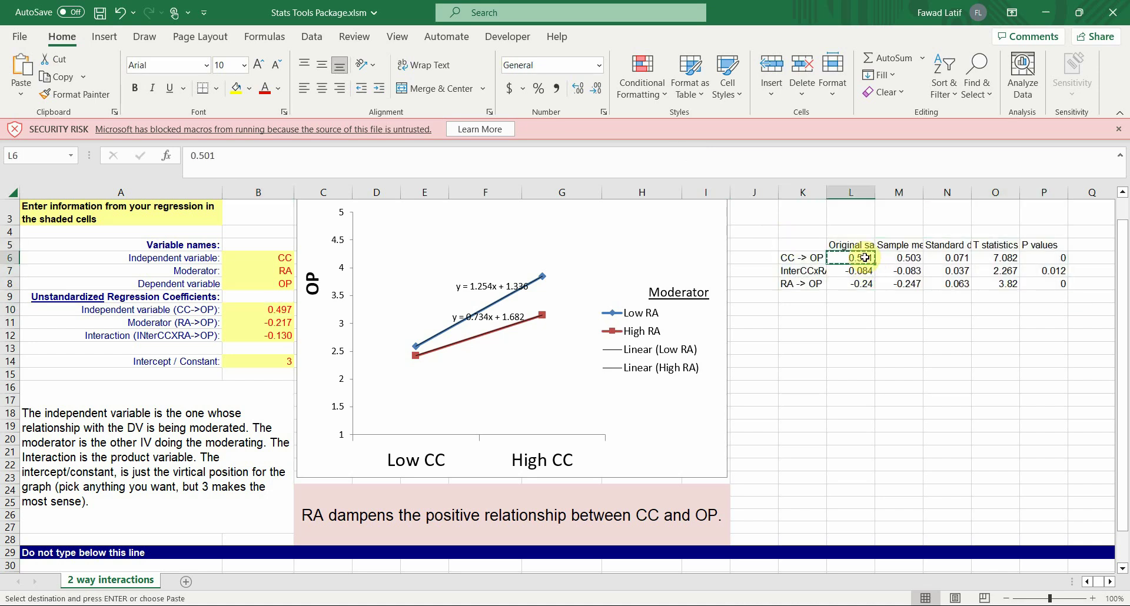
{"action": "left_click", "coordinate": [268, 309]}
{"action": "key", "text": "Return"}
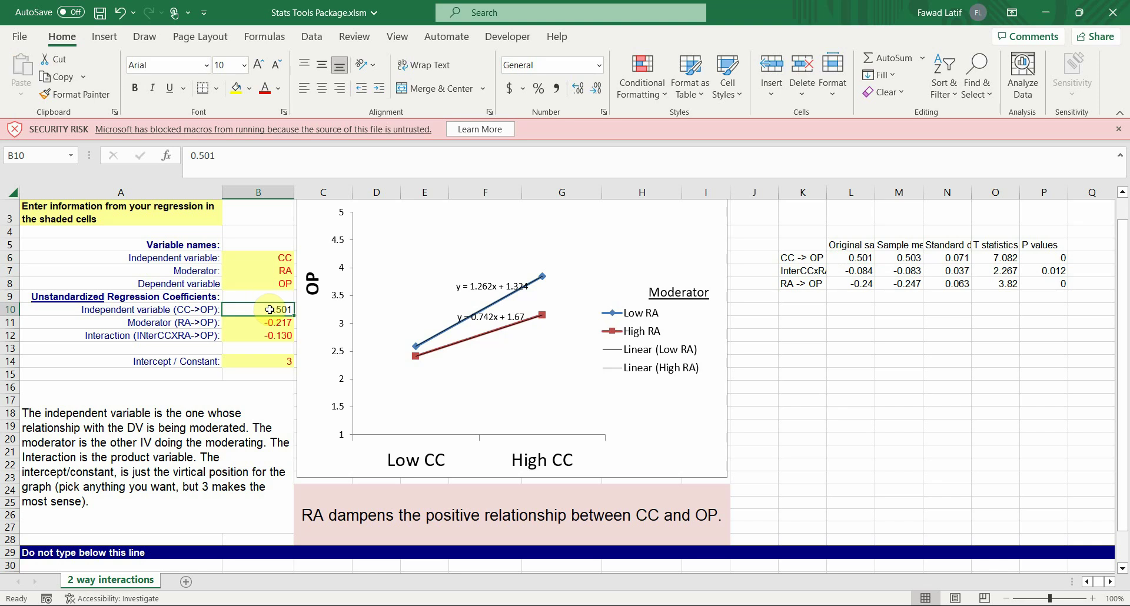
- Copy the RA -> OP original sample coefficient, -0.24, from L8 for the moderator coefficient cell B11
{"action": "left_click", "coordinate": [278, 326]}
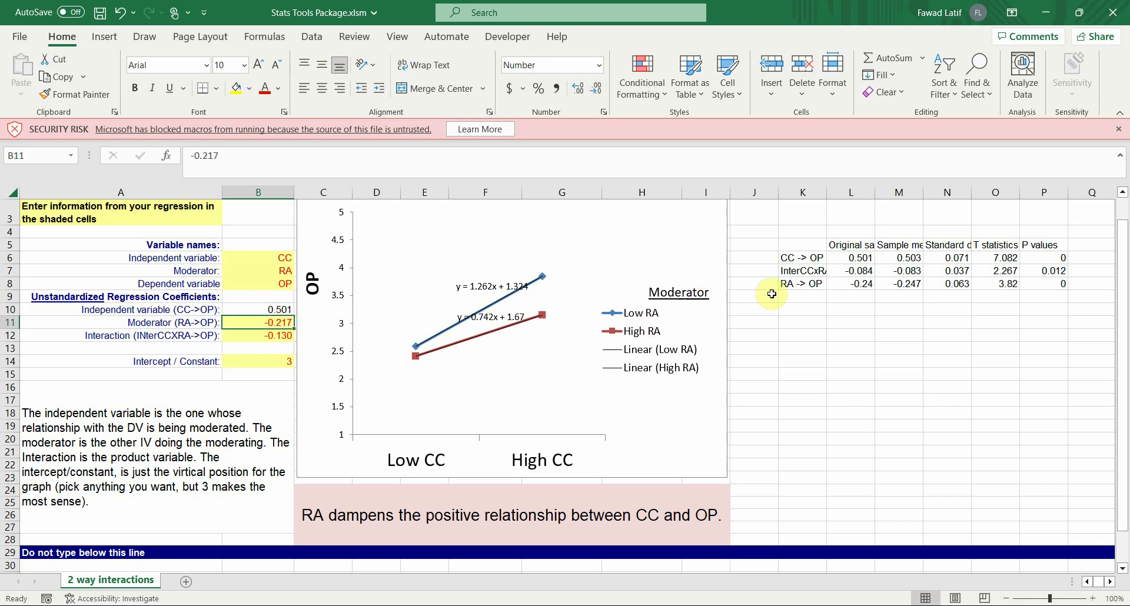
{"action": "left_click", "coordinate": [848, 284]}
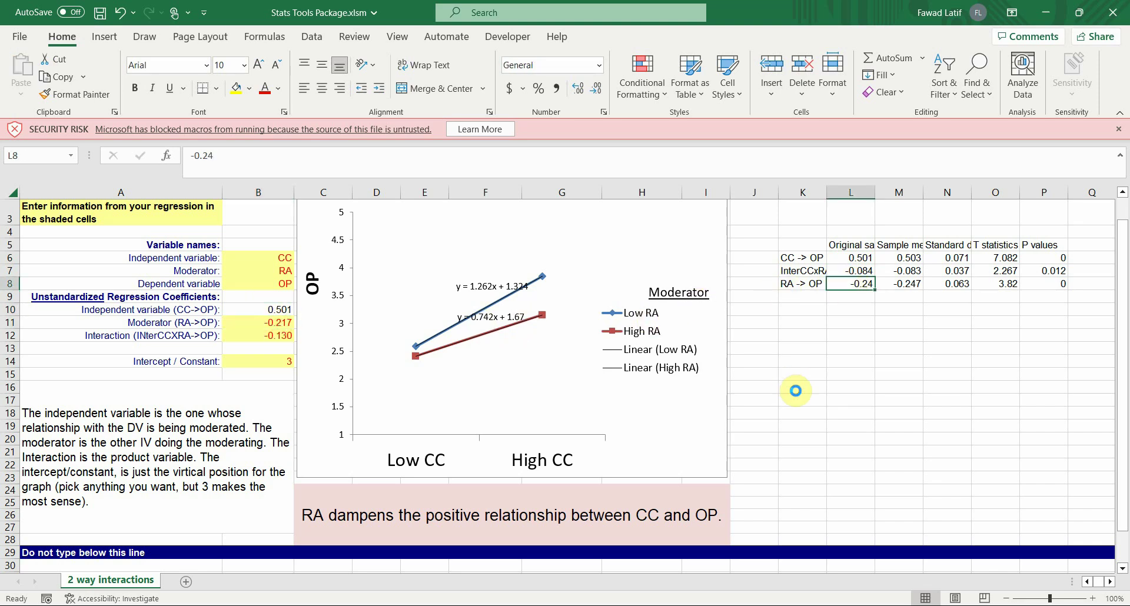